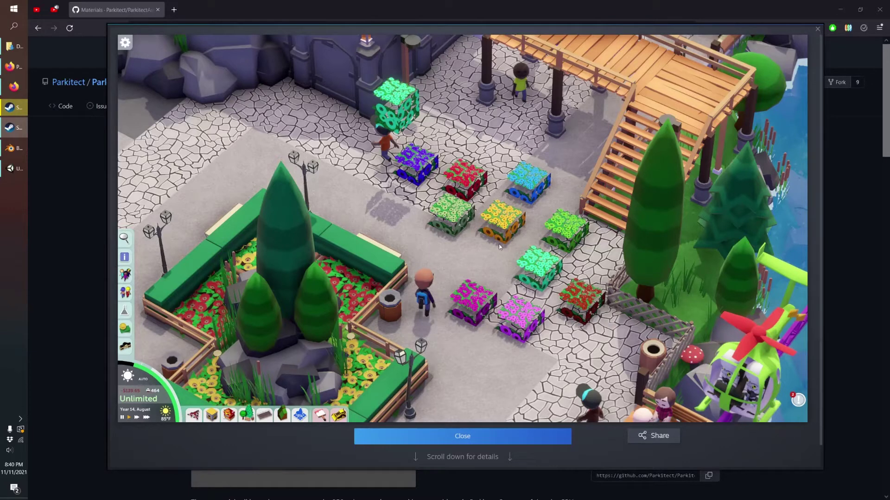
# Read the Textured custom coloring section of the Parkitect Materials wiki page, including its base texture, mask texture and shader notes
pyautogui.click(78, 153)
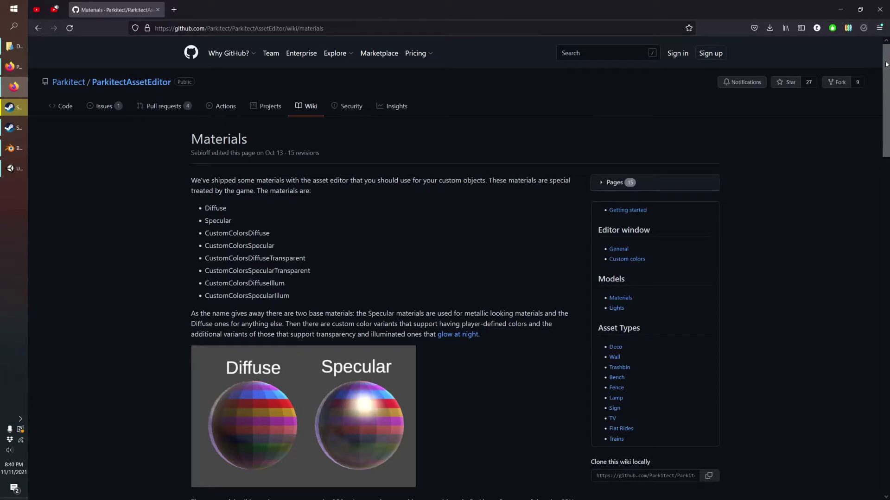
pyautogui.scroll(-10, 876, 187)
pyautogui.scroll(-9, 863, 262)
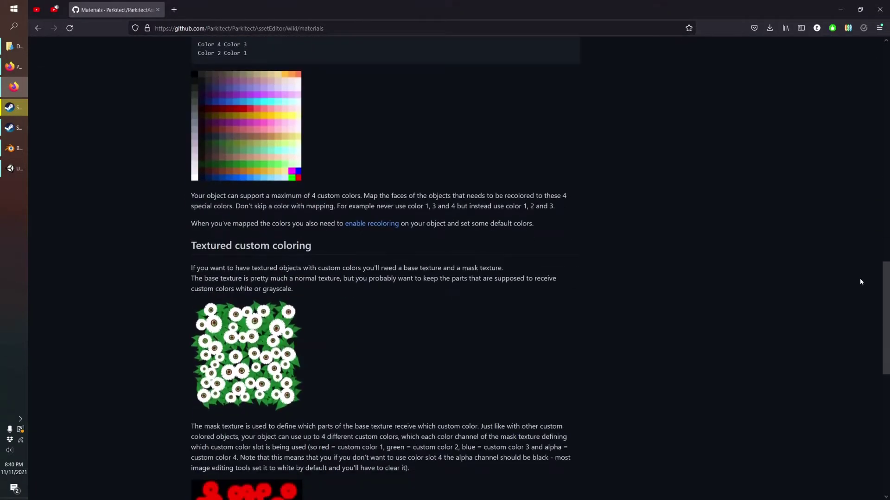
pyautogui.scroll(-1, 250, 121)
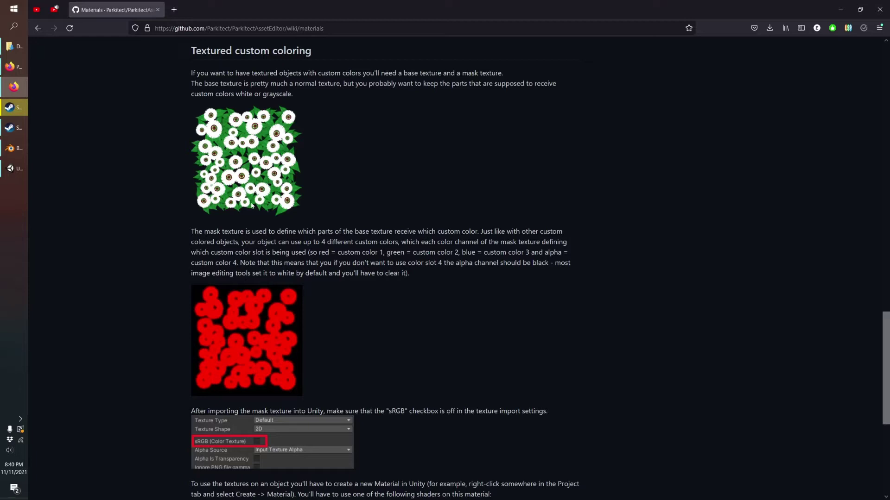
pyautogui.scroll(-2, 417, 288)
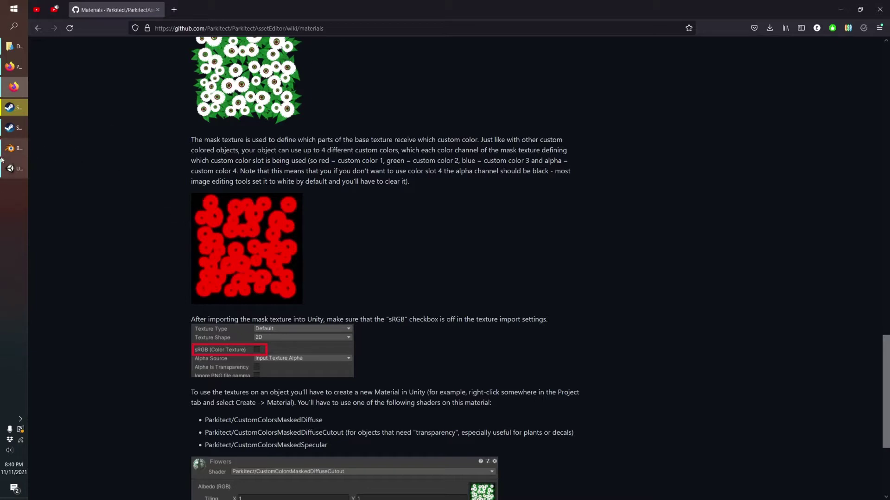
# In Blender, hide the FirstProp object and add a cylinder mesh at the world origin
pyautogui.click(14, 148)
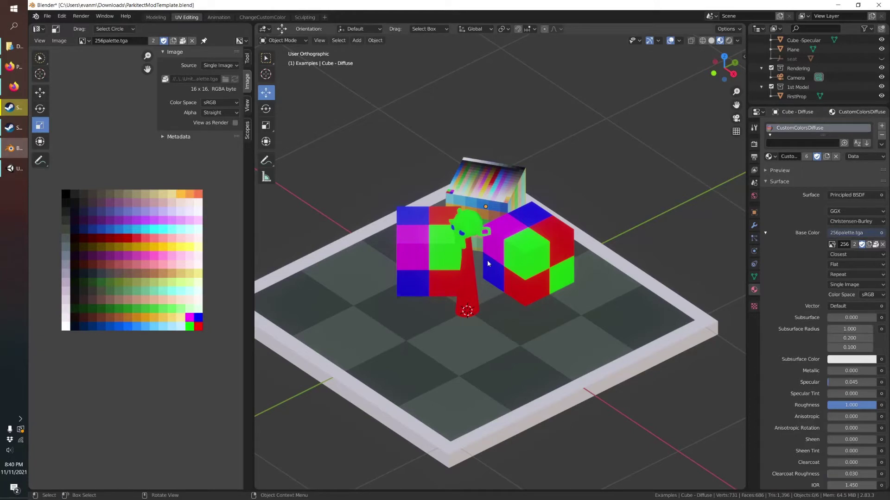
pyautogui.click(881, 97)
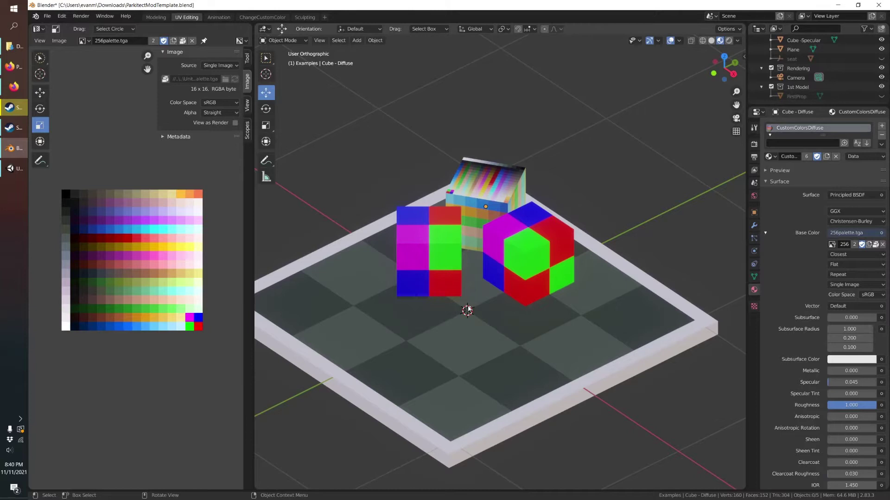
pyautogui.click(356, 40)
pyautogui.moveTo(372, 55)
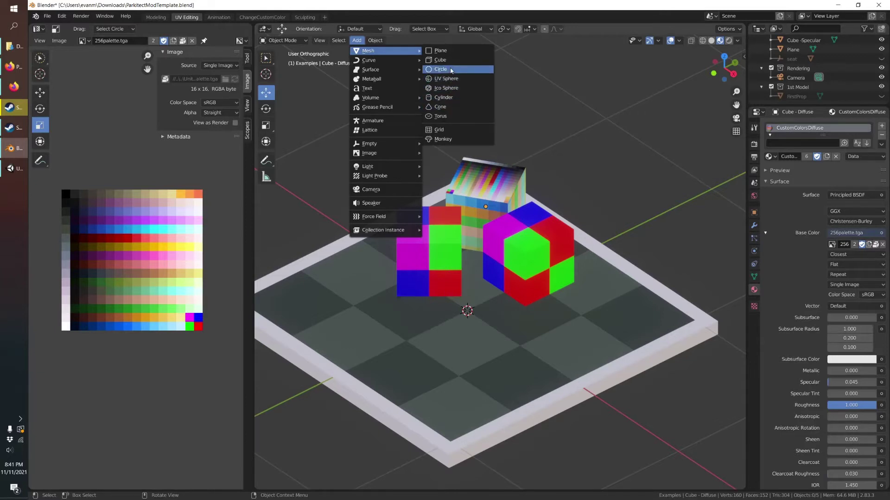
pyautogui.click(449, 98)
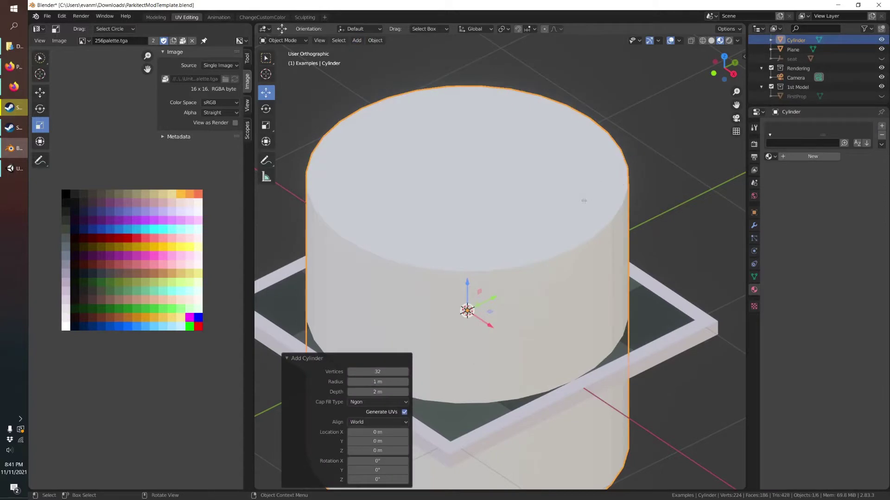
# Scale the cylinder's mesh uniformly to about 0.2 and raise it about 0.198 m so it sits on the platform
pyautogui.press('Tab')
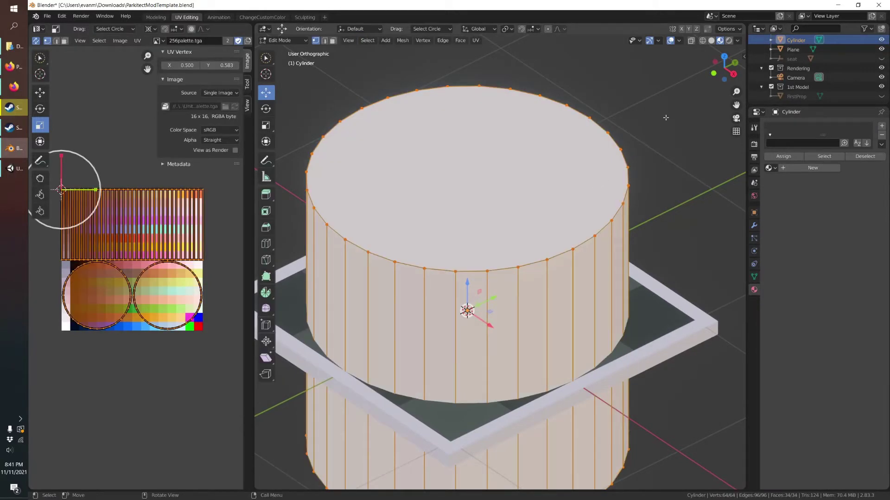
pyautogui.press('s')
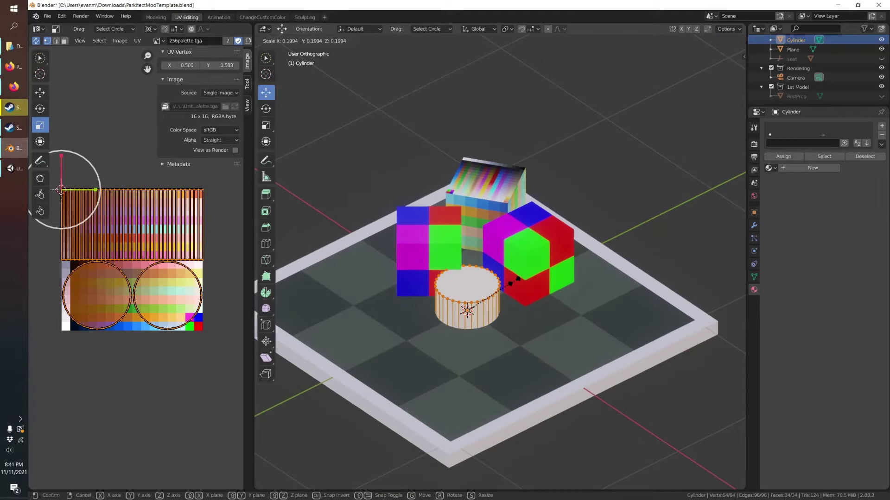
pyautogui.click(515, 284)
pyautogui.click(713, 73)
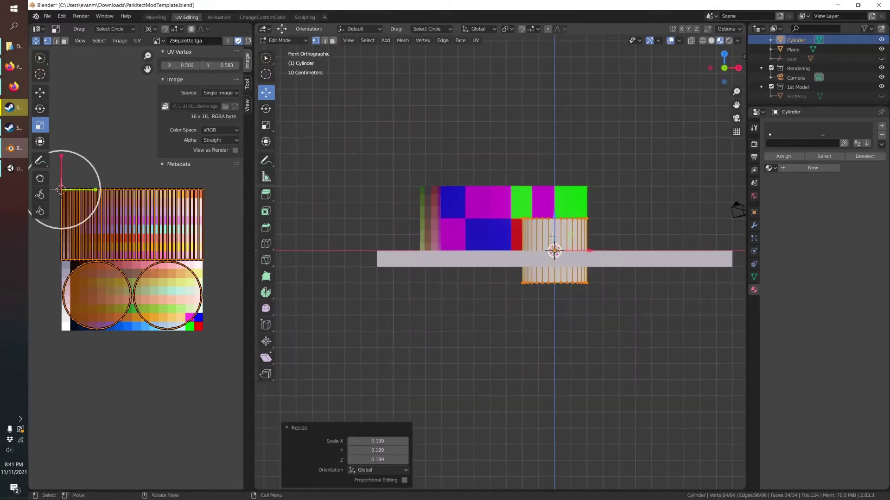
pyautogui.moveTo(552, 236); pyautogui.dragTo(584, 228)
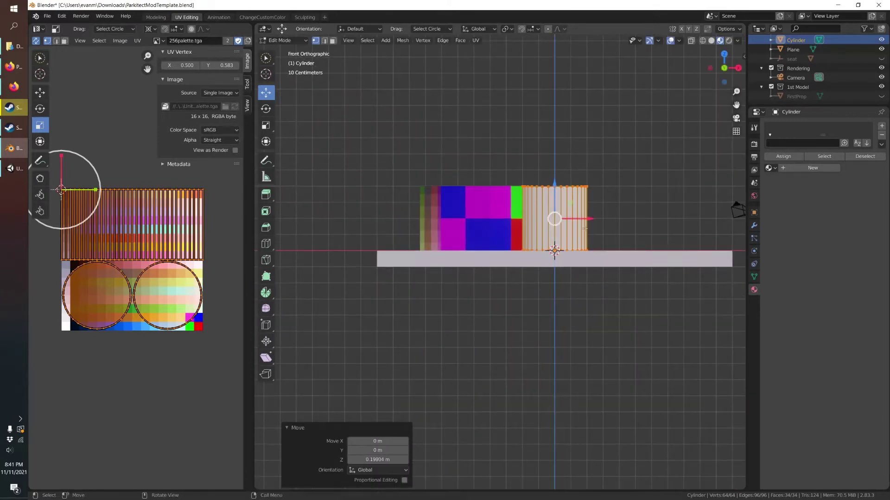
pyautogui.scroll(5, 588, 229)
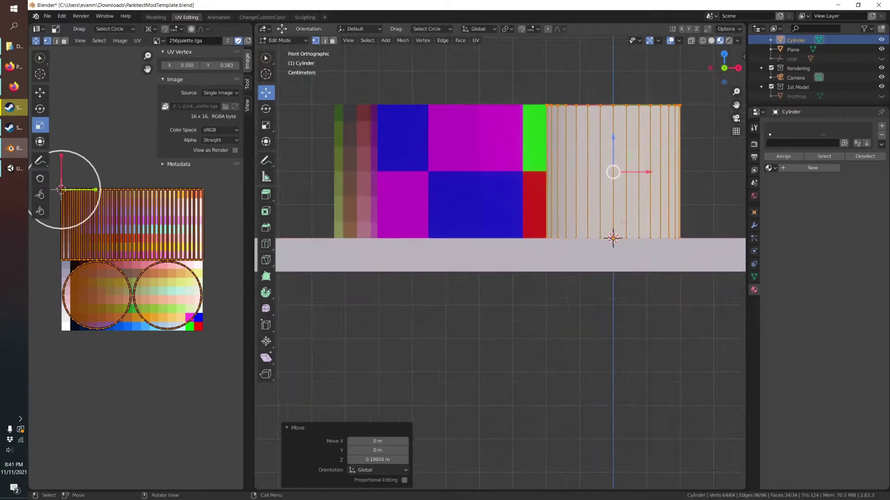
# Flatten the cylinder vertically to about half its height and lower it about 0.102 m back onto the platform
pyautogui.click(266, 126)
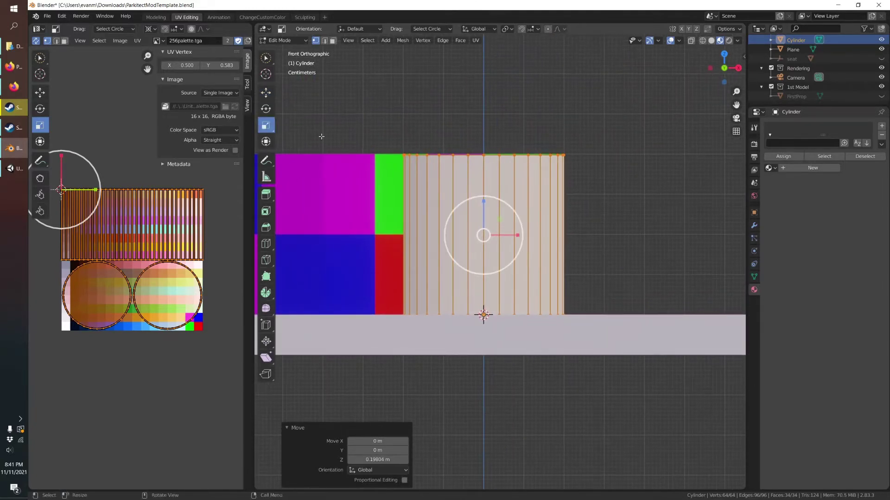
pyautogui.moveTo(483, 206); pyautogui.dragTo(487, 244)
pyautogui.click(266, 94)
pyautogui.hotkey('ctrl', 'z')
pyautogui.moveTo(486, 201); pyautogui.dragTo(487, 245)
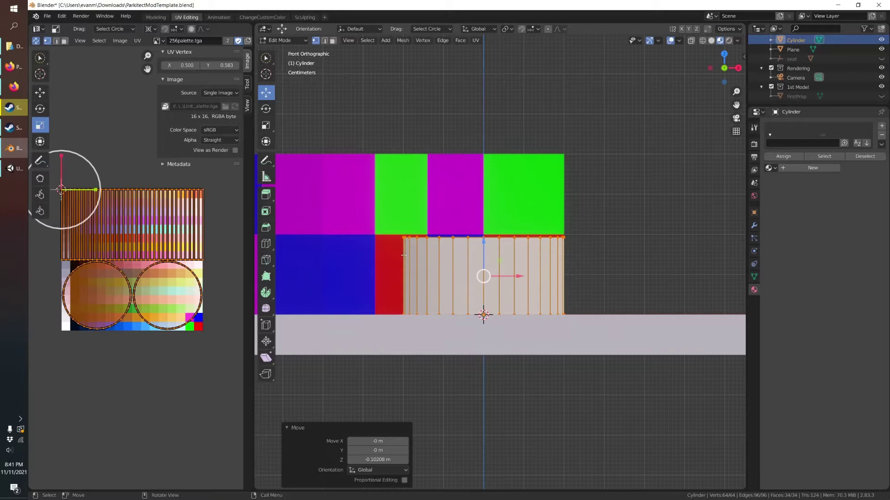
# Stretch the cylinder along X by about 1.92 to make it an oval
pyautogui.click(263, 127)
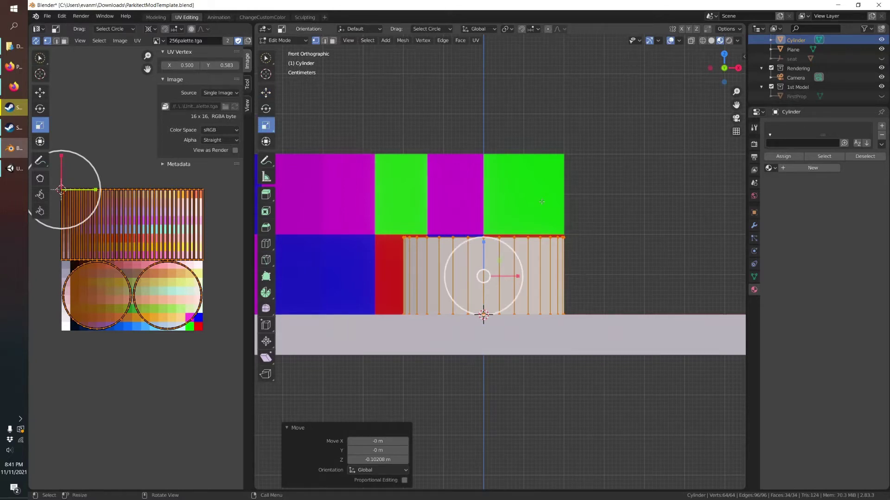
pyautogui.moveTo(480, 258); pyautogui.dragTo(465, 291, button='middle')
pyautogui.moveTo(482, 334); pyautogui.dragTo(509, 342)
pyautogui.moveTo(509, 341); pyautogui.dragTo(453, 293, button='middle')
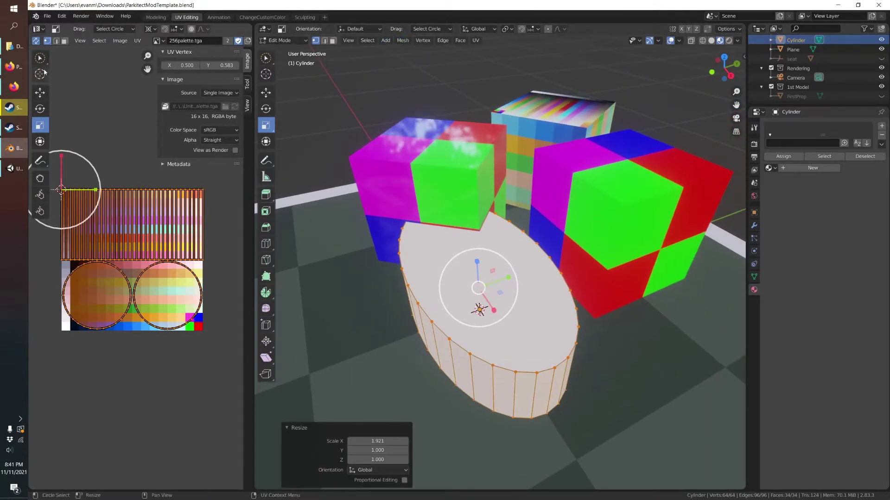
# Place the 2D cursor on a dark brown palette swatch and snap all the cylinder's UVs to it
pyautogui.click(40, 74)
pyautogui.scroll(3, 134, 295)
pyautogui.moveTo(134, 295); pyautogui.dragTo(166, 244, button='middle')
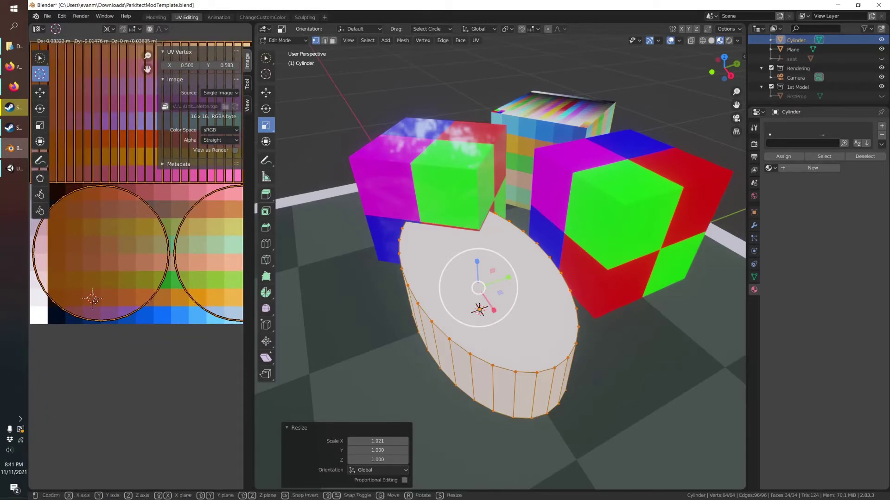
pyautogui.rightClick(83, 286)
pyautogui.moveTo(88, 296)
pyautogui.click(157, 307)
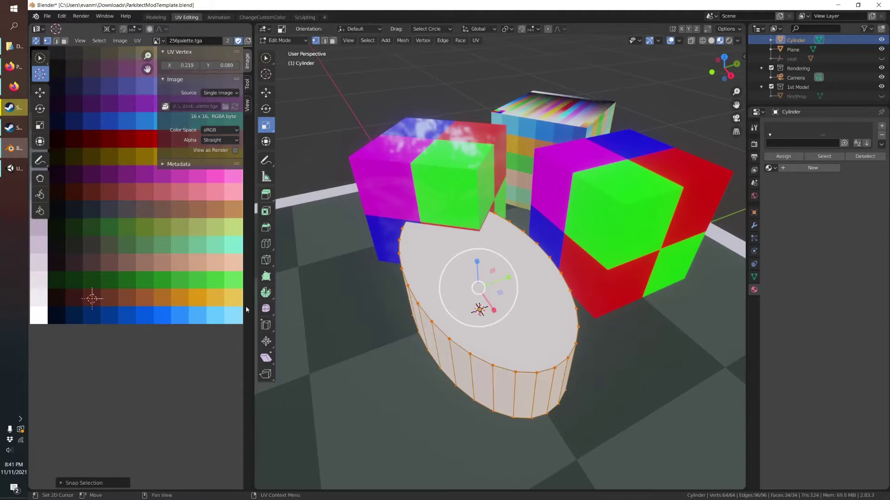
# Leave mesh editing, move the cylinder into the 1st Model collection and rename it FlowerVase
pyautogui.moveTo(381, 307); pyautogui.dragTo(385, 289, button='middle')
pyautogui.press('Tab')
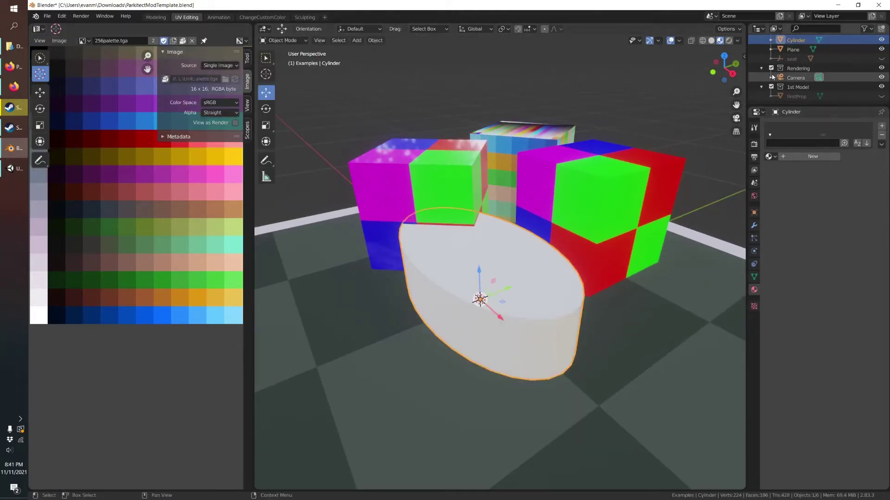
pyautogui.moveTo(795, 40); pyautogui.dragTo(792, 88)
pyautogui.doubleClick(795, 98)
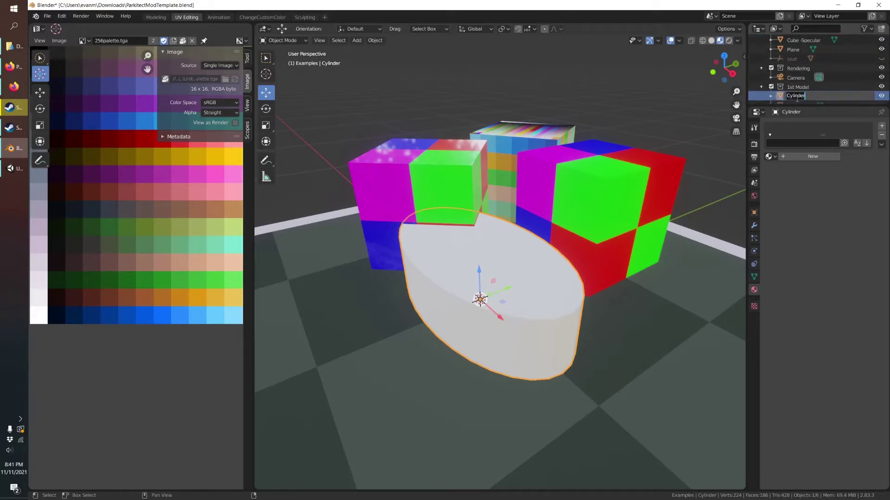
pyautogui.write('FlowerVase')
pyautogui.press('Return')
# Assign the existing CustomColorsDiffuse material to FlowerVase
pyautogui.scroll(-1, 793, 98)
pyautogui.click(770, 156)
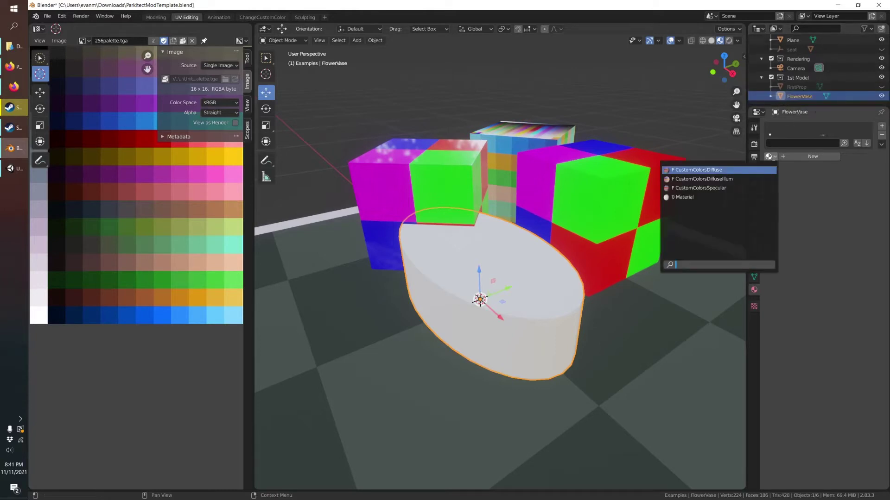
pyautogui.click(714, 172)
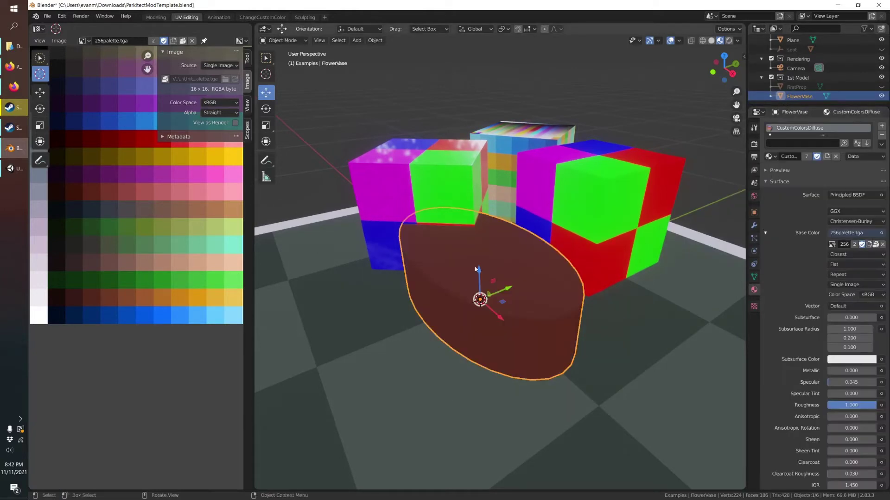
# Edit the FlowerVase mesh and shift its UVs on the palette to about X 0.250, Y 0.188
pyautogui.moveTo(805, 110); pyautogui.dragTo(805, 149)
pyautogui.scroll(1, 487, 268)
pyautogui.press('Tab')
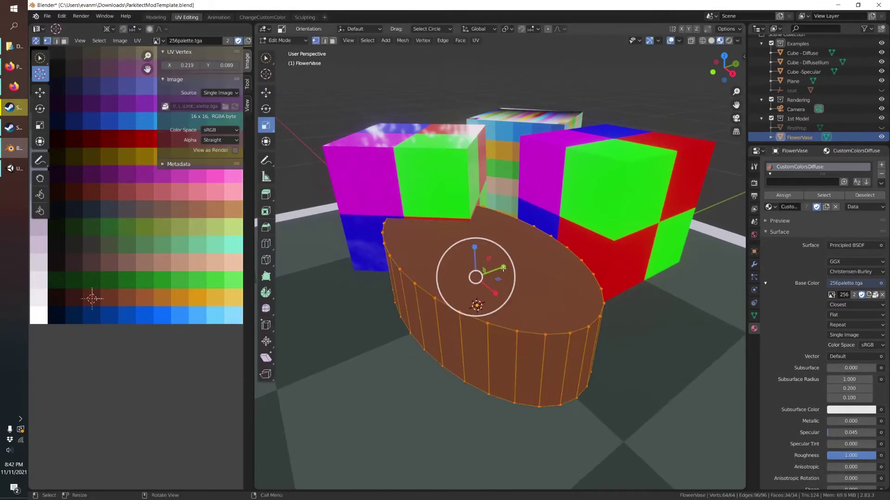
pyautogui.click(40, 93)
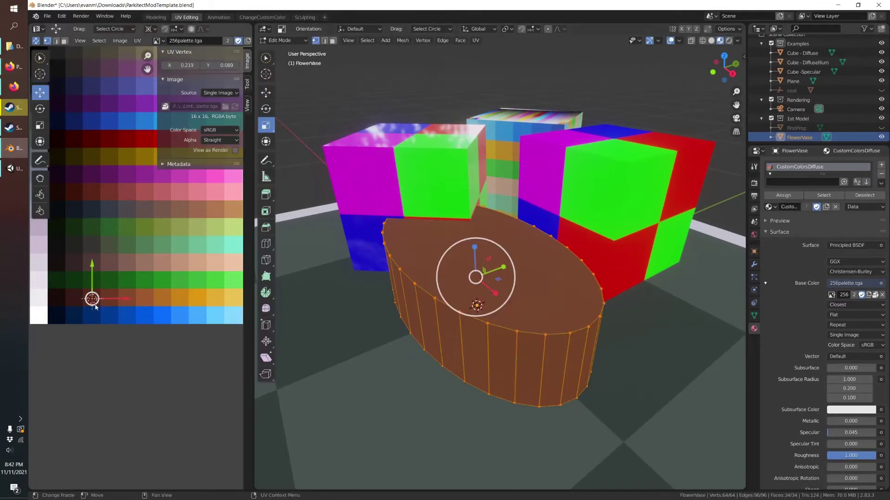
pyautogui.scroll(-1, 95, 296)
pyautogui.moveTo(103, 297)
pyautogui.mouseDown()
pyautogui.moveTo(106, 267)
pyautogui.moveTo(103, 292)
pyautogui.mouseUp()
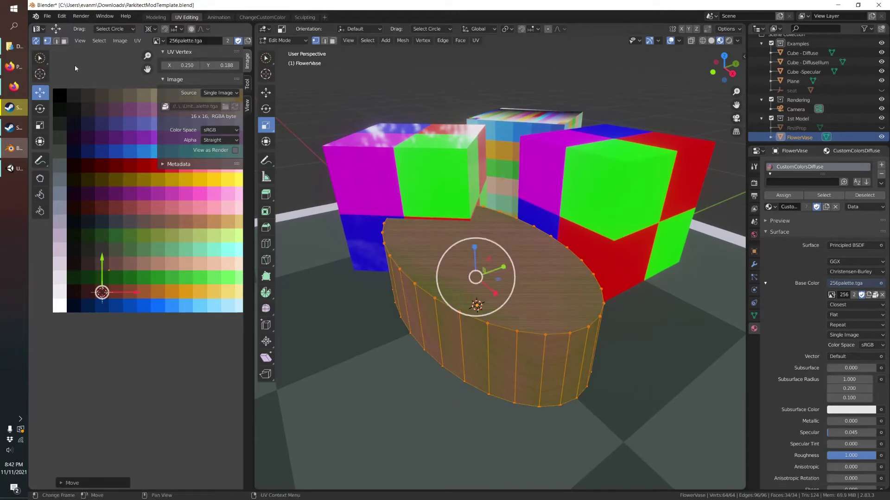
# Disable snapping to pixels for the UVs and move them onto the brown swatch at about X 0.217, Y 0.215
pyautogui.click(99, 41)
pyautogui.moveTo(137, 41)
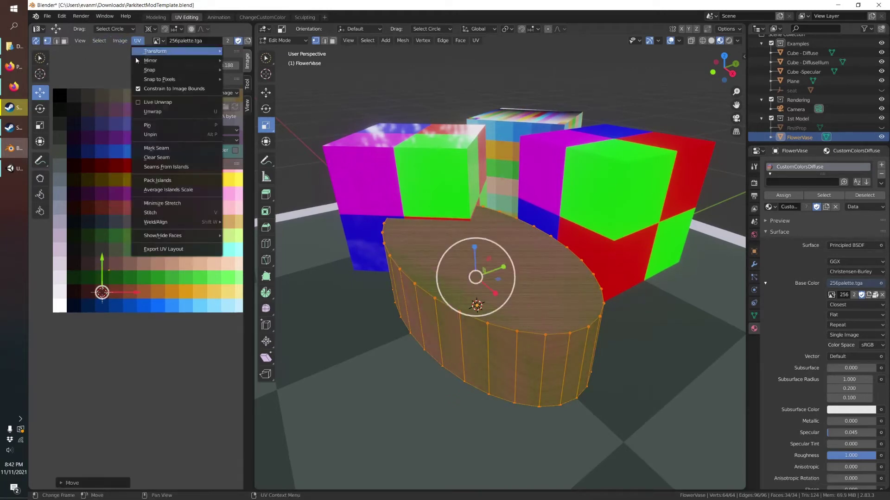
pyautogui.moveTo(153, 79)
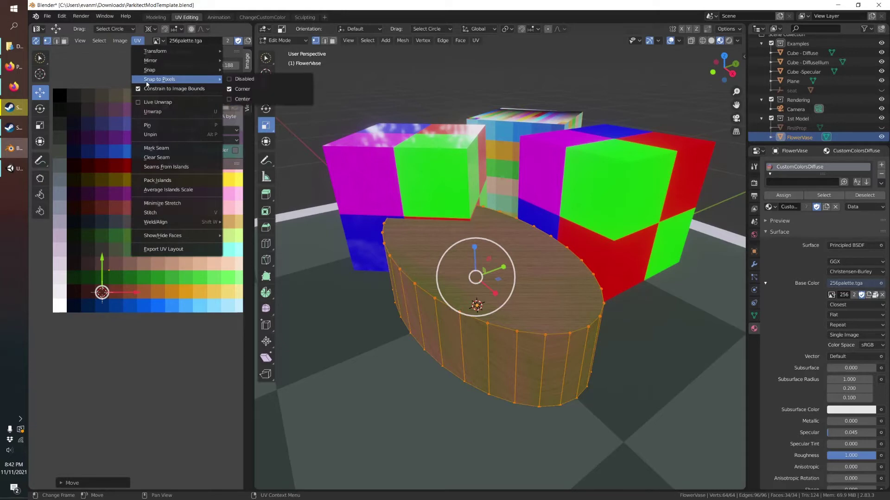
pyautogui.click(241, 80)
pyautogui.press('g')
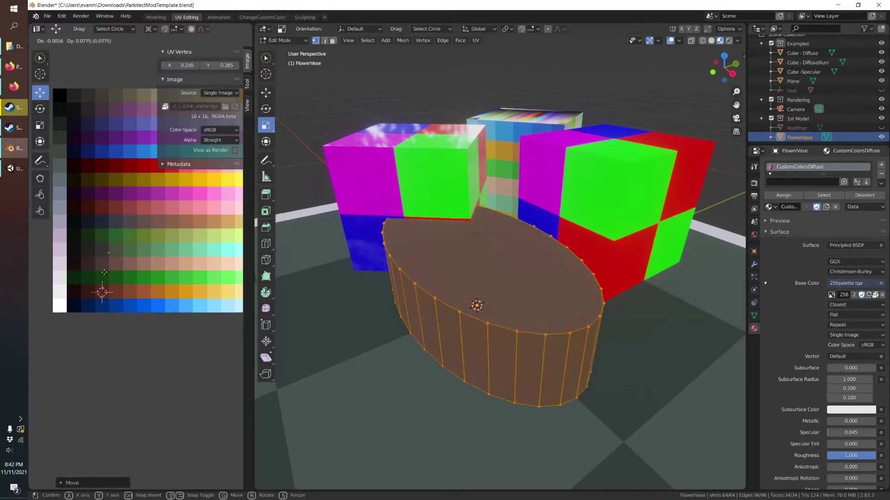
pyautogui.click(98, 285)
# Exclude the Examples collection from the view layer so only the vase remains in view
pyautogui.scroll(3, 461, 295)
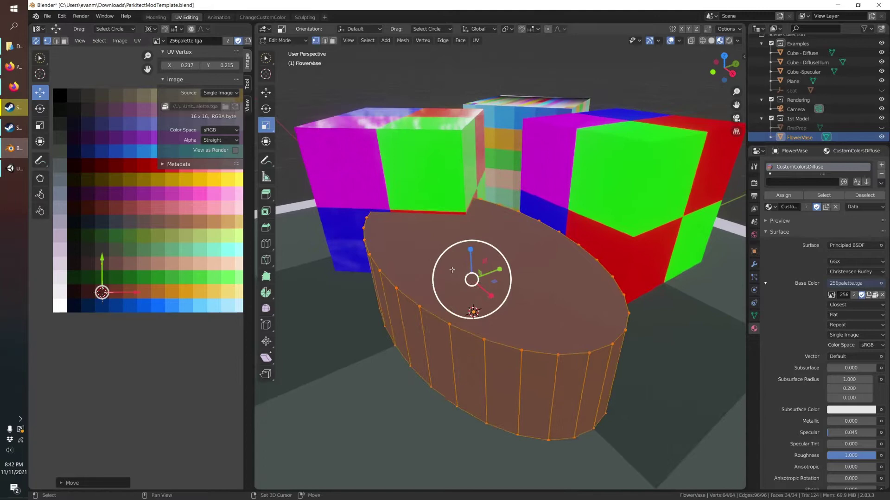
pyautogui.scroll(-1, 462, 295)
pyautogui.click(771, 44)
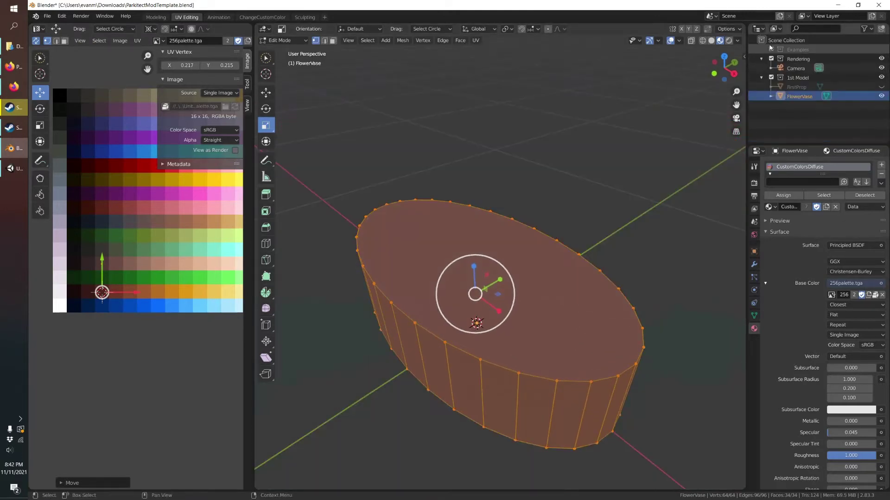
pyautogui.moveTo(671, 123); pyautogui.dragTo(407, 74, button='middle')
pyautogui.click(385, 41)
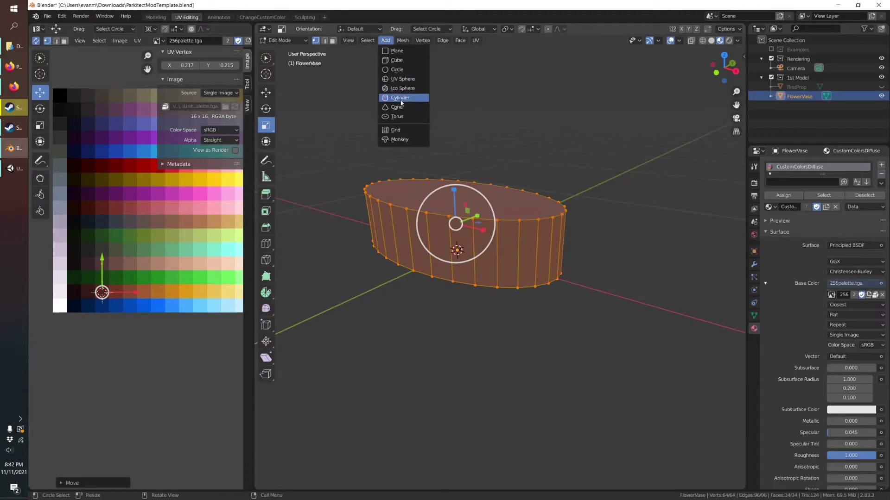
pyautogui.click(397, 70)
pyautogui.moveTo(397, 70); pyautogui.dragTo(373, 57, button='middle')
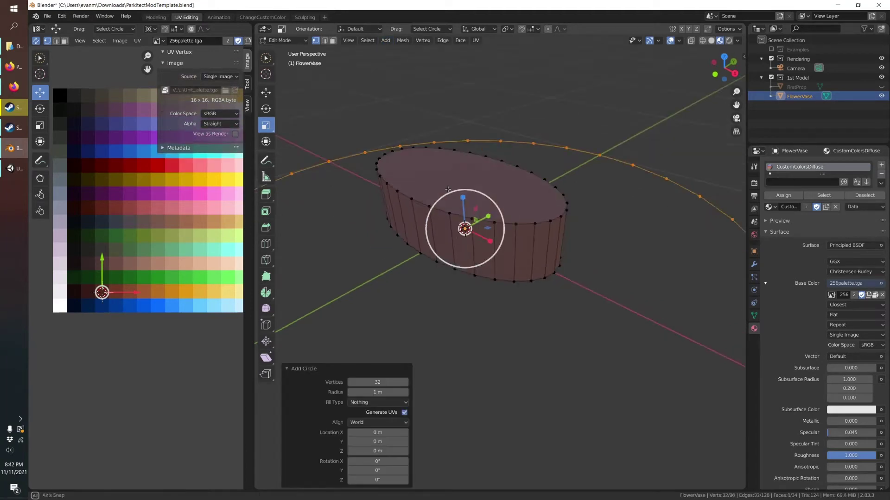
pyautogui.hotkey('ctrl', 'z')
# Add a UV sphere to the FlowerVase mesh at the world origin
pyautogui.click(385, 40)
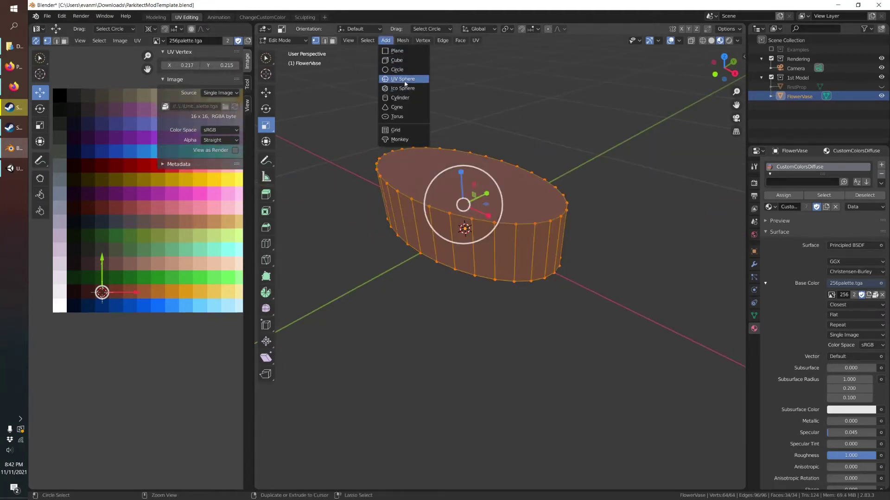
pyautogui.click(406, 80)
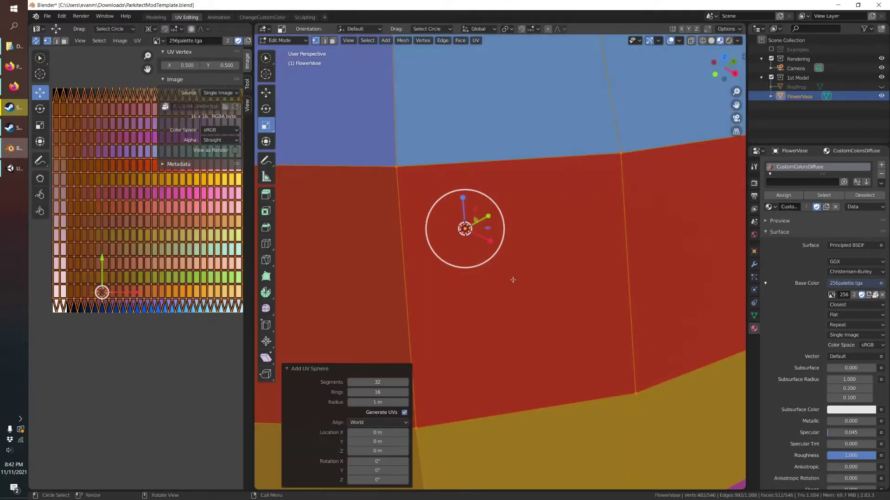
# Select the whole UV sphere in the FlowerVase mesh and scale it down to about 0.277
pyautogui.scroll(-6, 513, 279)
pyautogui.scroll(-1, 514, 219)
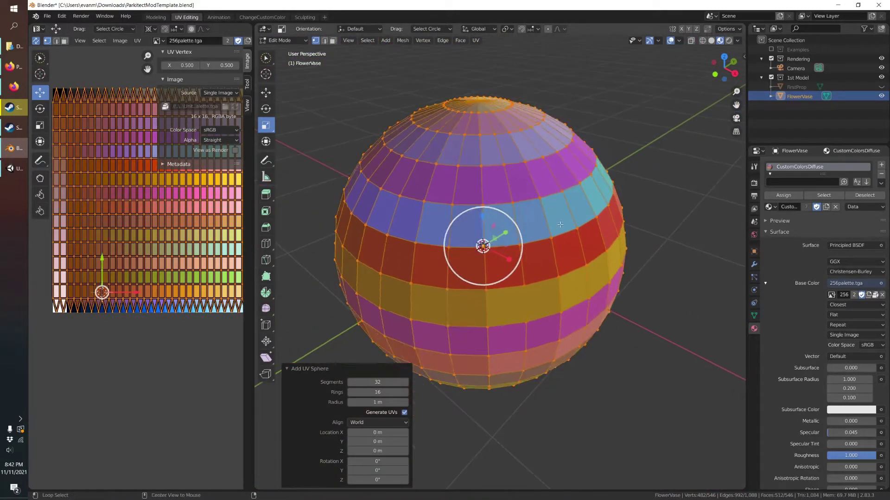
pyautogui.hotkey('alt', 'a')
pyautogui.click(266, 58)
pyautogui.click(333, 40)
pyautogui.click(446, 153)
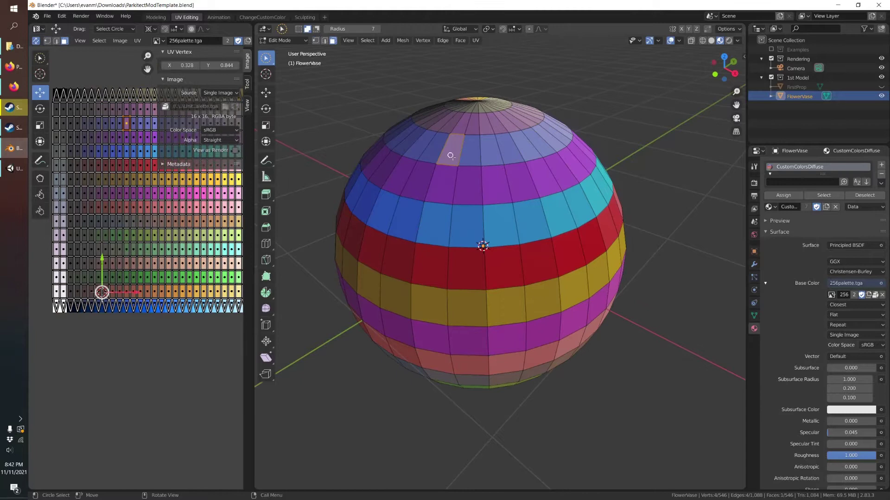
pyautogui.hotkey('ctrl', 'l')
pyautogui.press('g')
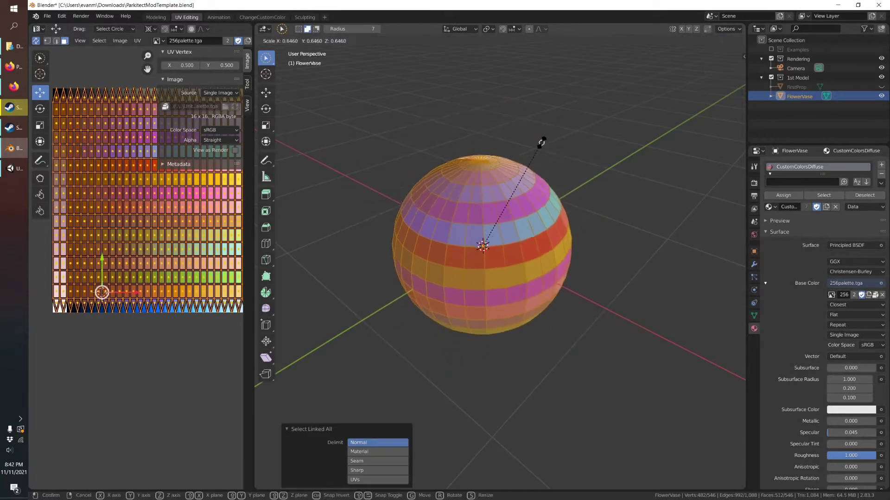
pyautogui.click(501, 197)
pyautogui.click(266, 93)
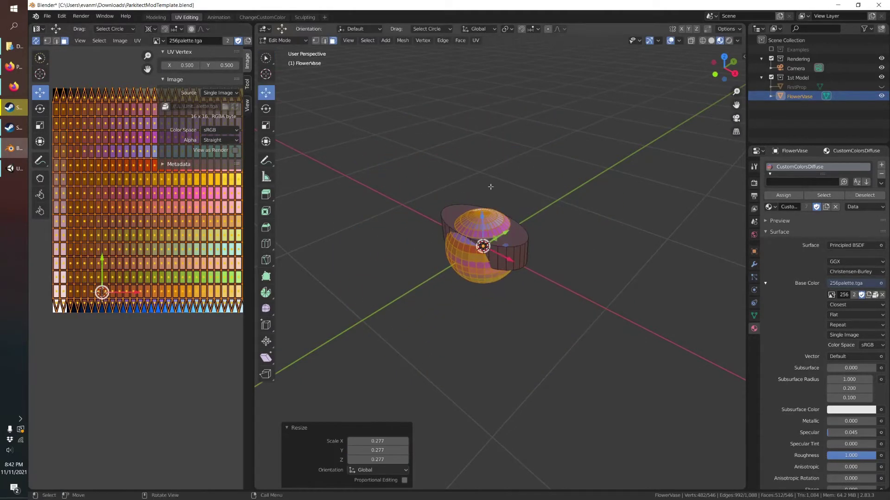
# Shrink the sphere further, raise it until its upper half stands above the vase, and nudge it about 0.004 m in X and 0.006 m in Y
pyautogui.scroll(3, 478, 232)
pyautogui.moveTo(475, 213); pyautogui.dragTo(474, 172)
pyautogui.press('s')
pyautogui.click(473, 158)
pyautogui.press('g')
pyautogui.press('z')
pyautogui.moveTo(474, 172); pyautogui.dragTo(477, 221, button='middle')
pyautogui.scroll(2, 471, 180)
pyautogui.moveTo(498, 204); pyautogui.dragTo(500, 204)
pyautogui.moveTo(492, 214); pyautogui.dragTo(538, 214, button='middle')
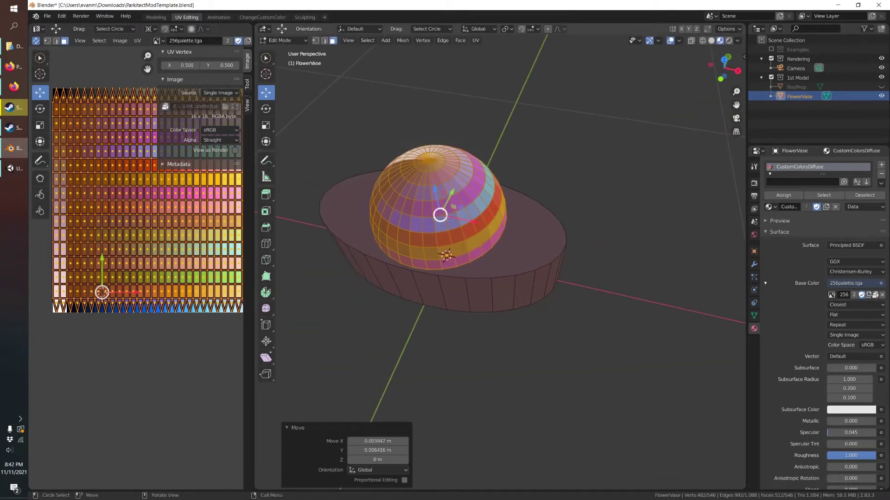
# Separate the selected sphere from the FlowerVase mesh into its own object, leave mesh editing and deselect everything
pyautogui.moveTo(477, 206); pyautogui.dragTo(462, 187, button='middle')
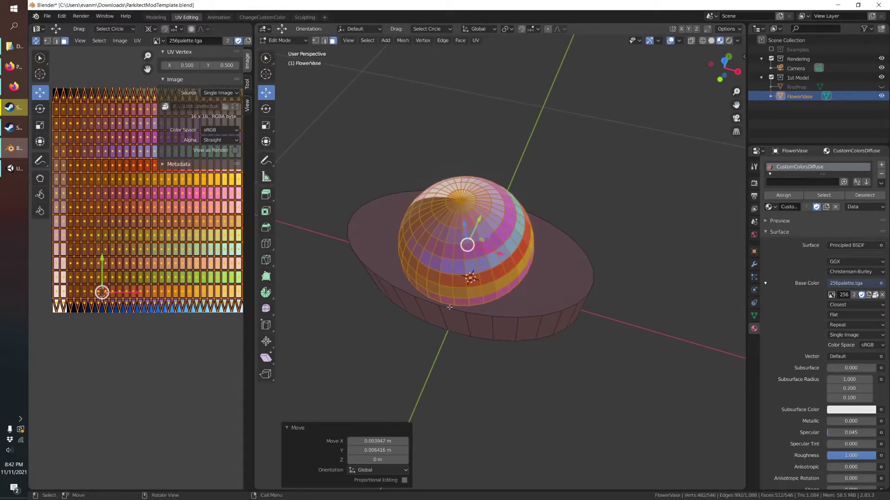
pyautogui.moveTo(368, 199); pyautogui.dragTo(323, 358, button='middle')
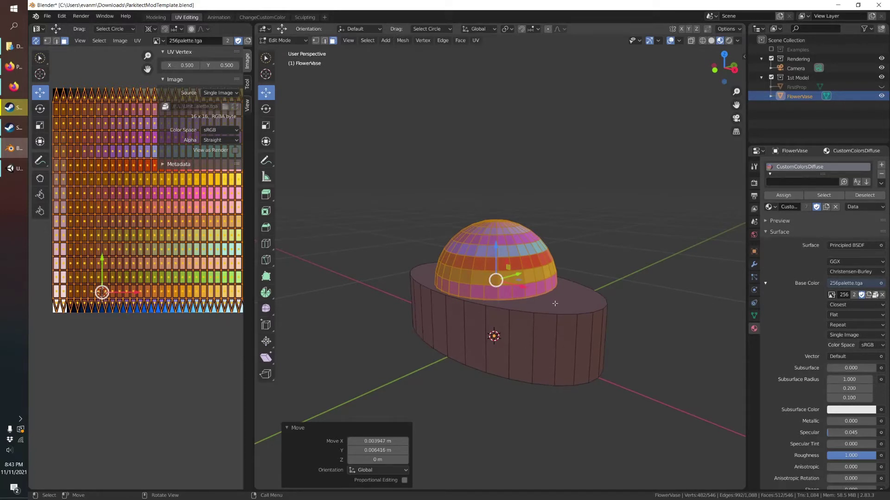
pyautogui.moveTo(523, 304); pyautogui.dragTo(498, 276, button='middle')
pyautogui.press('Tab')
pyautogui.press('Tab')
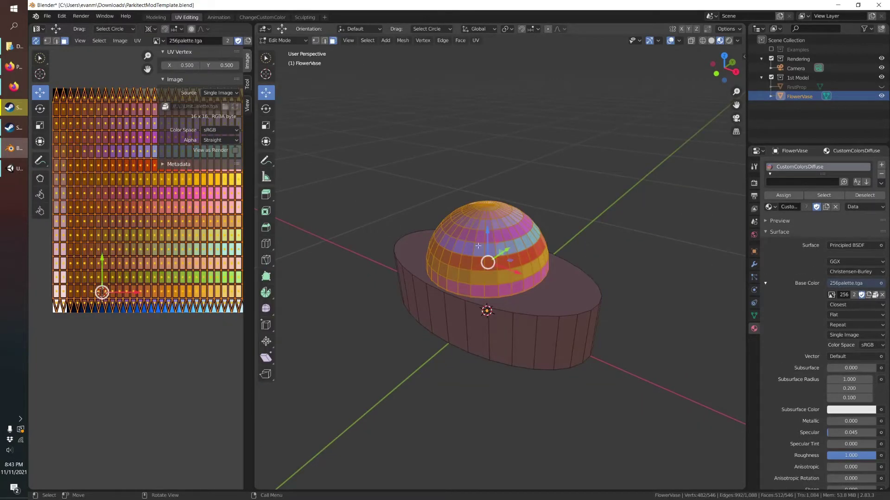
pyautogui.press('p')
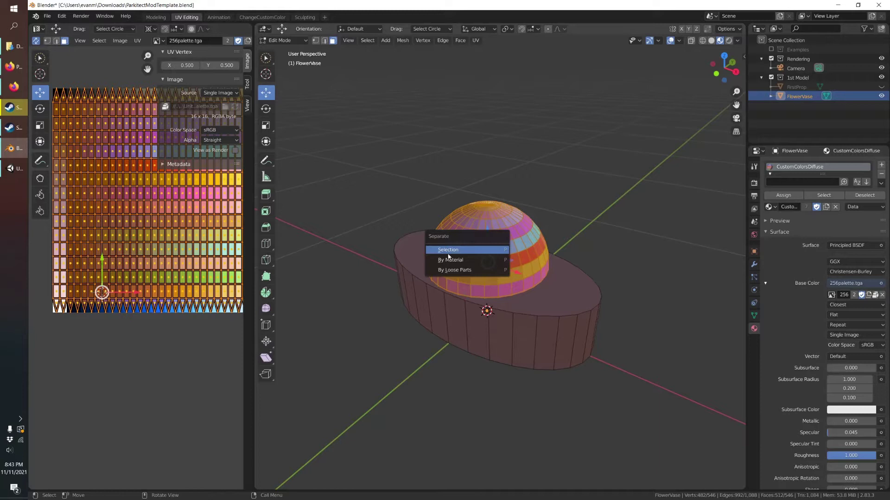
pyautogui.click(447, 250)
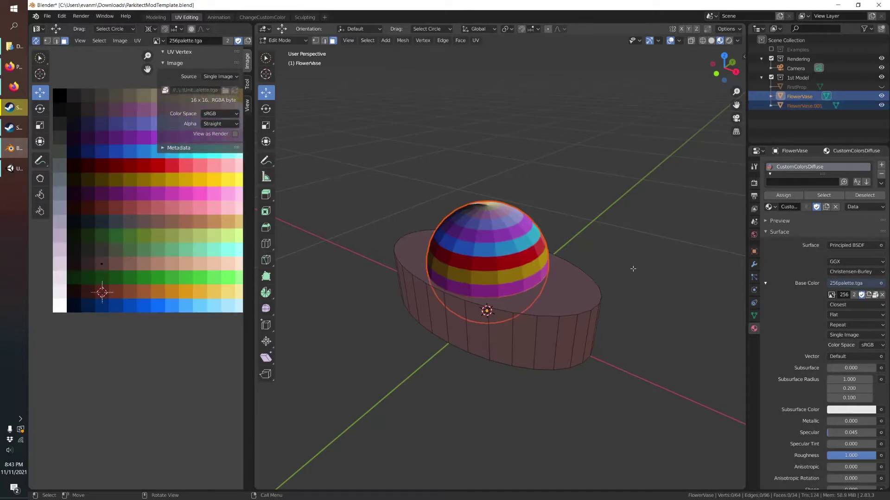
pyautogui.press('Tab')
pyautogui.click(568, 200)
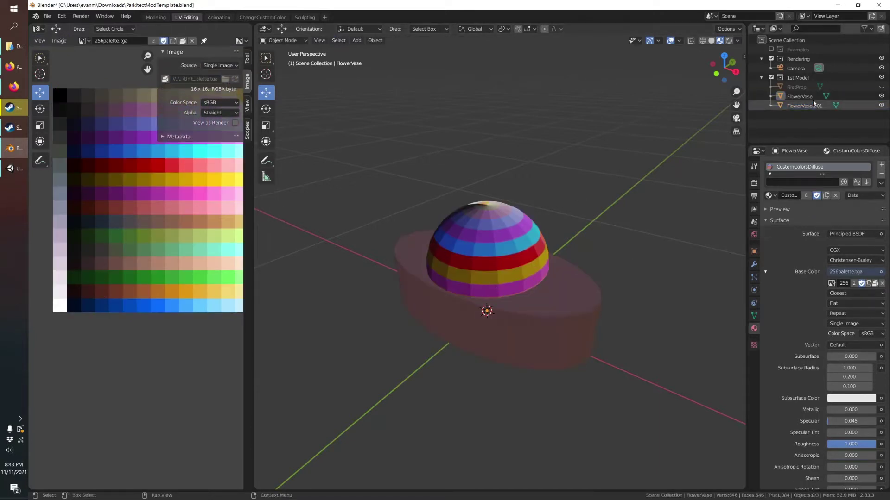
# Rename the separated sphere object Flowers
pyautogui.click(801, 97)
pyautogui.click(796, 113)
pyautogui.click(797, 109)
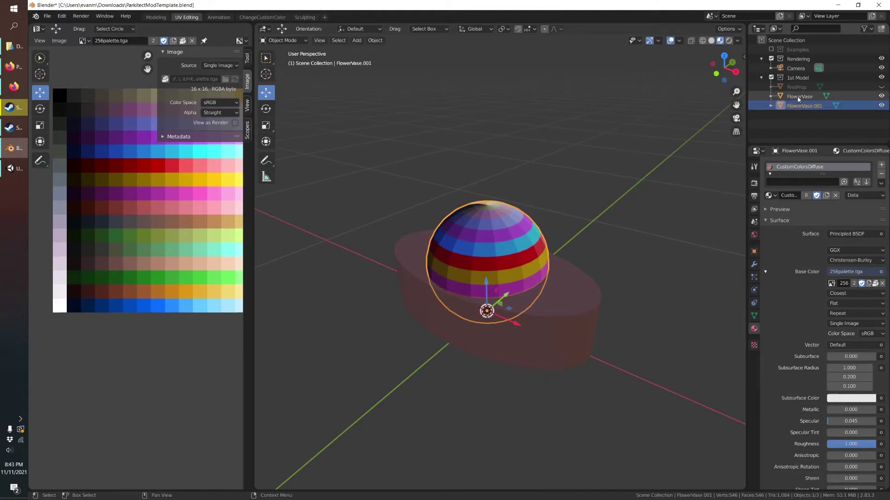
pyautogui.click(798, 98)
pyautogui.click(801, 107)
pyautogui.doubleClick(801, 107)
pyautogui.write('Flowers')
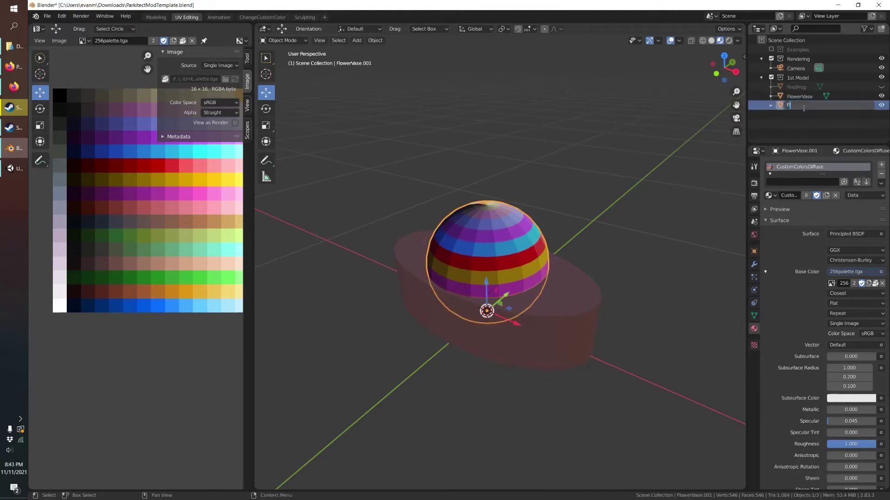
pyautogui.press('Return')
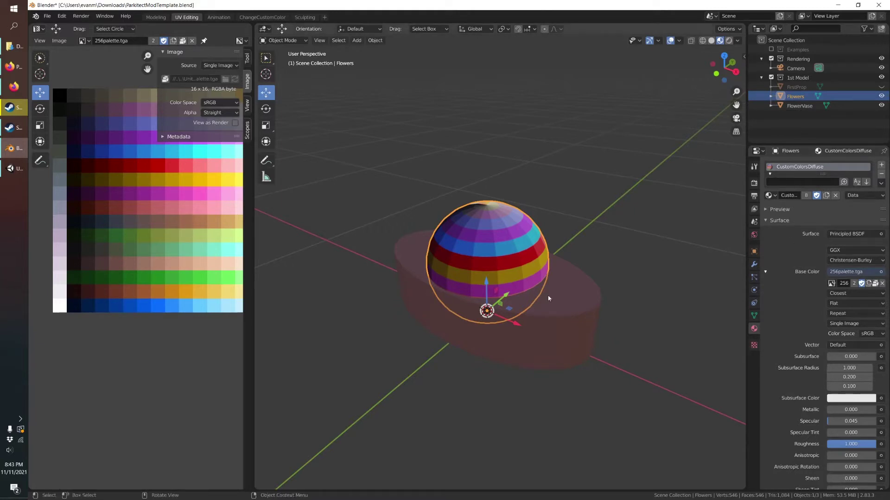
# Replace the CustomColorsDiffuse material on Flowers with a new material whose base color uses an Image Texture
pyautogui.click(881, 166)
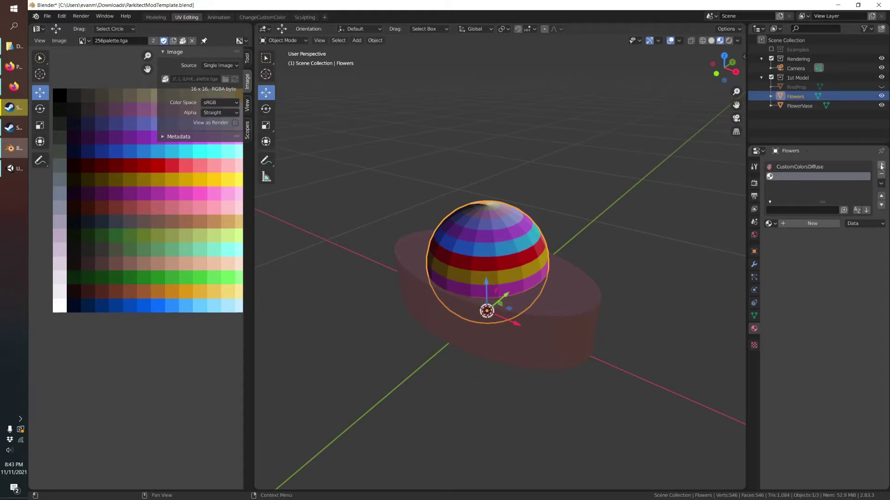
pyautogui.click(881, 175)
pyautogui.click(881, 174)
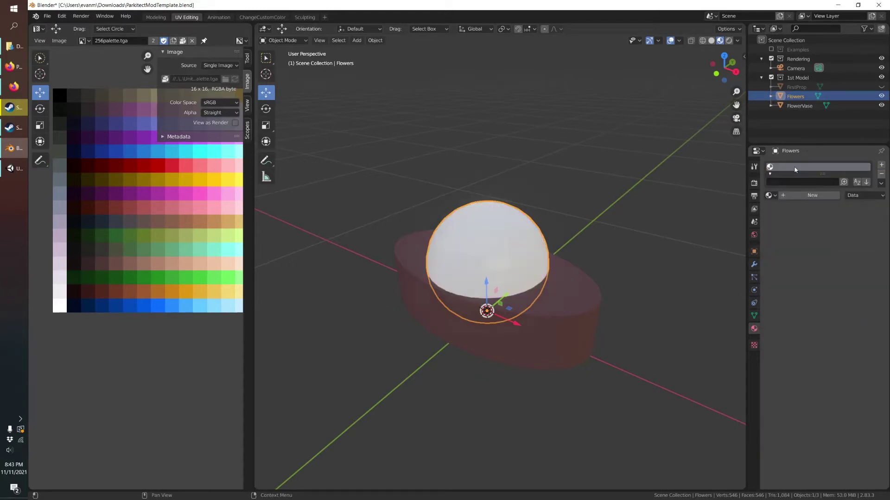
pyautogui.click(770, 195)
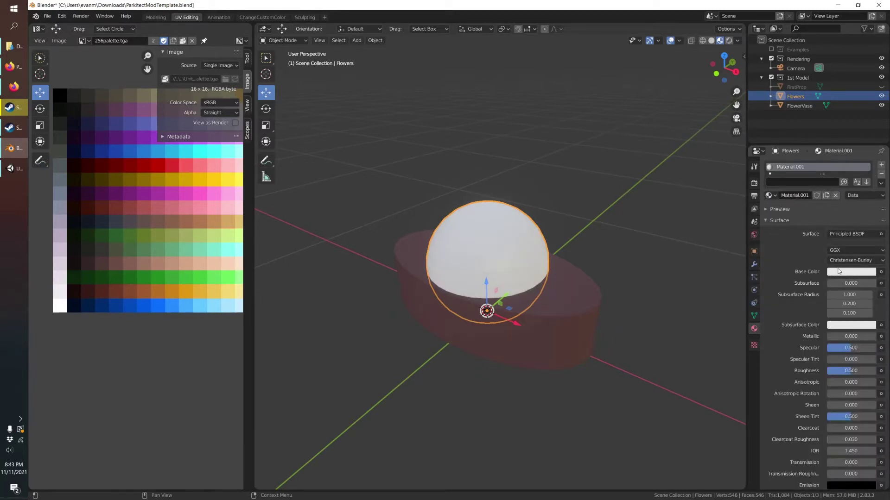
pyautogui.click(881, 272)
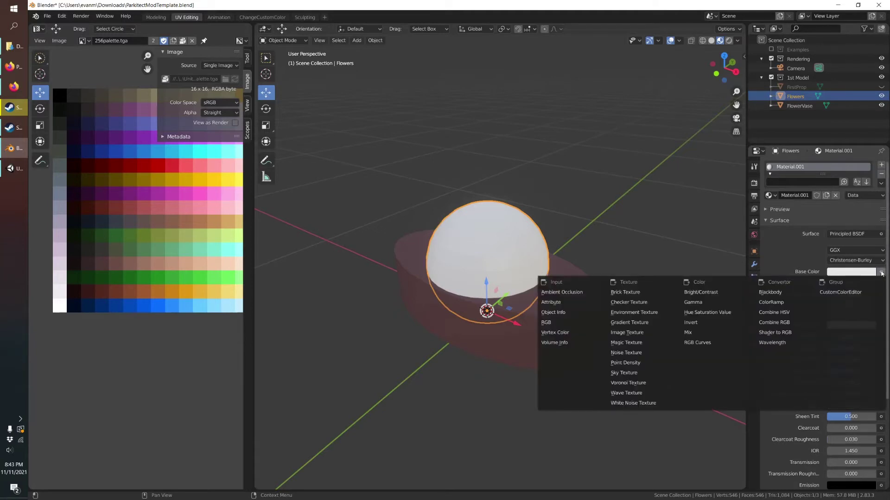
pyautogui.click(629, 333)
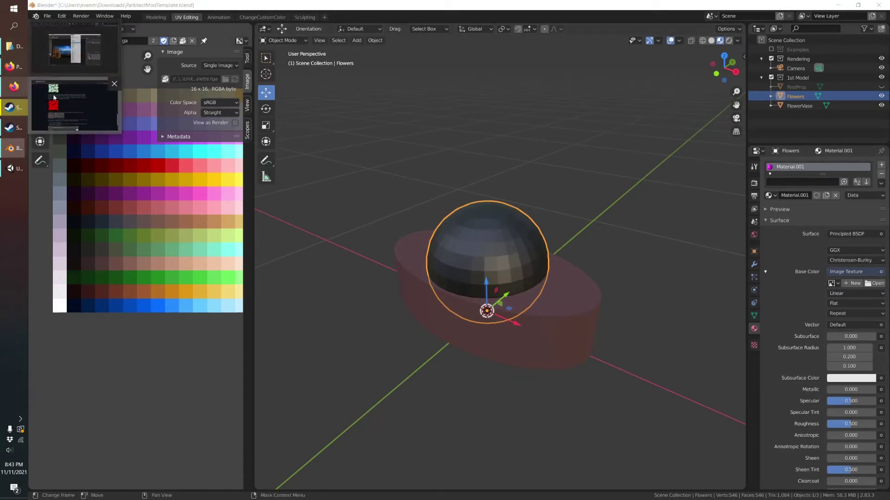
# Switch to Firefox and save the wiki's flower base texture to Downloads as flower.png, replacing the existing file
pyautogui.click(14, 87)
pyautogui.scroll(3, 220, 75)
pyautogui.rightClick(248, 186)
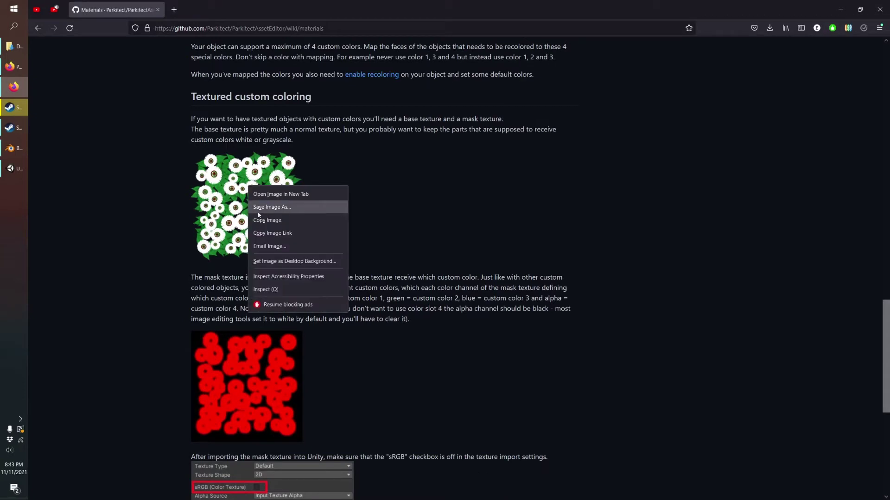
pyautogui.click(272, 207)
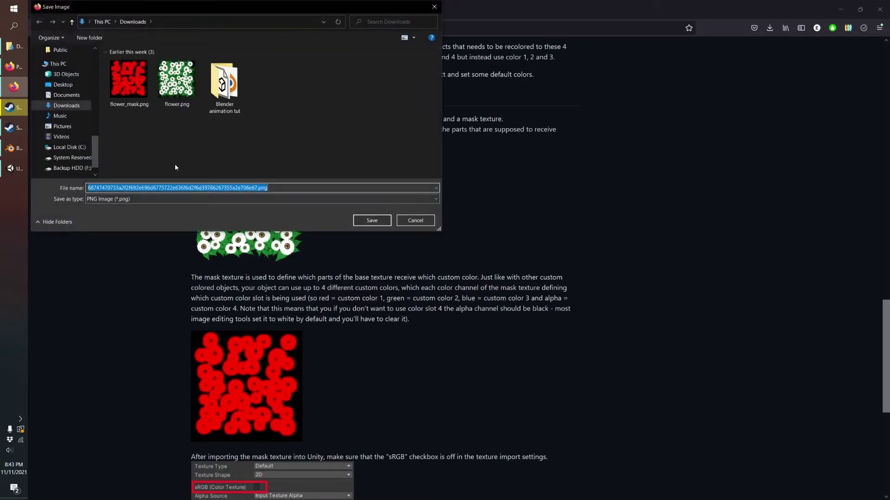
pyautogui.click(176, 80)
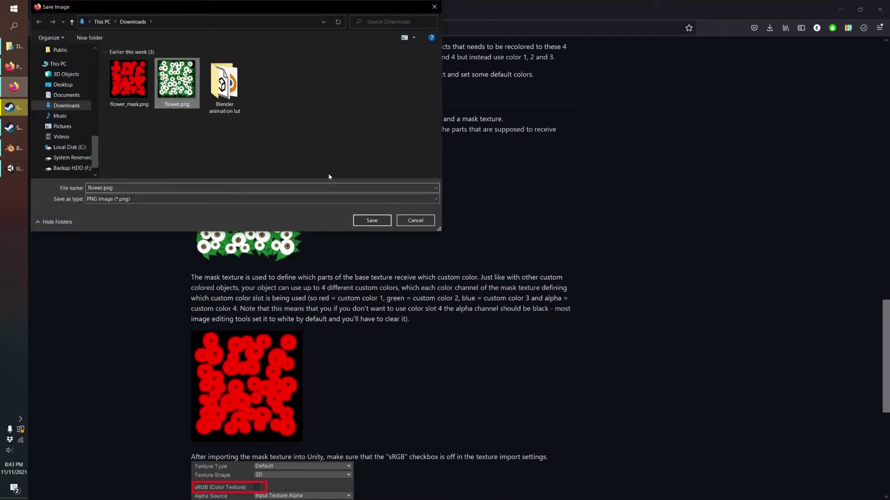
pyautogui.click(372, 220)
pyautogui.click(479, 255)
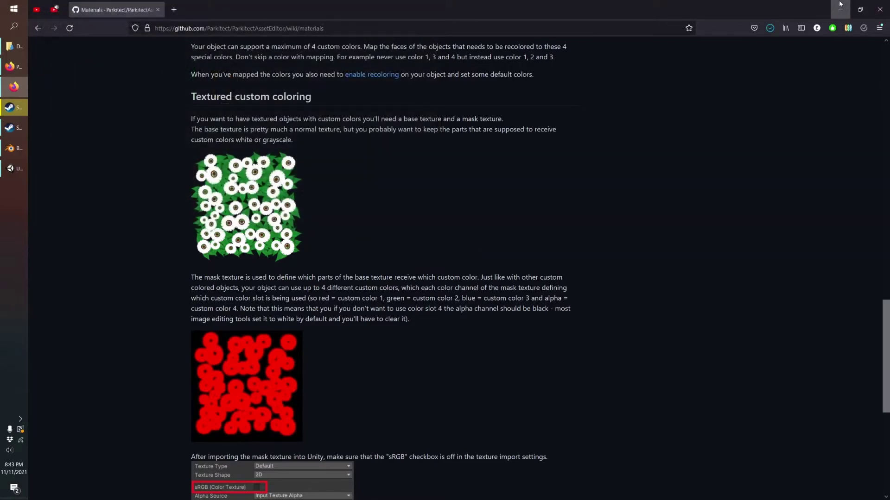
# Return to Blender and load flower.png from Downloads as the base color image of the Flowers material
pyautogui.click(840, 9)
pyautogui.click(836, 284)
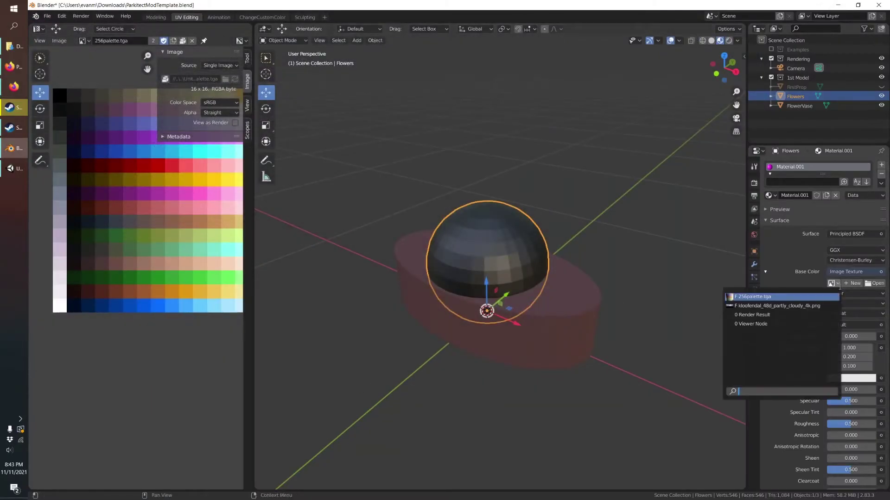
pyautogui.click(851, 286)
pyautogui.click(852, 283)
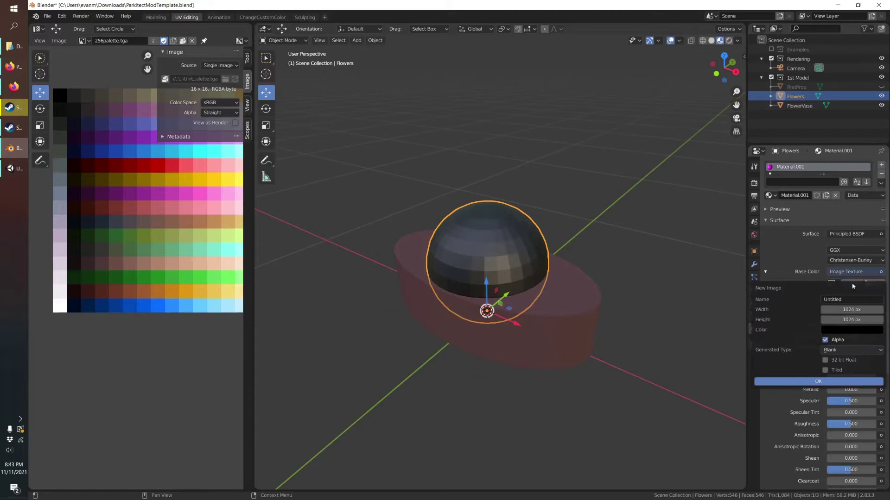
pyautogui.click(874, 283)
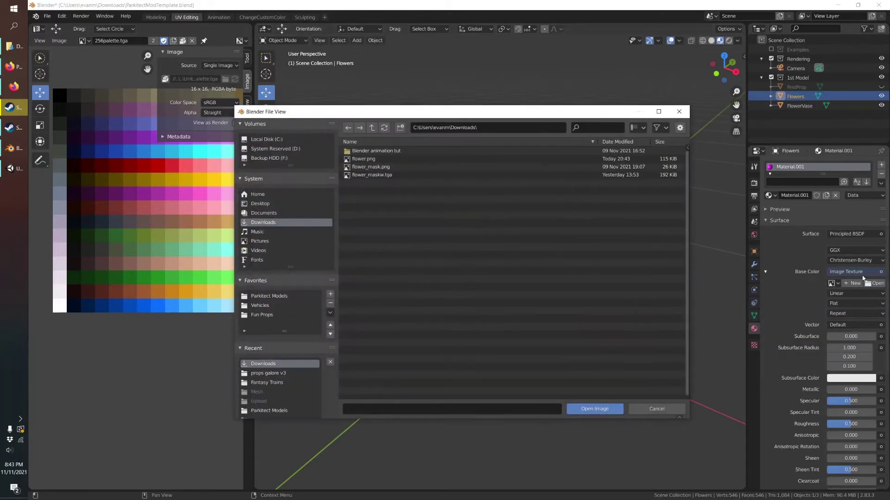
pyautogui.click(363, 159)
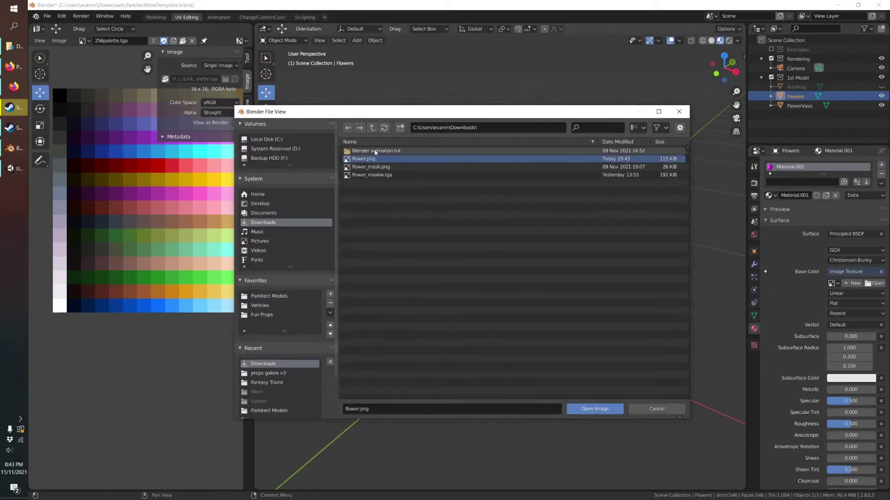
pyautogui.click(586, 410)
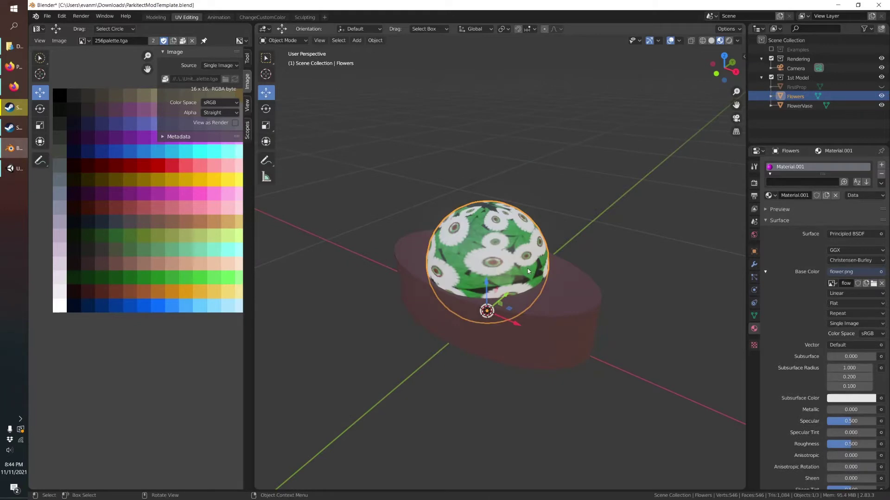
# Inspect the textured sphere and display flower.png in the UV editor instead of the colour palette
pyautogui.scroll(3, 528, 272)
pyautogui.moveTo(525, 277); pyautogui.dragTo(511, 290, button='middle')
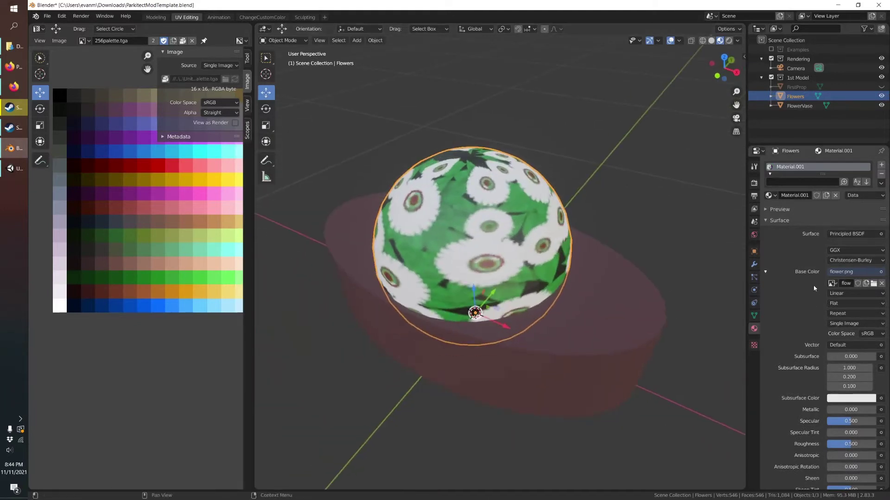
pyautogui.scroll(-2, 482, 234)
pyautogui.moveTo(481, 234); pyautogui.dragTo(478, 267, button='middle')
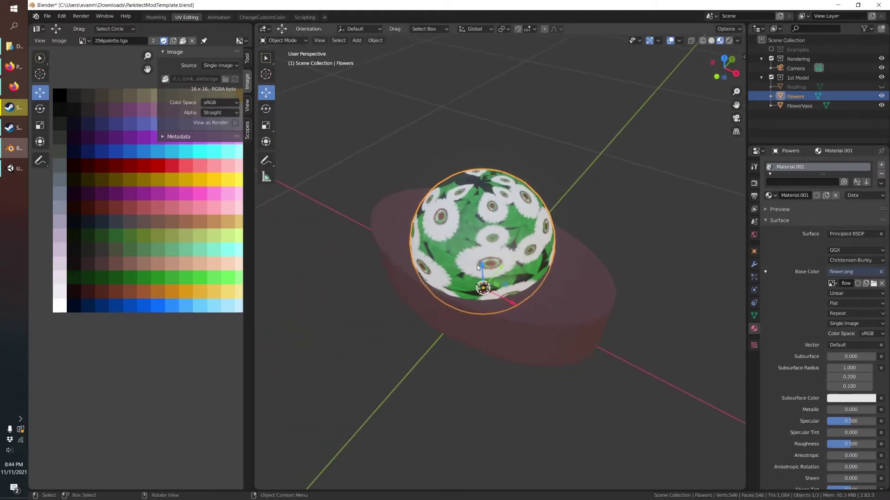
pyautogui.moveTo(181, 216); pyautogui.dragTo(132, 208, button='middle')
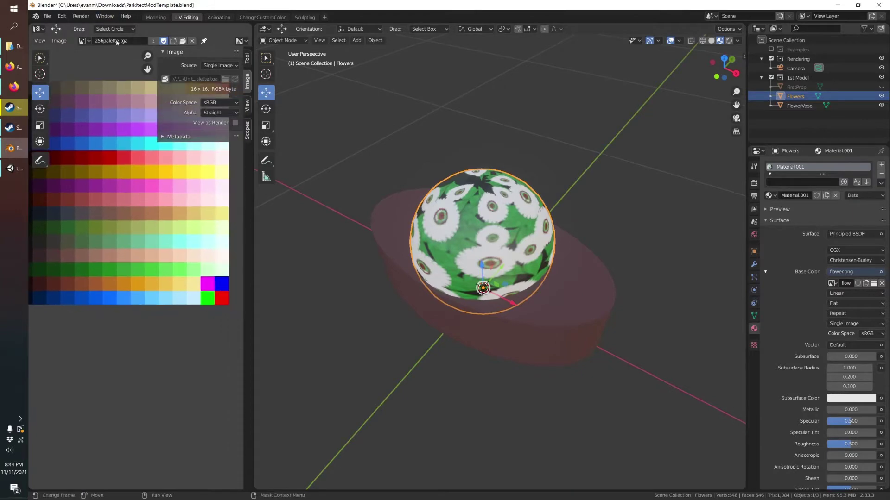
pyautogui.click(83, 40)
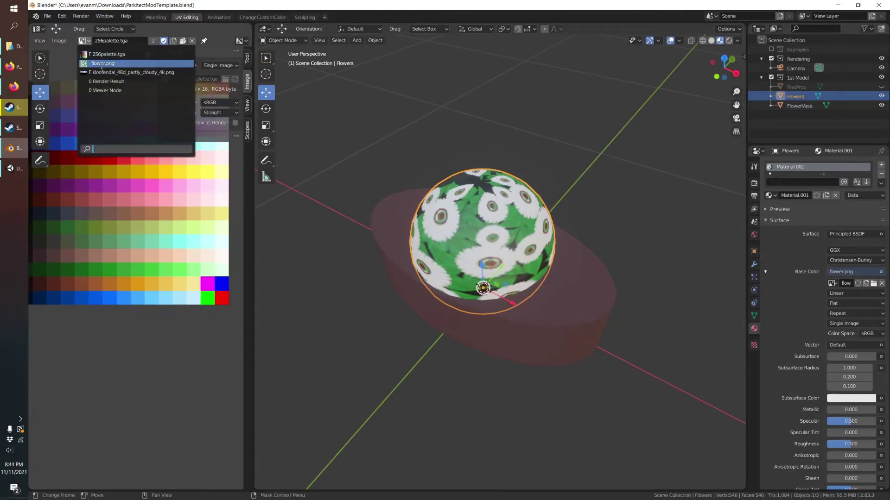
pyautogui.click(109, 65)
pyautogui.scroll(-5, 135, 203)
pyautogui.scroll(2, 139, 207)
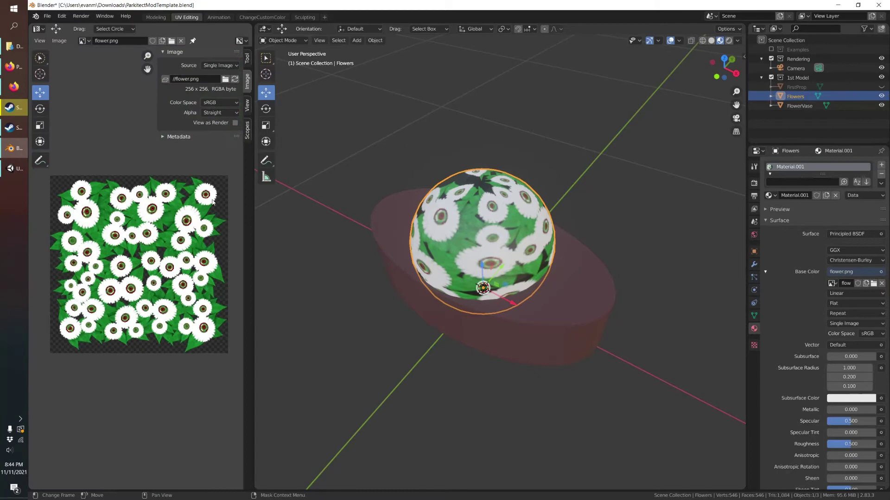
# Open the Flowers mesh for editing with its UV layout shown over the flower texture
pyautogui.press('Tab')
pyautogui.moveTo(476, 203); pyautogui.dragTo(487, 181, button='middle')
pyautogui.press('Tab')
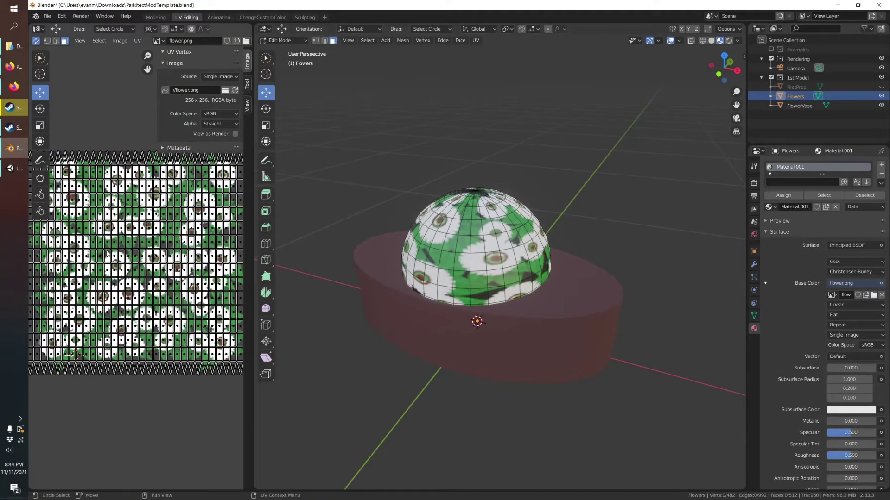
pyautogui.press('Tab')
pyautogui.moveTo(412, 227); pyautogui.dragTo(401, 229, button='middle')
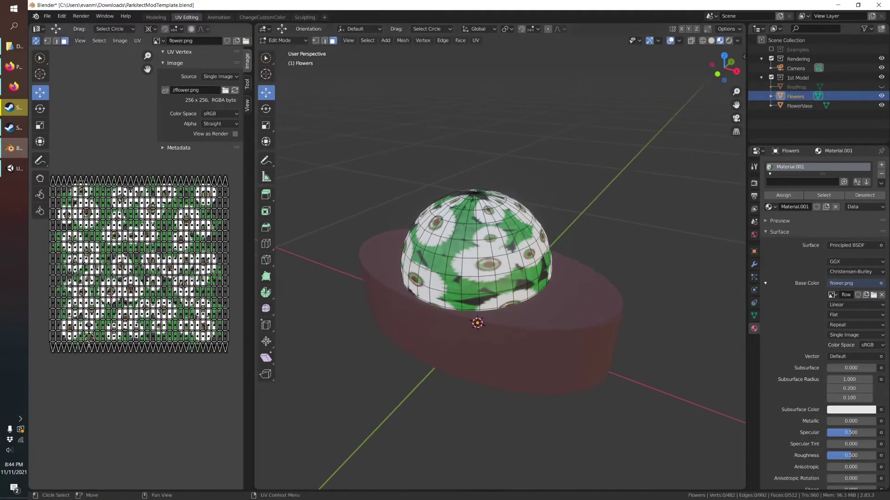
# Leave mesh editing and duplicate the Flowers sphere, placing the copy toward one end of the vase
pyautogui.moveTo(93, 251); pyautogui.dragTo(77, 250, button='middle')
pyautogui.moveTo(139, 250); pyautogui.dragTo(147, 254, button='middle')
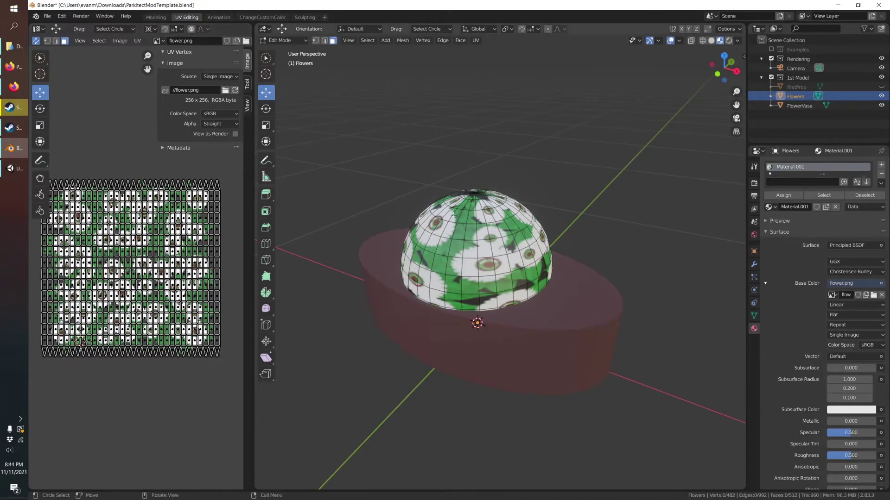
pyautogui.moveTo(454, 215); pyautogui.dragTo(469, 226, button='middle')
pyautogui.press('Tab')
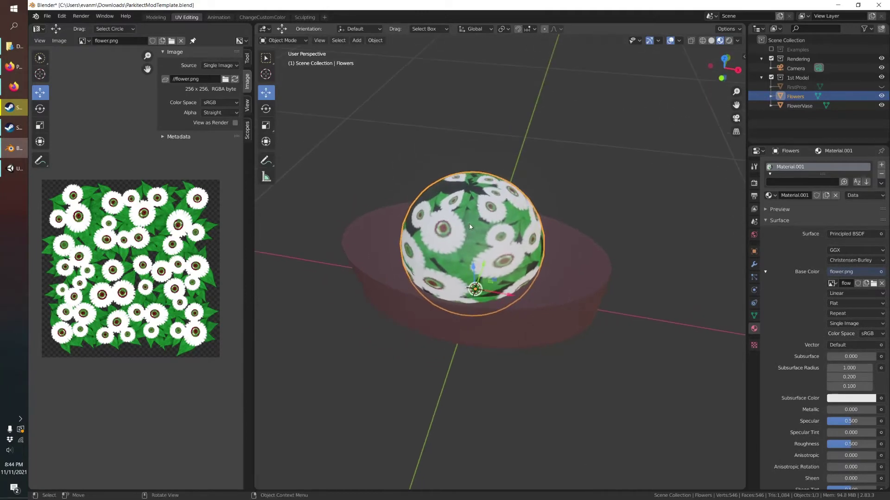
pyautogui.press('Tab')
pyautogui.press('Tab')
pyautogui.hotkey('shift', 'd')
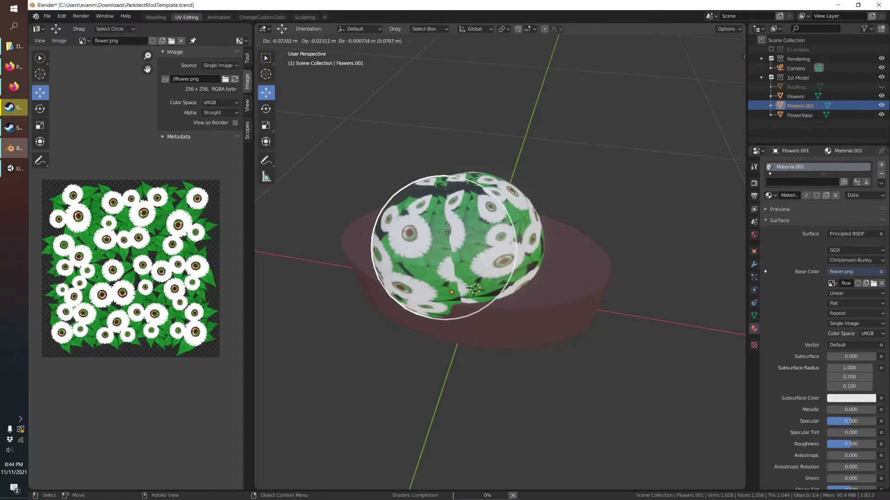
pyautogui.click(442, 215)
pyautogui.moveTo(443, 214); pyautogui.dragTo(396, 249, button='middle')
# Scale the duplicate's entire mesh to 0.745 and reposition it beside the large central sphere
pyautogui.press('Tab')
pyautogui.press('a')
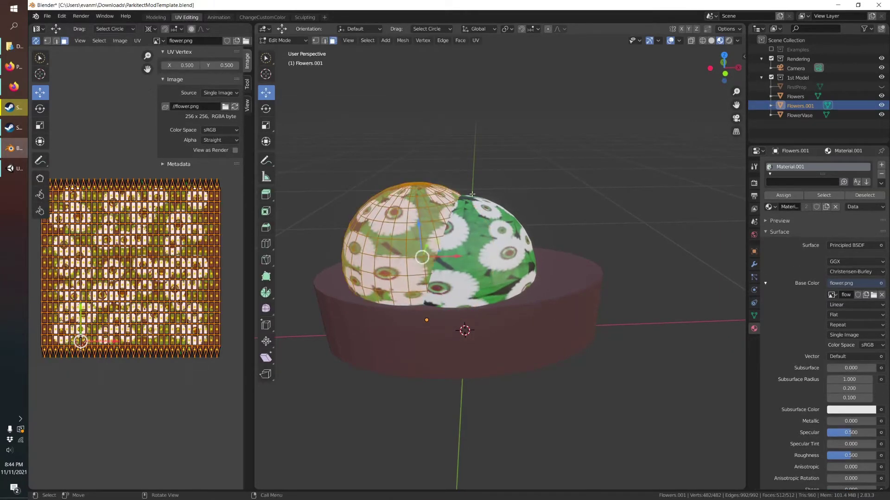
pyautogui.press('s')
pyautogui.click(458, 212)
pyautogui.moveTo(458, 212); pyautogui.dragTo(407, 257, button='middle')
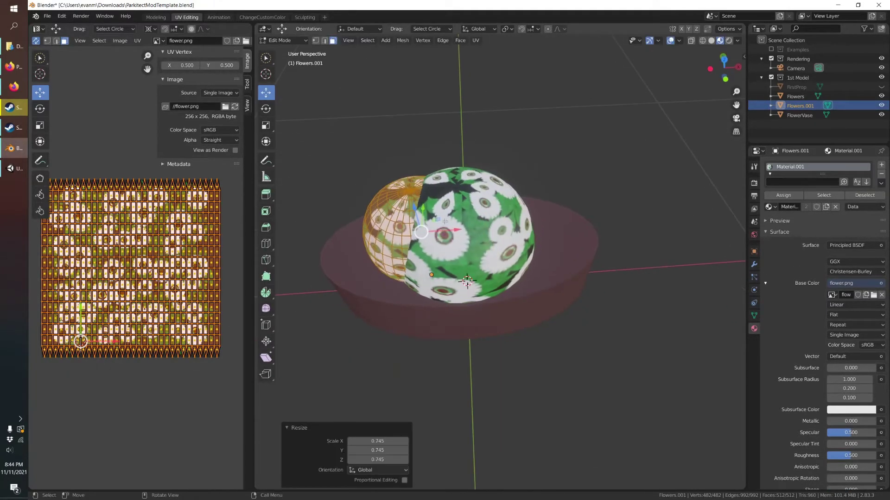
pyautogui.moveTo(438, 219); pyautogui.dragTo(410, 233)
pyautogui.scroll(-1, 403, 233)
pyautogui.hotkey('ctrl', 'z')
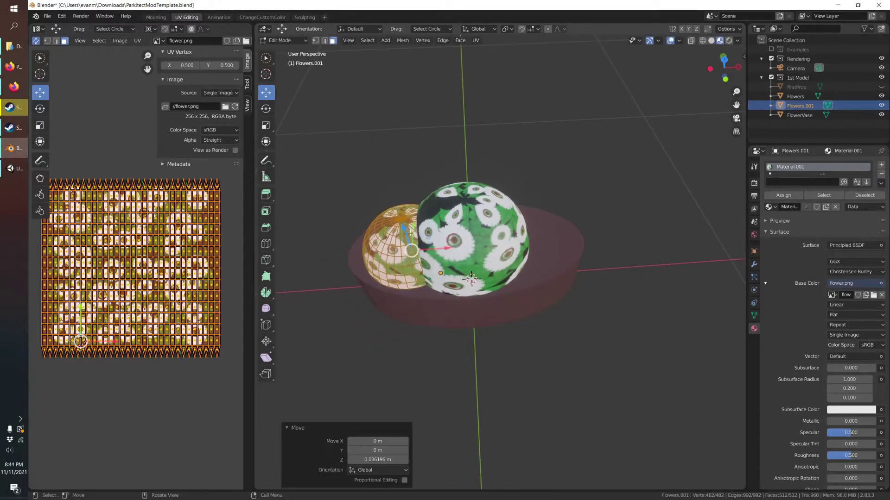
pyautogui.moveTo(410, 233); pyautogui.dragTo(406, 222, button='middle')
pyautogui.press('Tab')
# Duplicate the smaller flower sphere to the vase's opposite end, moving the copy about 0.365 m along X
pyautogui.hotkey('shift', 'd')
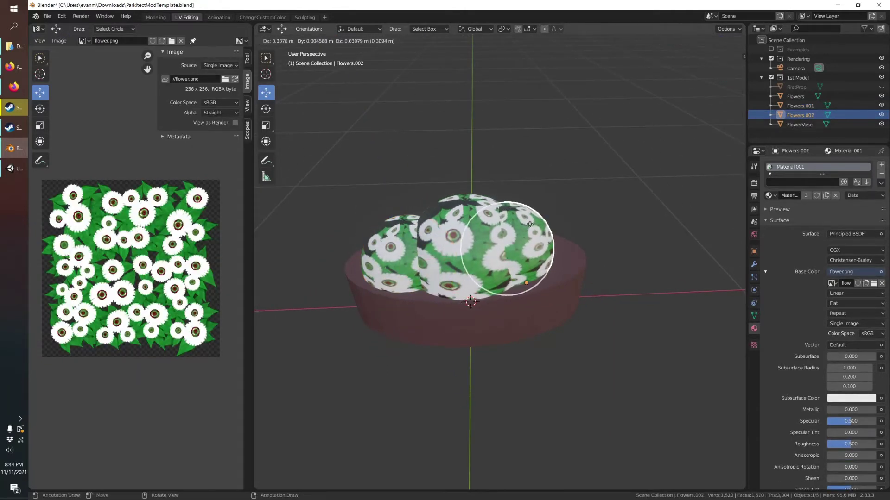
pyautogui.click(536, 277)
pyautogui.moveTo(536, 277); pyautogui.dragTo(482, 218, button='middle')
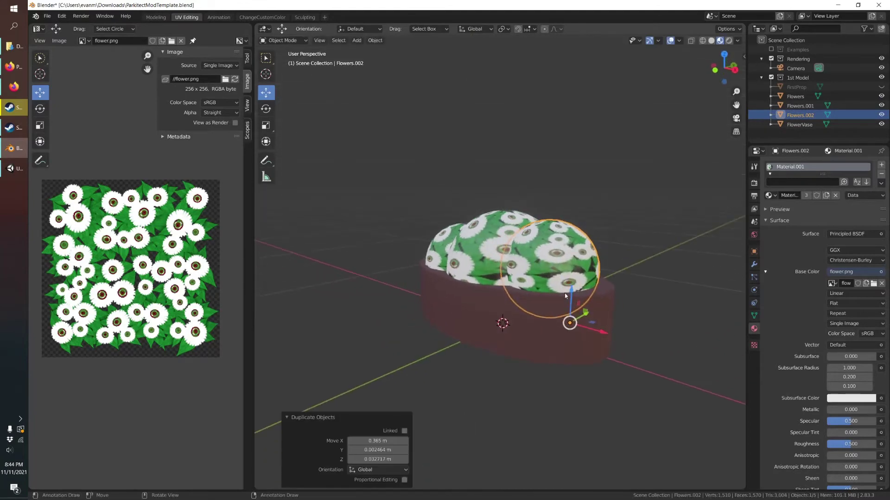
pyautogui.moveTo(566, 286); pyautogui.dragTo(564, 290)
pyautogui.press('Tab')
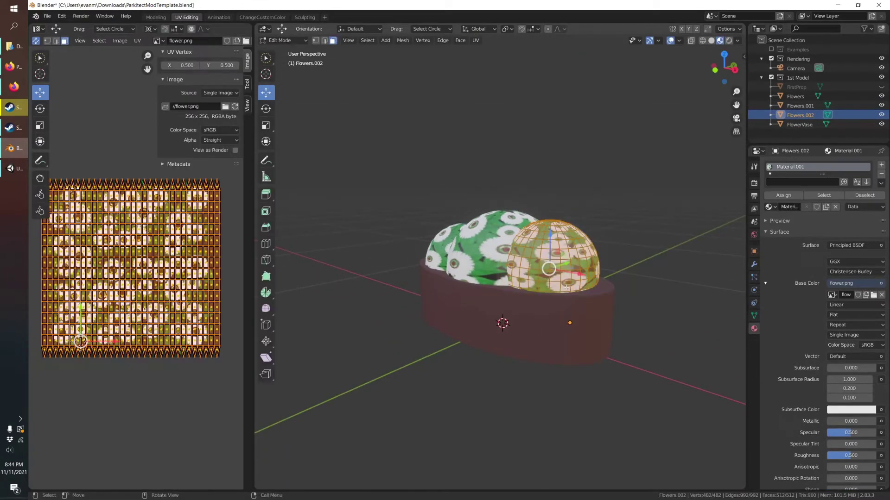
pyautogui.moveTo(565, 289); pyautogui.dragTo(573, 276, button='middle')
pyautogui.press('Tab')
pyautogui.moveTo(536, 235); pyautogui.dragTo(478, 210, button='middle')
pyautogui.click(560, 199)
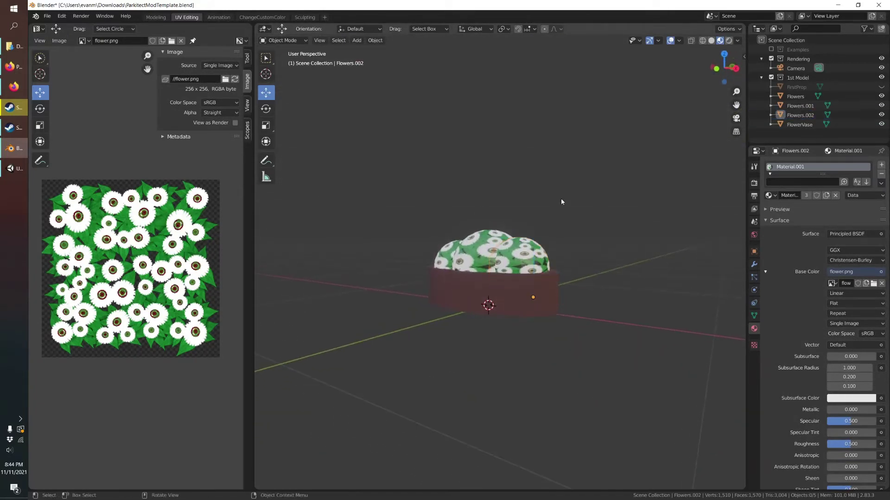
# Parent Flowers, Flowers.001 and Flowers.002 to the FlowerVase object and expand its hierarchy
pyautogui.click(796, 96)
pyautogui.keyDown('shift'); pyautogui.click(796, 116); pyautogui.keyUp('shift')
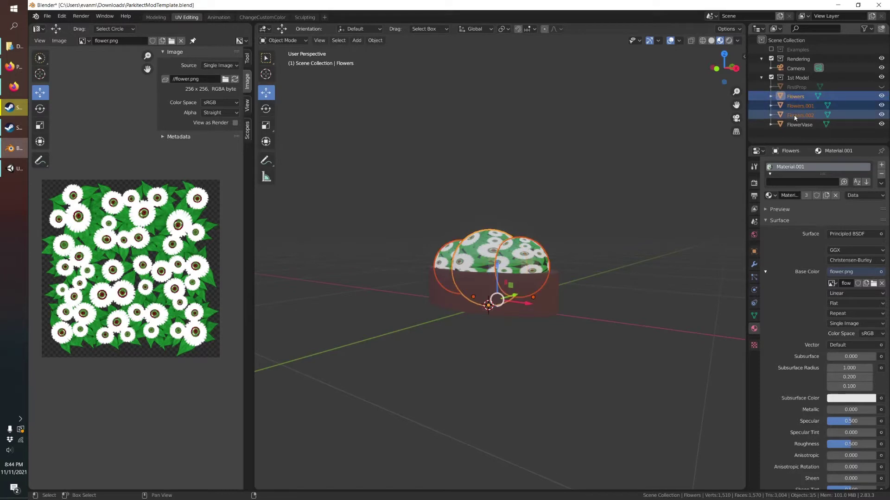
pyautogui.moveTo(792, 119); pyautogui.dragTo(793, 125)
pyautogui.click(771, 96)
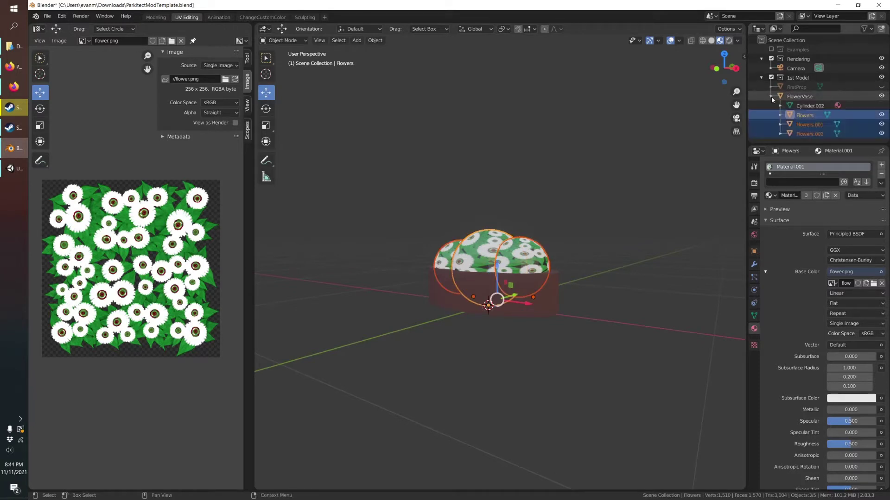
# Export FlowerVase and its flower children as Flower_Vase.fbx in Downloads, and save the blend file
pyautogui.click(795, 97)
pyautogui.keyDown('shift'); pyautogui.click(801, 134); pyautogui.keyUp('shift')
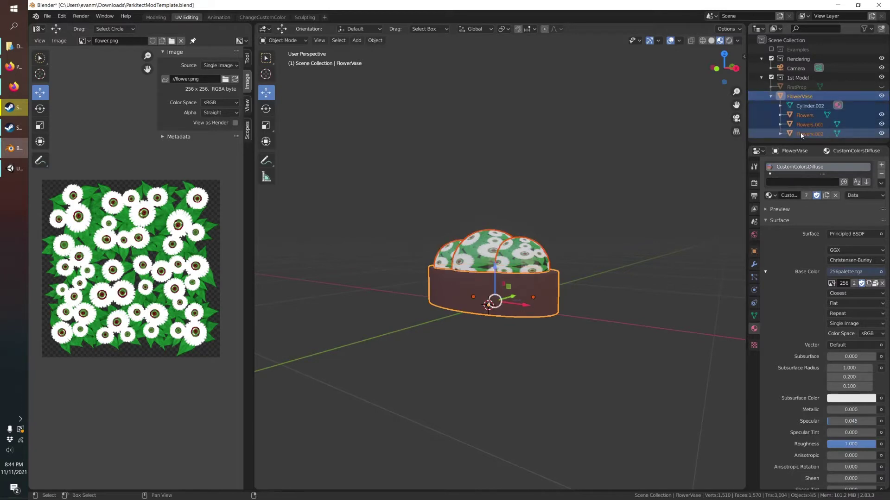
pyautogui.moveTo(387, 218); pyautogui.dragTo(376, 243, button='middle')
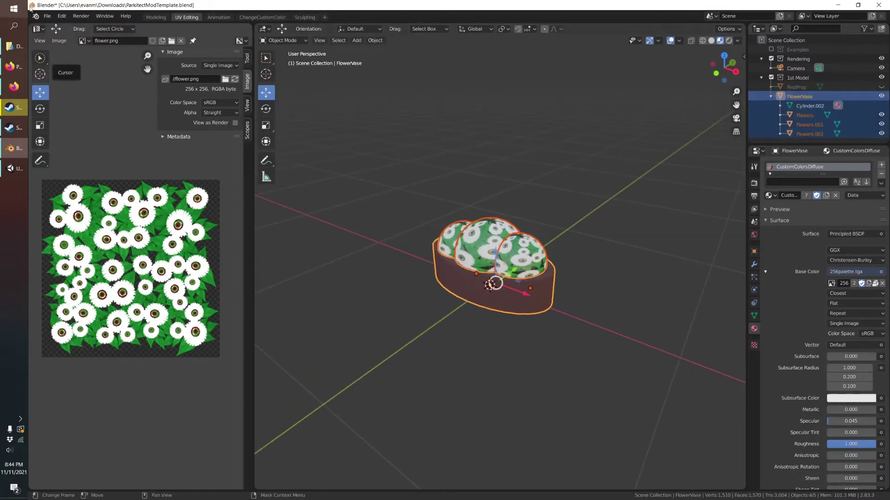
pyautogui.click(47, 17)
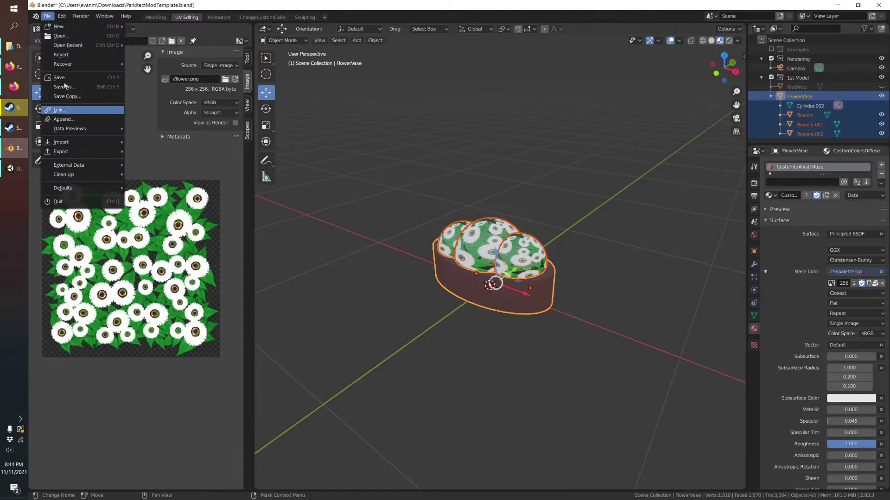
pyautogui.moveTo(68, 153)
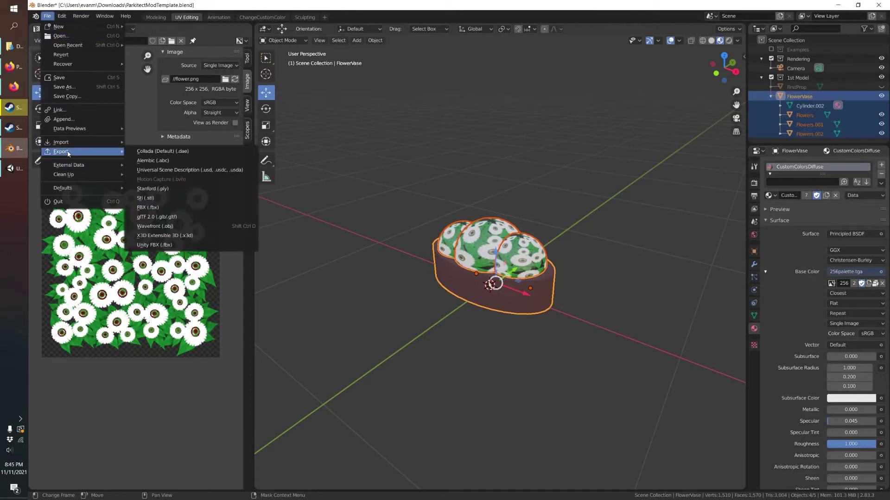
pyautogui.click(161, 209)
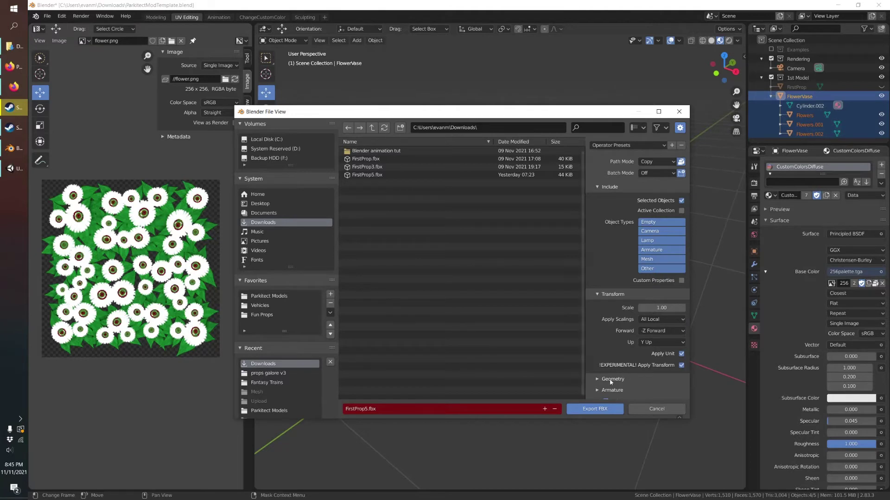
pyautogui.click(386, 411)
pyautogui.write('Flo')
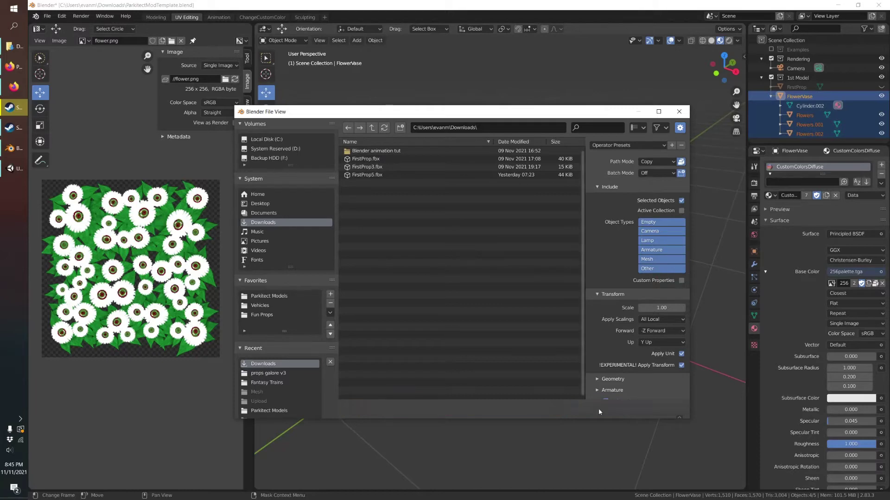
pyautogui.click(594, 408)
pyautogui.click(399, 183)
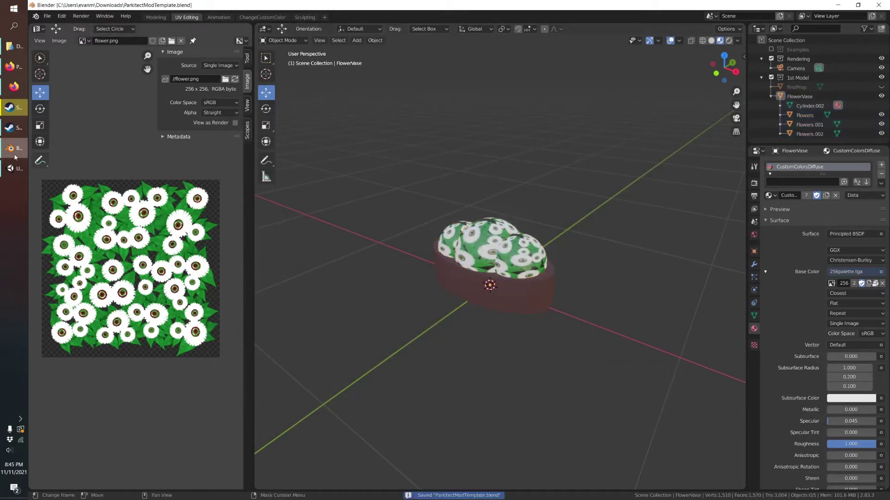
# Switch to Unity and import Flower_Vase.fbx from Downloads into the Materials folder, applying the pending woodenboard-path-mask.png import settings
pyautogui.hotkey('alt', 'Tab')
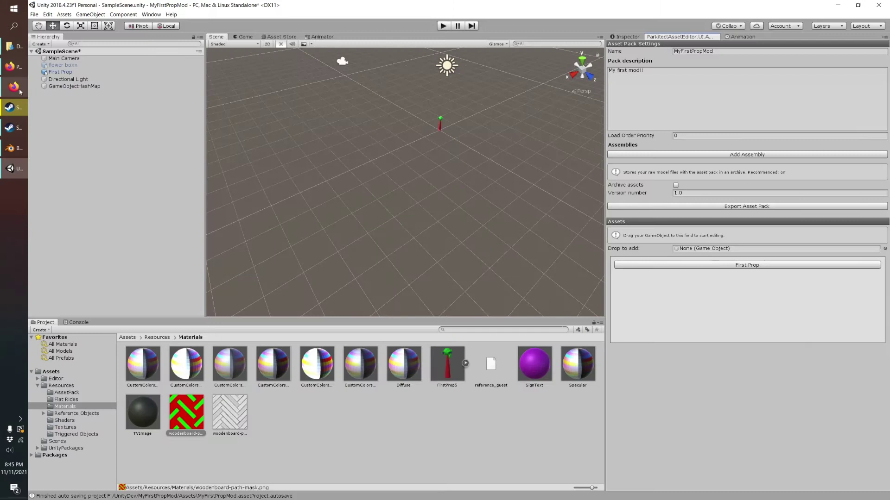
pyautogui.click(14, 46)
pyautogui.moveTo(303, 160); pyautogui.dragTo(456, 74)
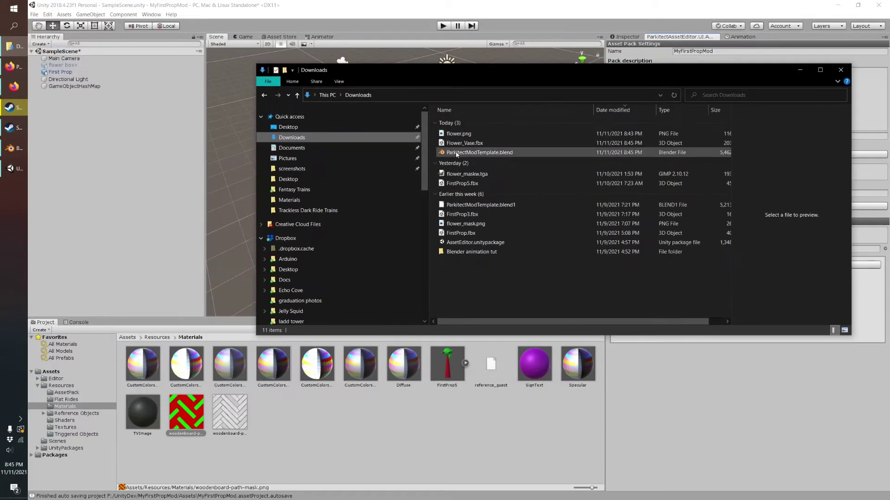
pyautogui.moveTo(464, 143); pyautogui.dragTo(294, 430)
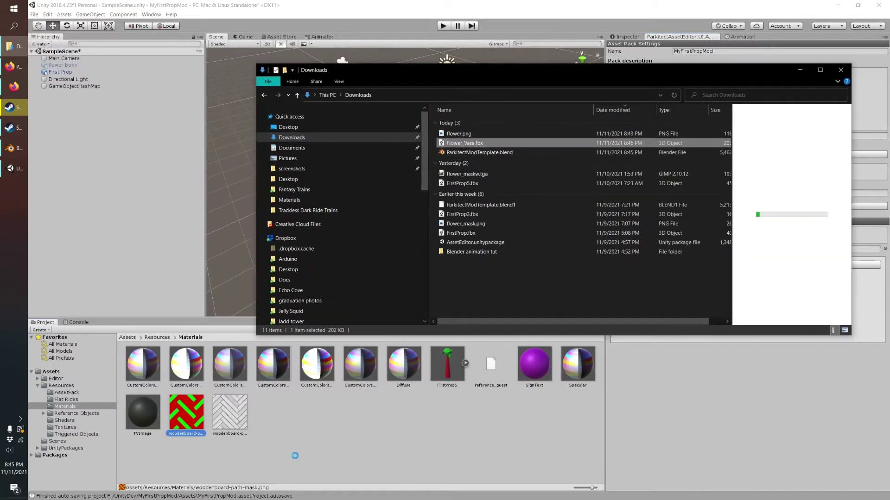
pyautogui.click(406, 398)
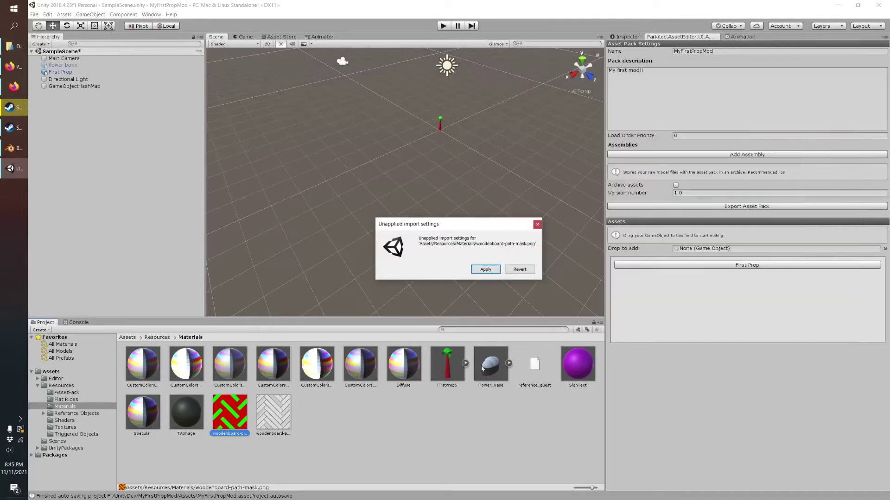
pyautogui.click(486, 269)
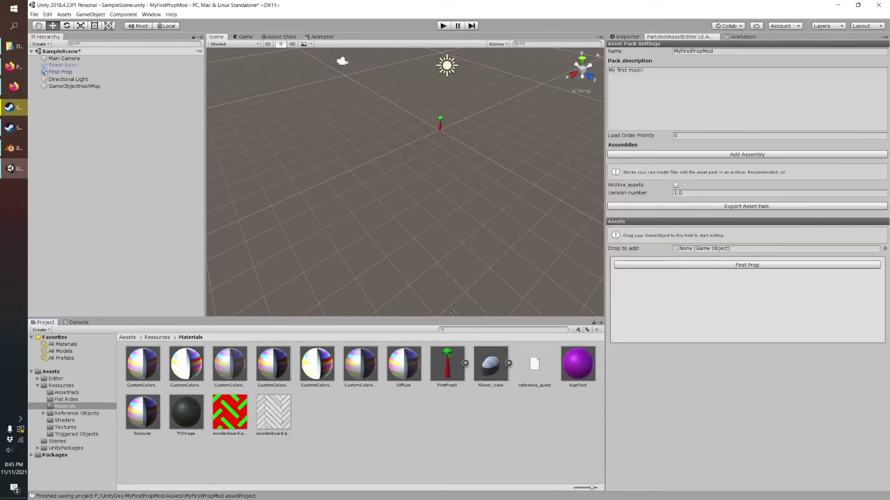
# Place the Flower_Vase model in the scene and add it to the asset pack's assets
pyautogui.moveTo(453, 314); pyautogui.dragTo(423, 248)
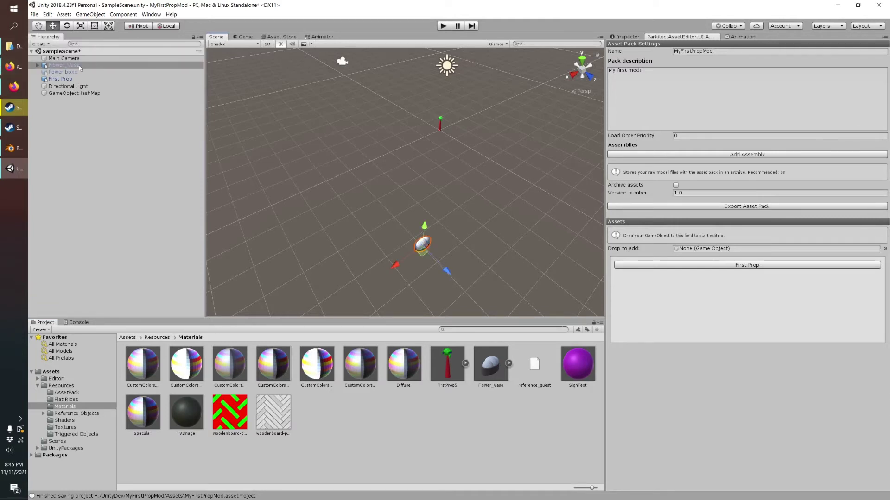
pyautogui.moveTo(80, 68); pyautogui.dragTo(692, 249)
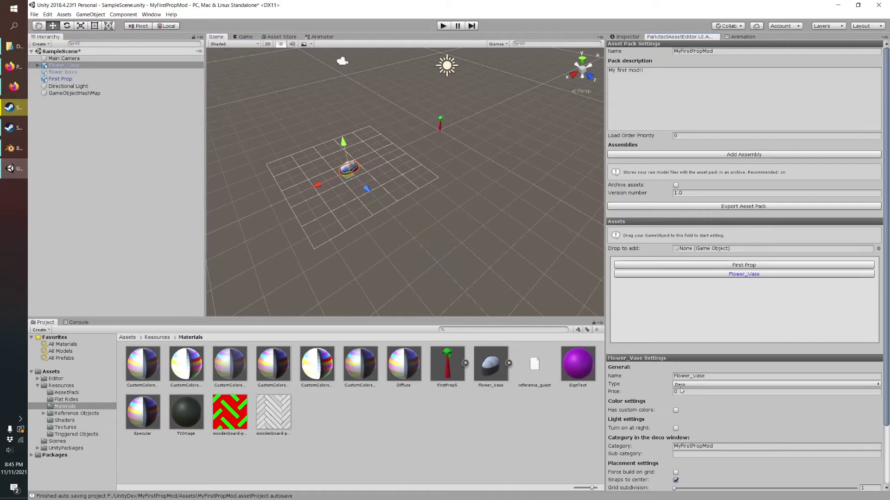
# Frame the Flower_Vase model in the scene and apply the first CustomColors material to its vase body
pyautogui.scroll(3, 360, 171)
pyautogui.press('f')
pyautogui.scroll(10, 407, 187)
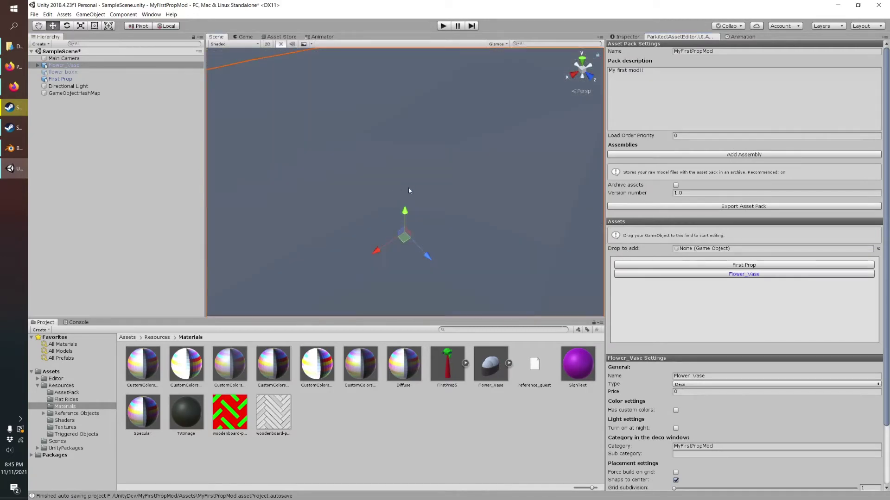
pyautogui.scroll(-5, 420, 191)
pyautogui.scroll(-5, 420, 191)
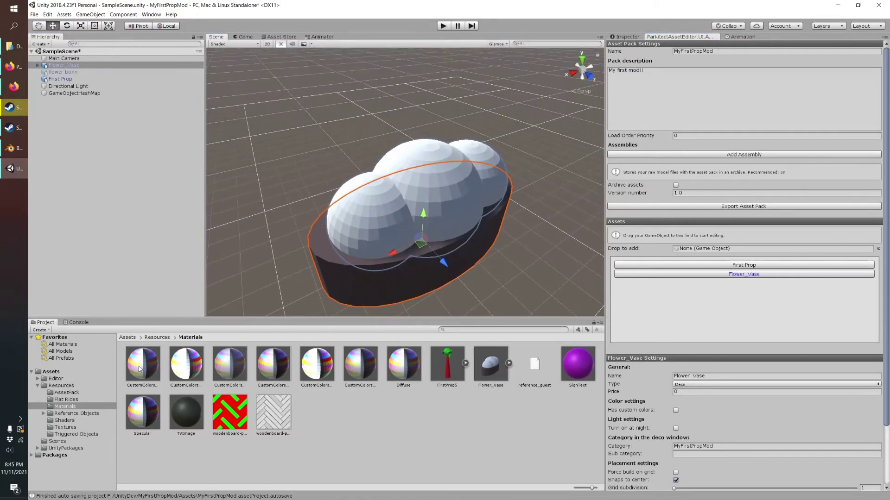
pyautogui.moveTo(140, 369); pyautogui.dragTo(342, 267)
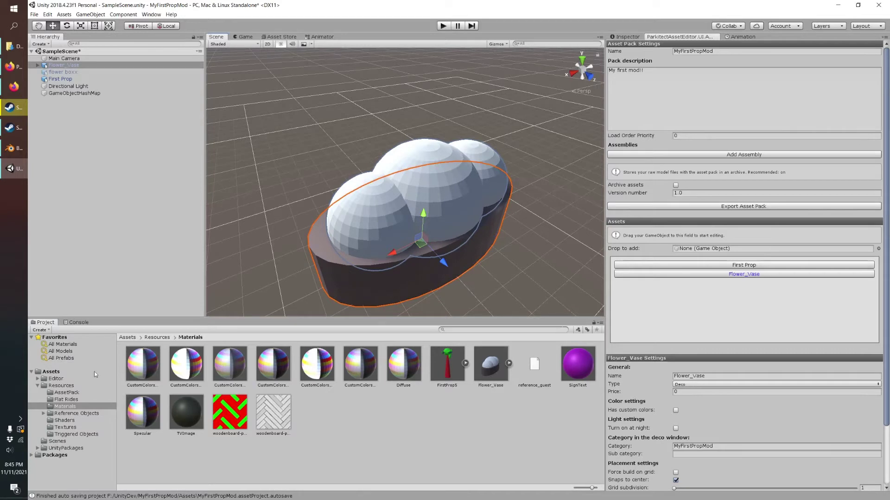
# Try the first CustomColors material on the nearest flower sphere and undo it
pyautogui.moveTo(140, 369); pyautogui.dragTo(341, 247)
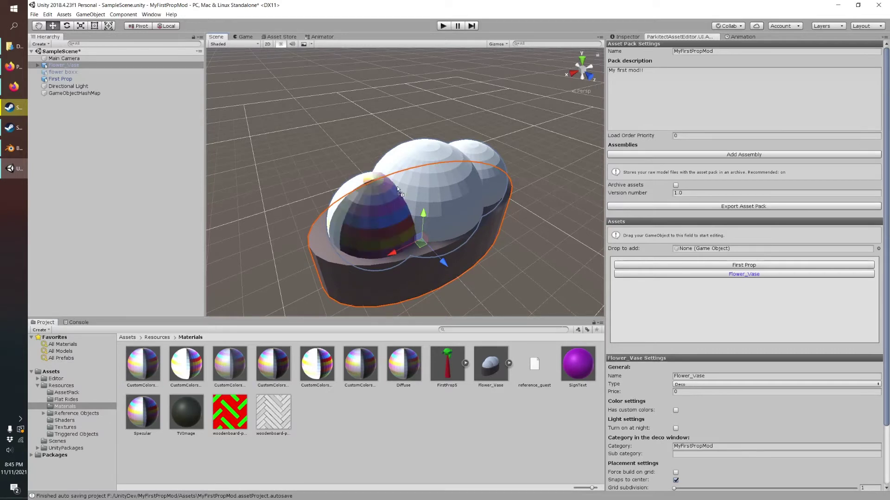
pyautogui.moveTo(398, 190); pyautogui.dragTo(375, 217)
pyautogui.moveTo(394, 254); pyautogui.dragTo(410, 243, button='middle')
pyautogui.hotkey('ctrl', 'z')
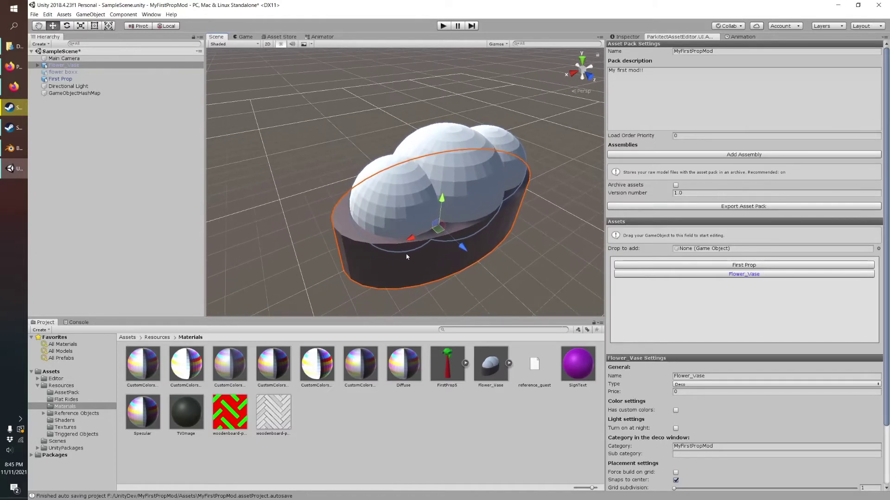
# Import flower.png from the Downloads folder into the project's Materials folder
pyautogui.scroll(-3, 412, 257)
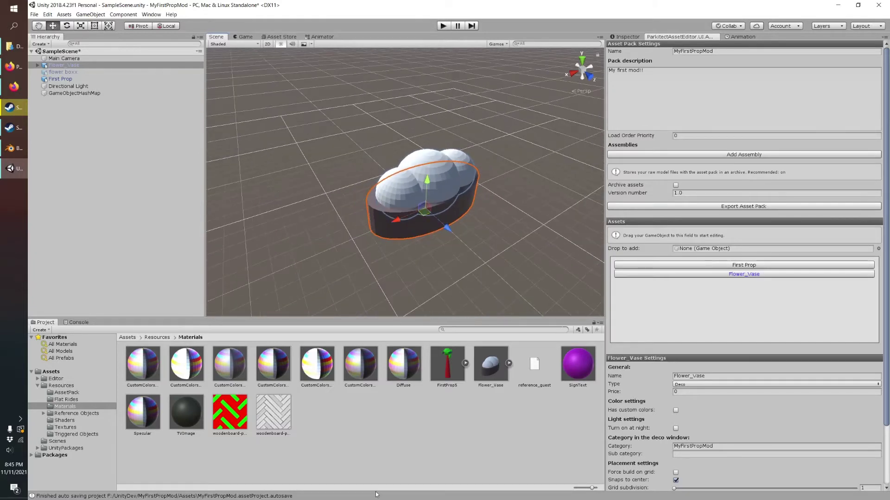
pyautogui.click(394, 415)
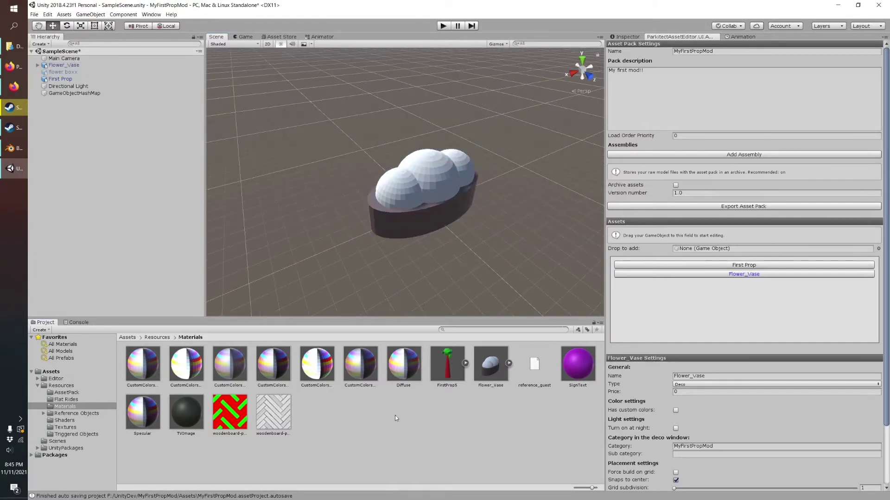
pyautogui.click(14, 46)
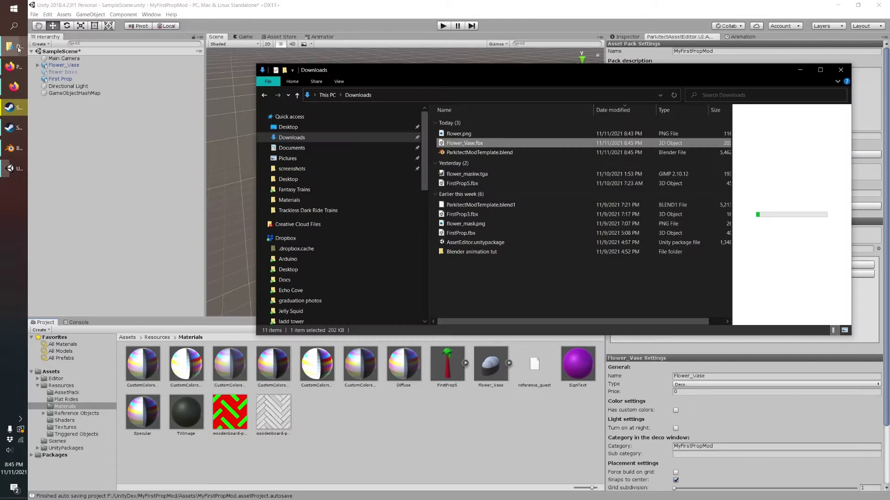
pyautogui.click(457, 134)
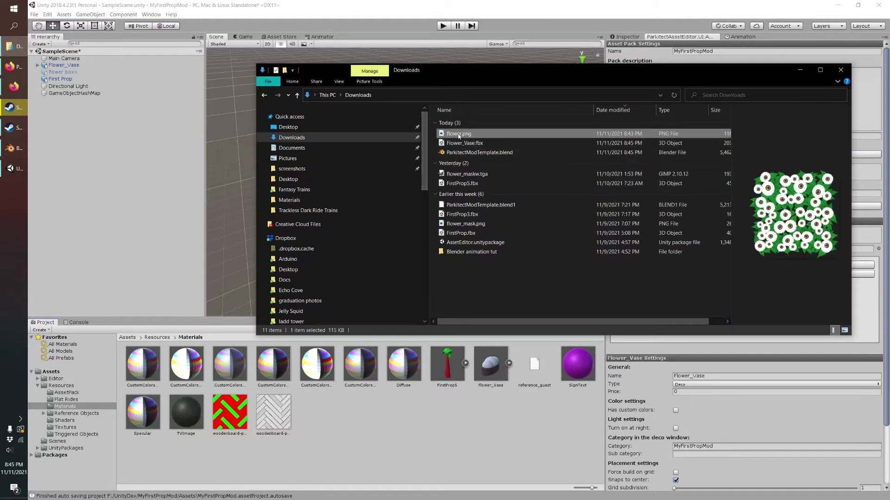
pyautogui.moveTo(459, 135); pyautogui.dragTo(447, 447)
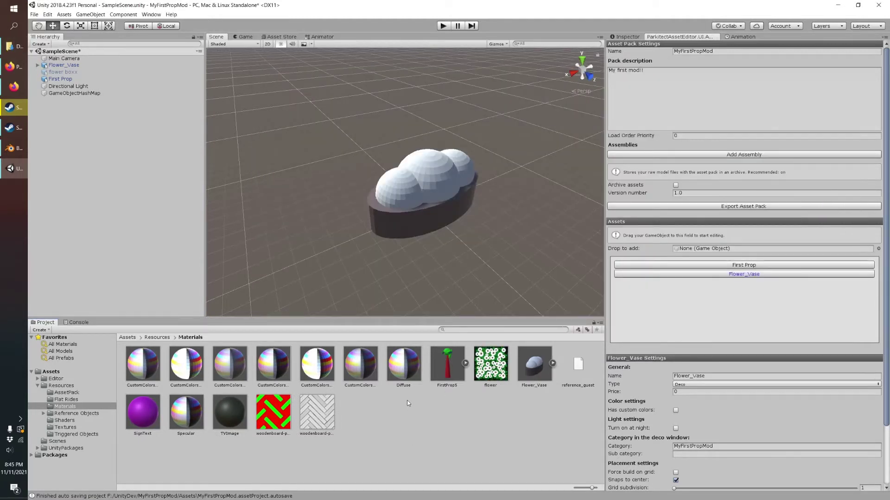
# Create a new material named Flowers in the project's Materials folder
pyautogui.click(266, 368)
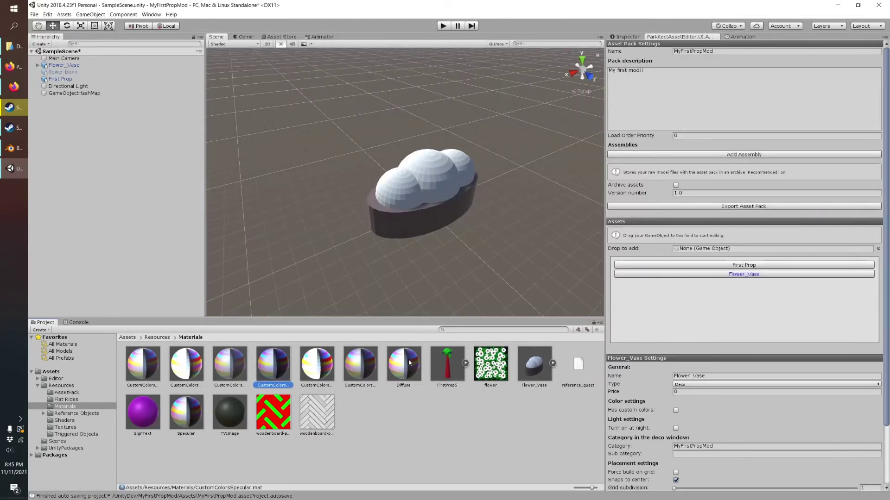
pyautogui.rightClick(416, 408)
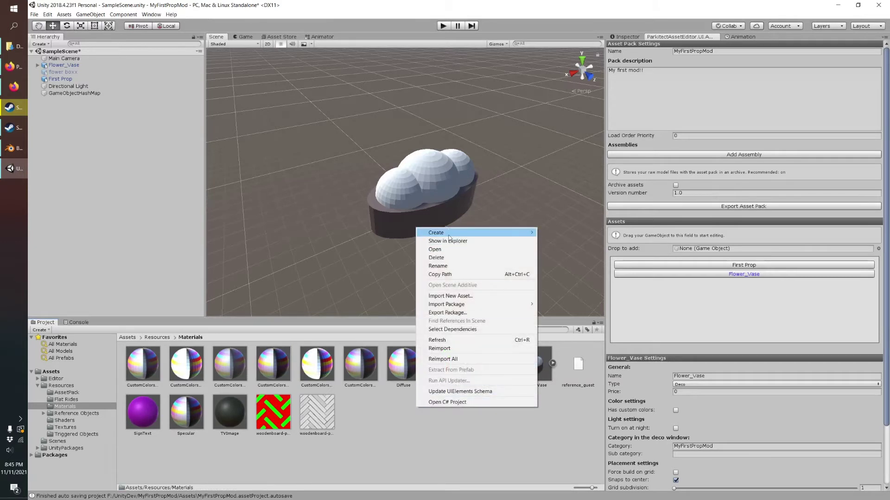
pyautogui.moveTo(449, 236)
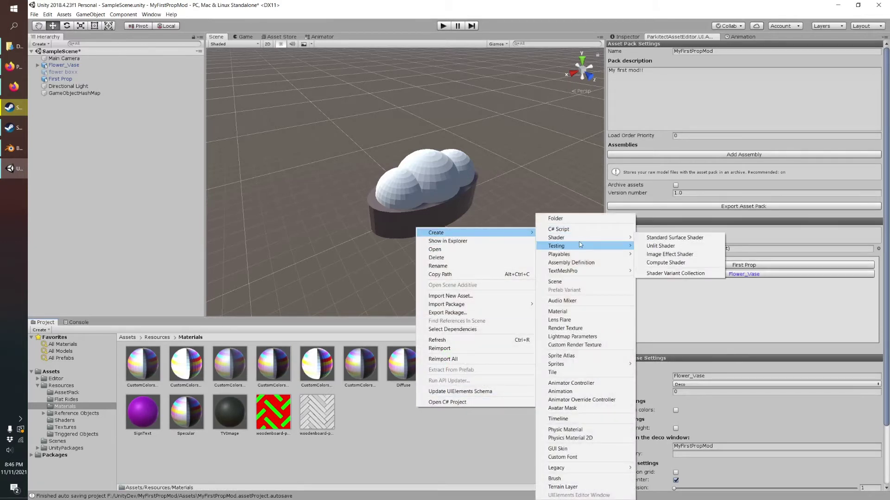
pyautogui.moveTo(584, 237)
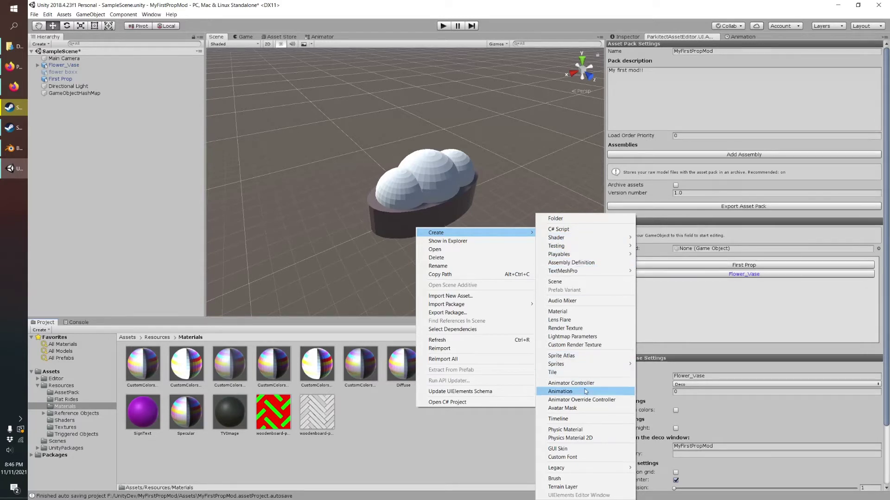
pyautogui.click(579, 311)
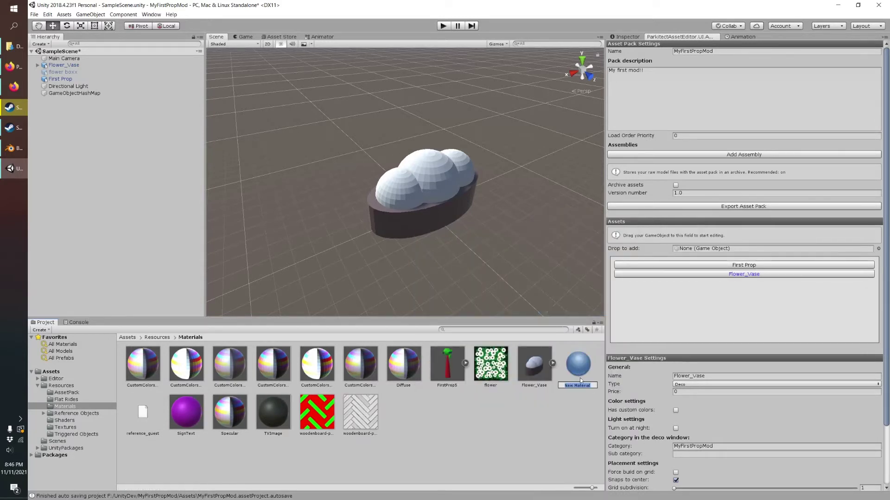
pyautogui.write('Flowers')
pyautogui.press('Return')
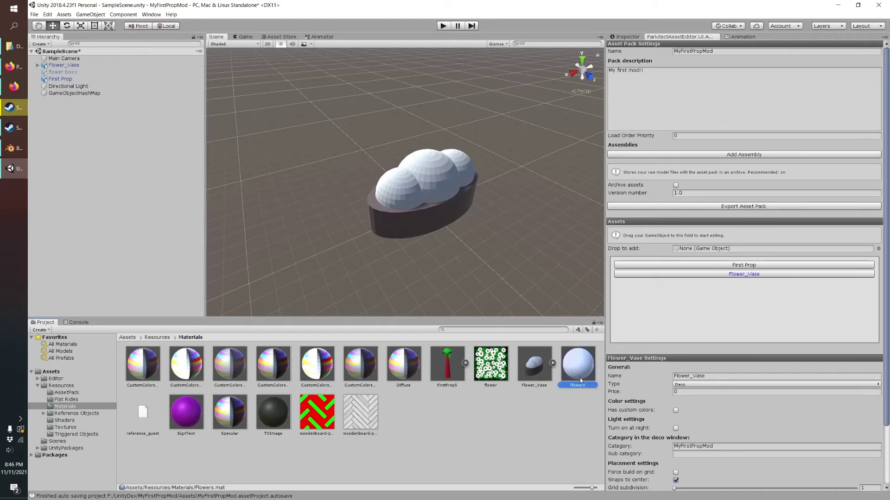
# Set the Flowers material's shader to Parkitect/CustomColorsMaskedDiffuseCutout and assign the flower texture as its albedo
pyautogui.click(628, 37)
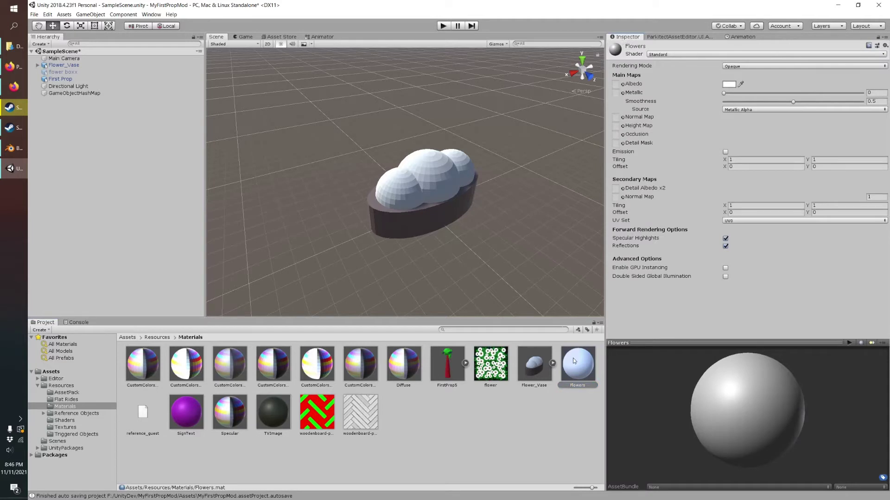
pyautogui.click(491, 365)
pyautogui.click(567, 366)
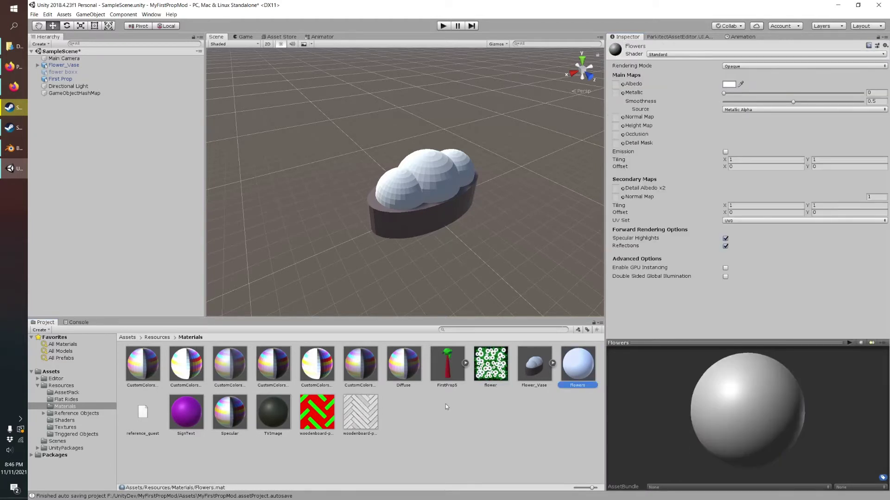
pyautogui.click(682, 54)
pyautogui.moveTo(668, 123)
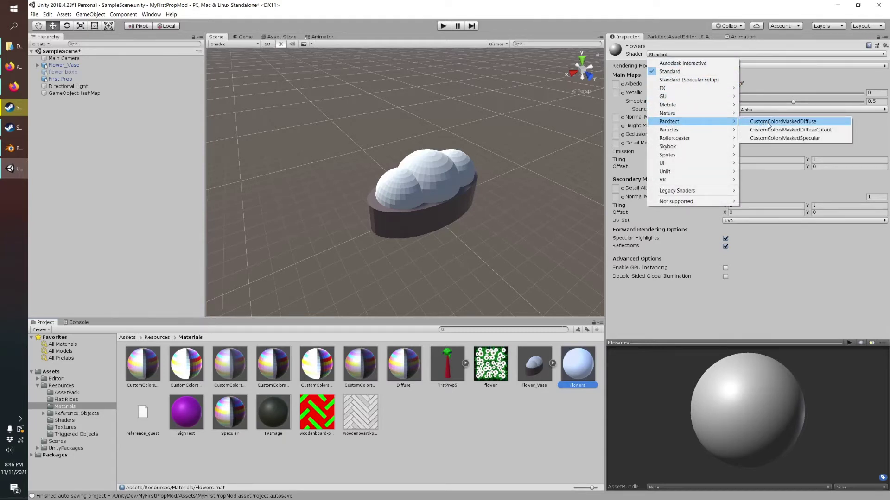
pyautogui.click(790, 131)
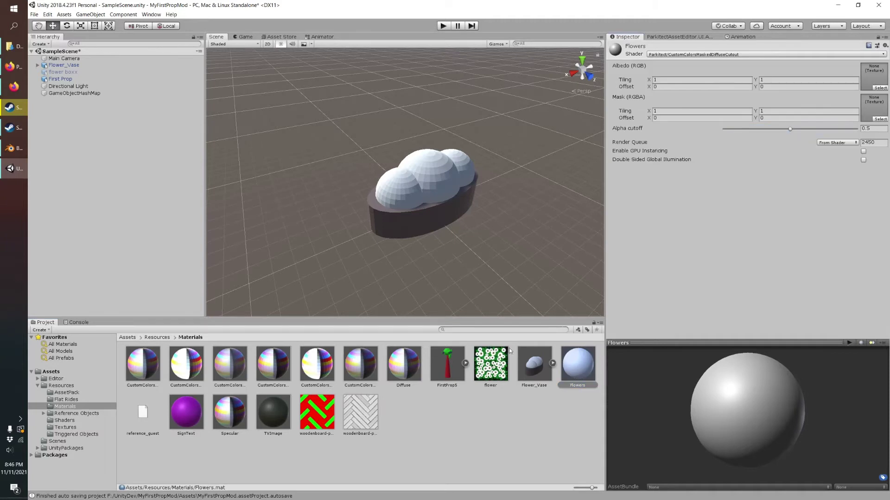
pyautogui.moveTo(490, 363); pyautogui.dragTo(873, 74)
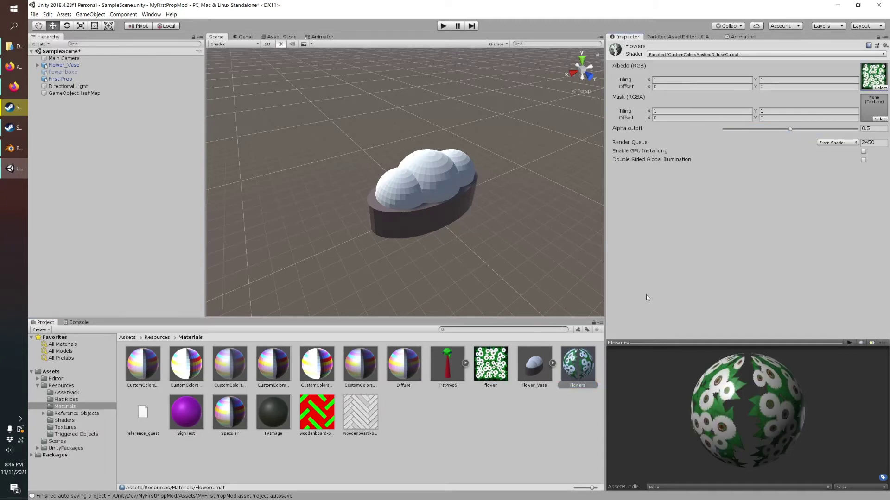
pyautogui.moveTo(806, 387); pyautogui.dragTo(667, 375)
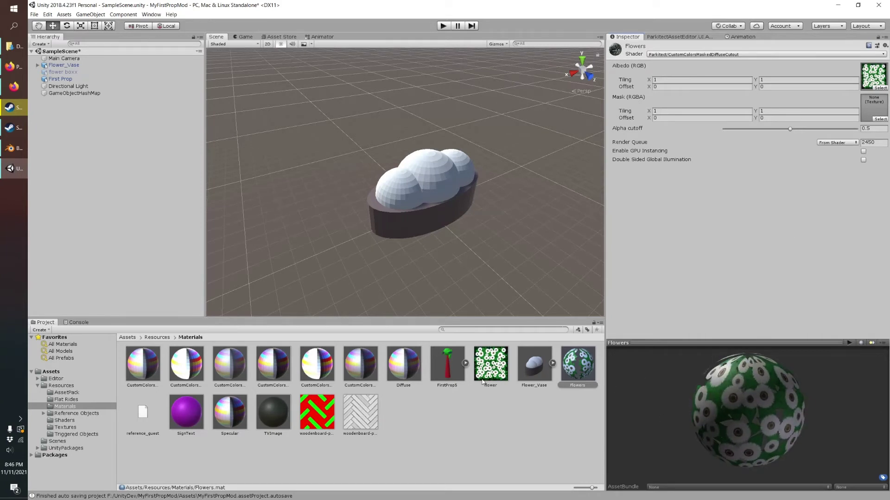
# Apply the Flowers material to all three flower spheres of the vase in the scene
pyautogui.moveTo(490, 215); pyautogui.dragTo(443, 173)
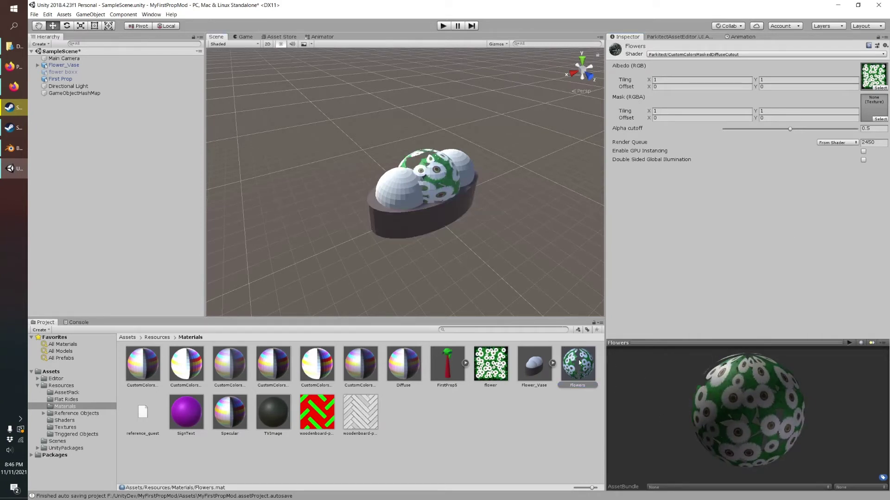
pyautogui.moveTo(579, 363); pyautogui.dragTo(397, 190)
pyautogui.moveTo(467, 134); pyautogui.dragTo(459, 157)
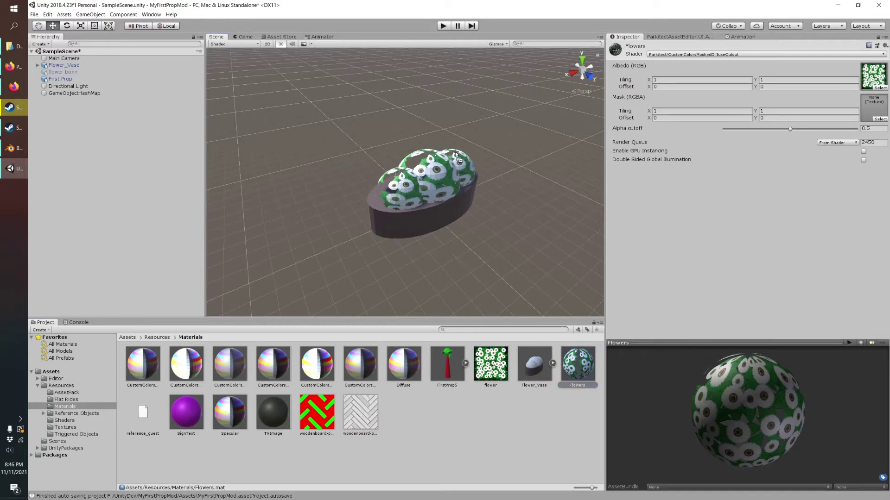
pyautogui.moveTo(452, 241); pyautogui.dragTo(401, 241, button='right')
pyautogui.moveTo(492, 217); pyautogui.dragTo(510, 264, button='middle')
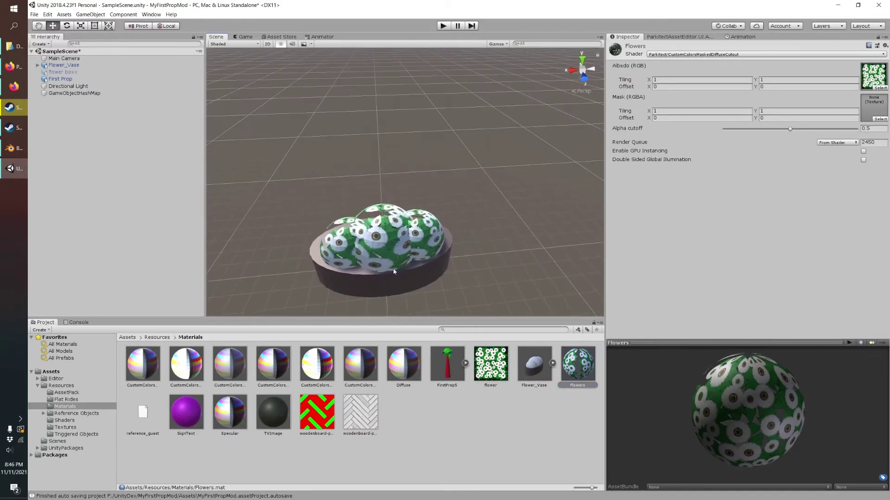
pyautogui.moveTo(393, 271); pyautogui.dragTo(386, 270, button='right')
pyautogui.moveTo(371, 263); pyautogui.dragTo(409, 266, button='middle')
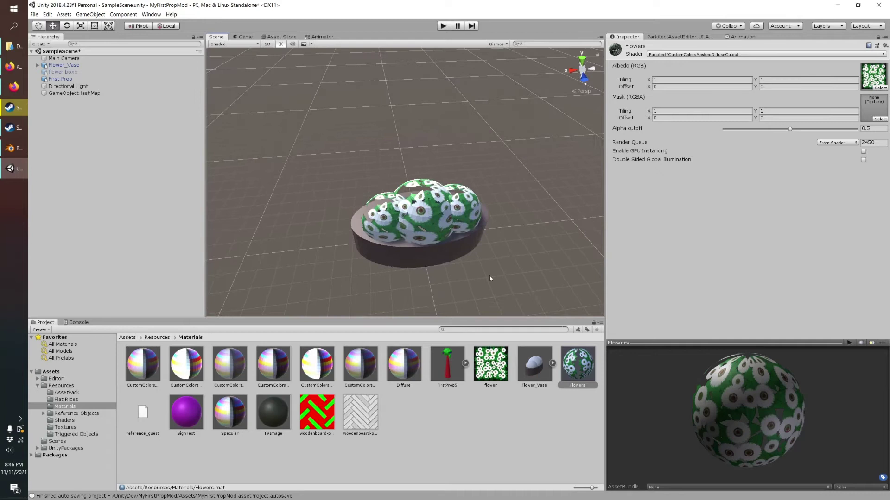
pyautogui.moveTo(441, 261); pyautogui.dragTo(455, 261, button='middle')
pyautogui.moveTo(455, 262)
pyautogui.mouseDown(button='right')
pyautogui.moveTo(469, 247)
pyautogui.moveTo(467, 254)
pyautogui.mouseUp(button='right')
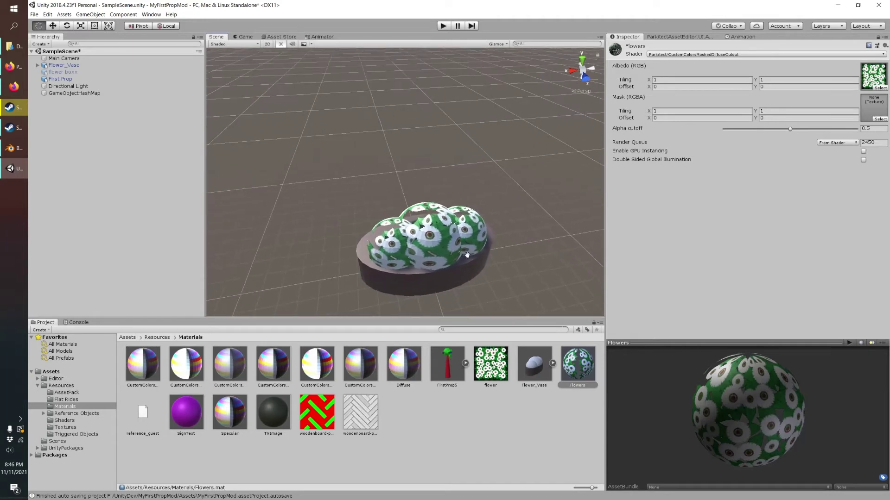
pyautogui.moveTo(467, 254); pyautogui.dragTo(465, 244, button='middle')
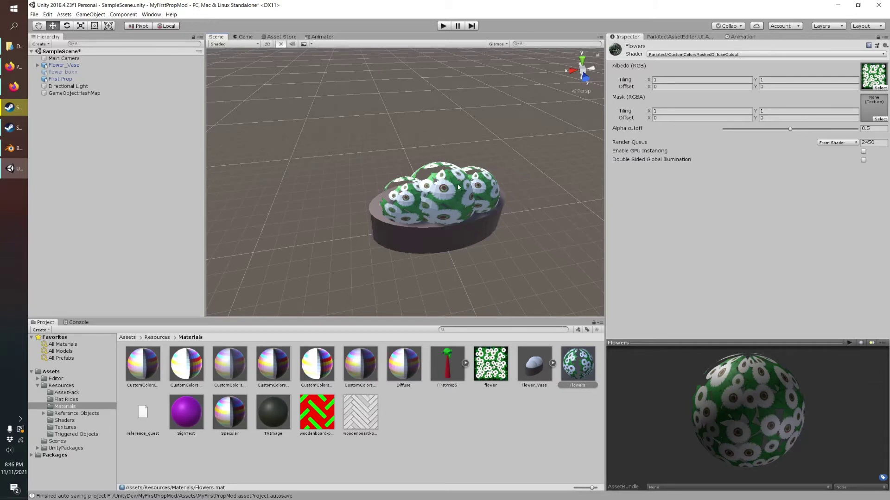
# Show the project's Materials folder in File Explorer and open its flower.png in GIMP
pyautogui.click(453, 410)
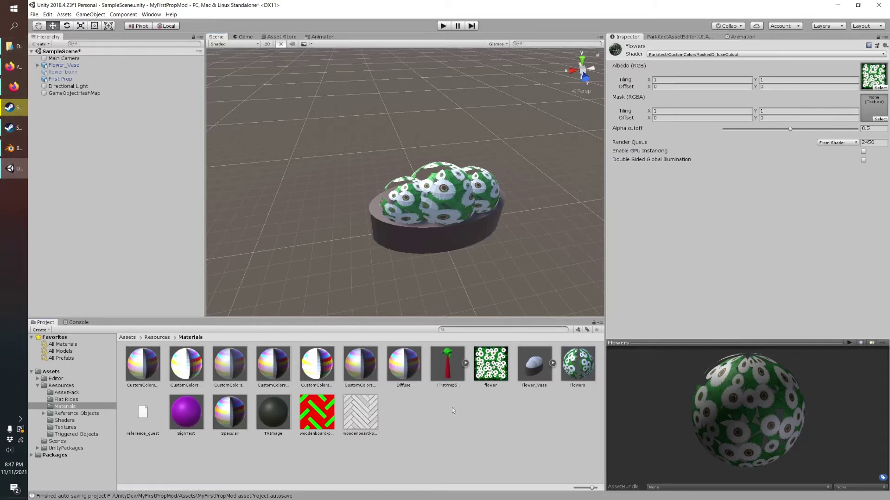
pyautogui.rightClick(452, 407)
pyautogui.click(490, 248)
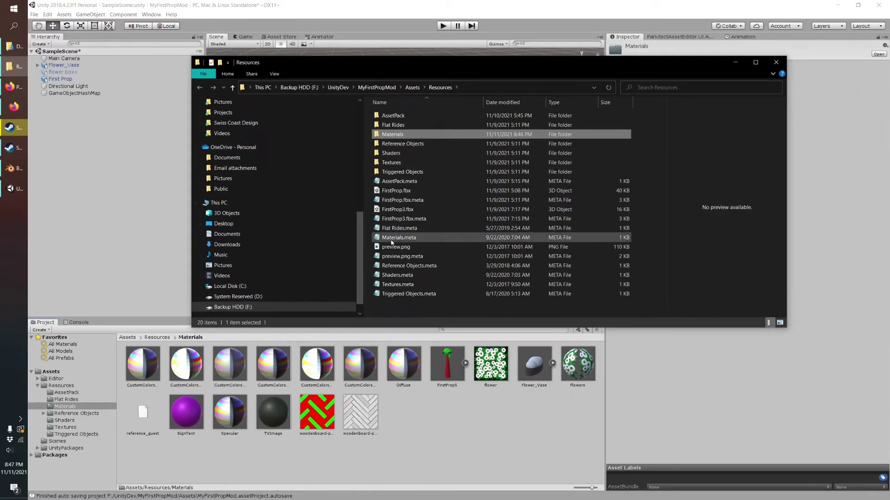
pyautogui.doubleClick(394, 135)
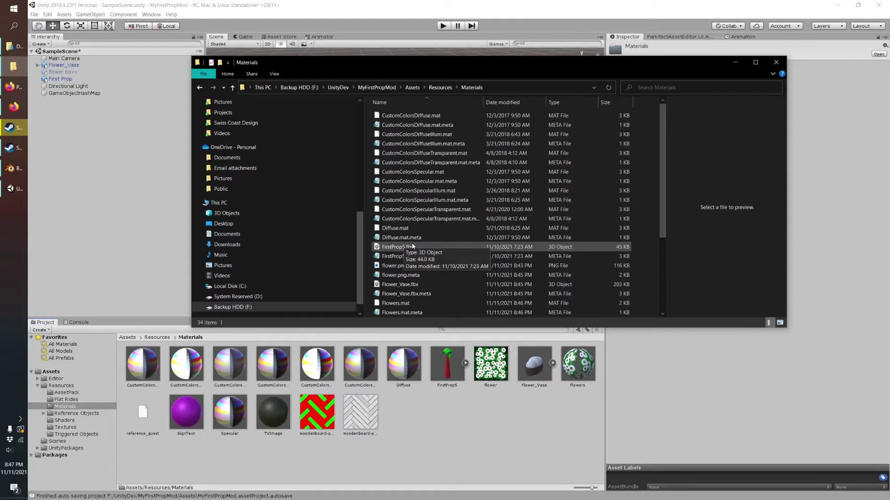
pyautogui.click(394, 266)
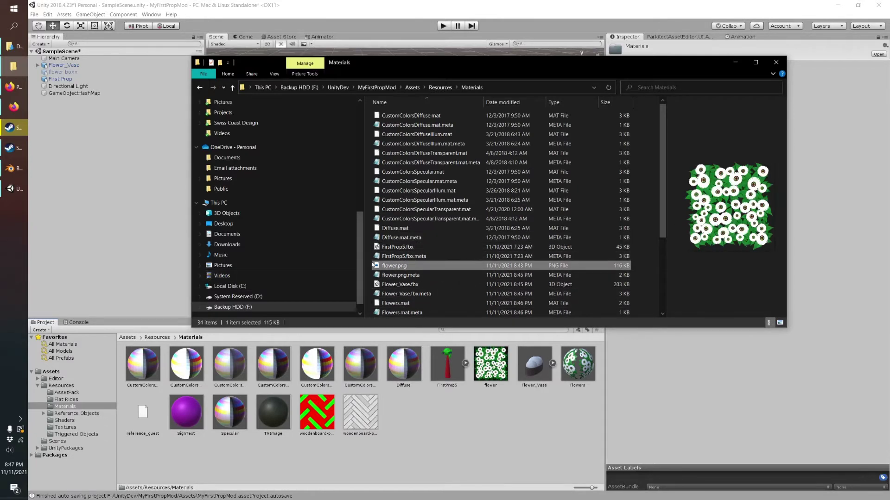
pyautogui.rightClick(398, 271)
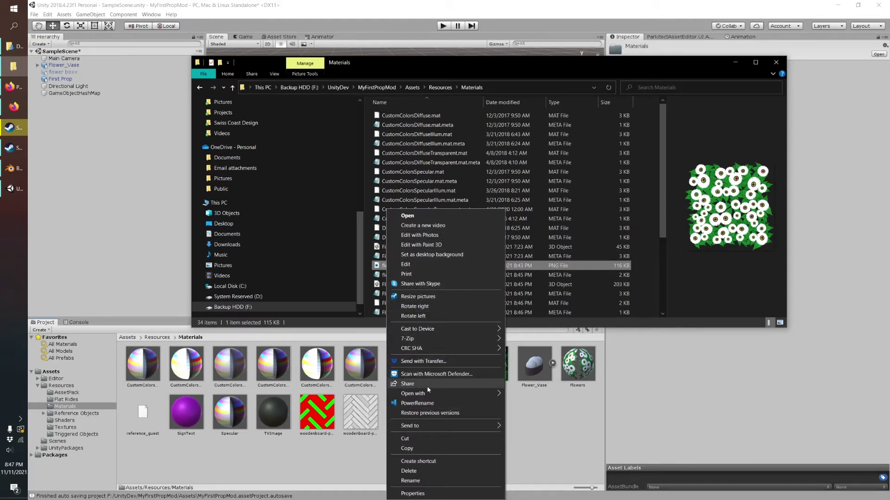
pyautogui.moveTo(428, 394)
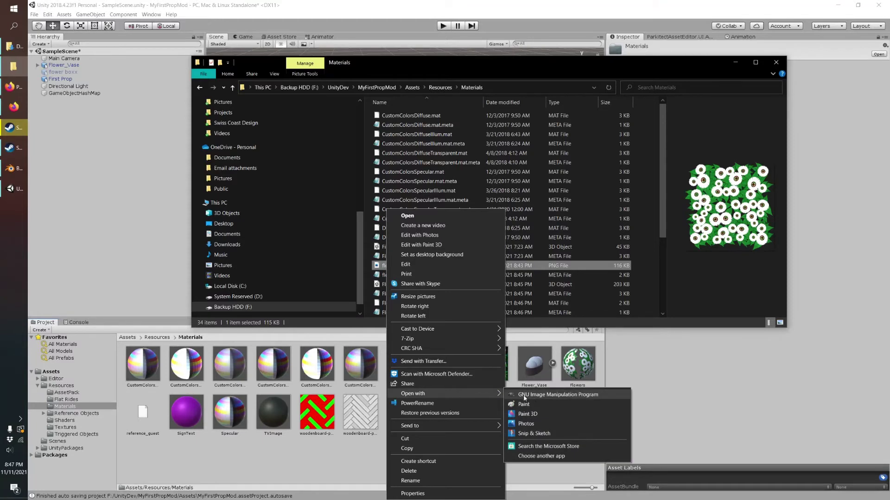
pyautogui.click(524, 396)
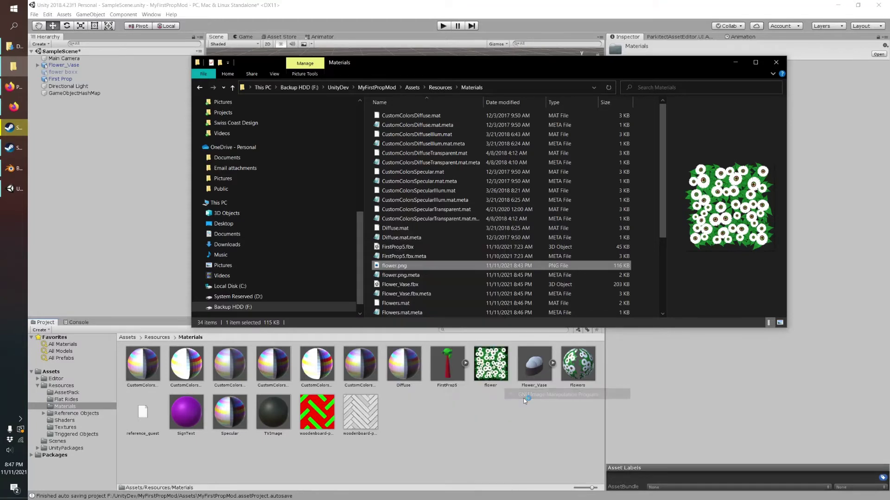
pyautogui.click(741, 68)
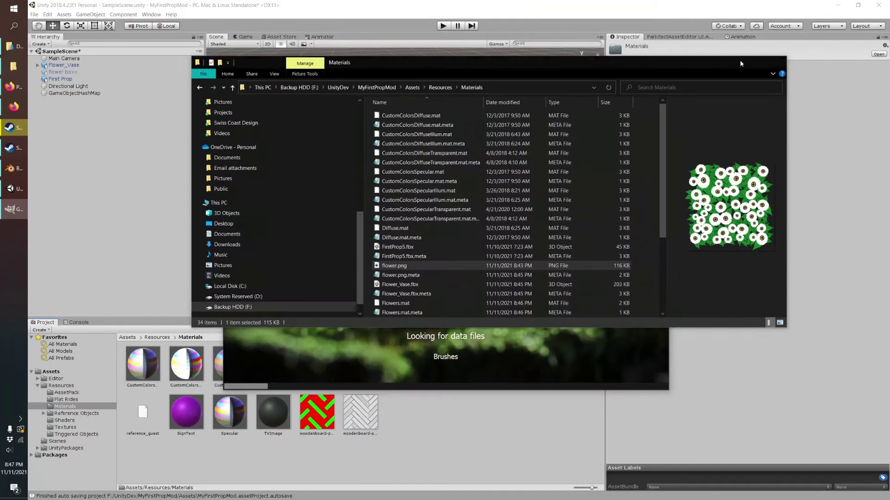
pyautogui.click(738, 61)
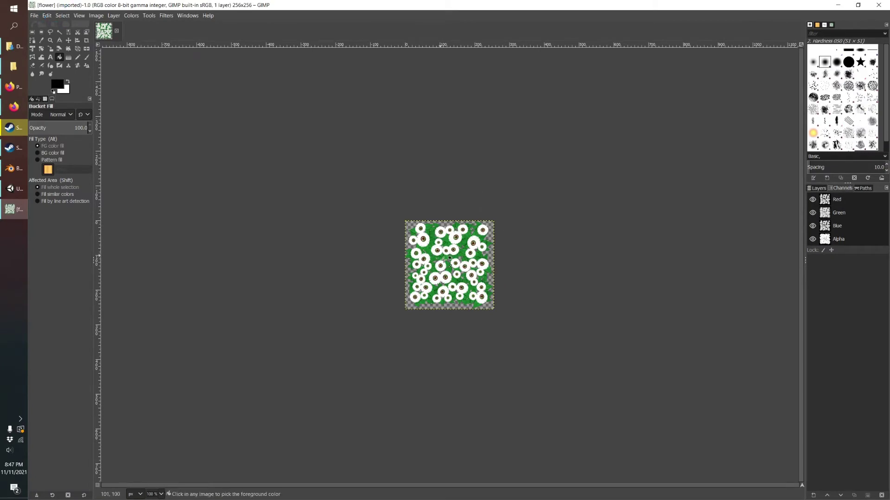
# Save the flower image as flower_mask.xcf in the project's Materials folder
pyautogui.keyDown('ctrl'); pyautogui.scroll(3, 468, 262); pyautogui.keyUp('ctrl')
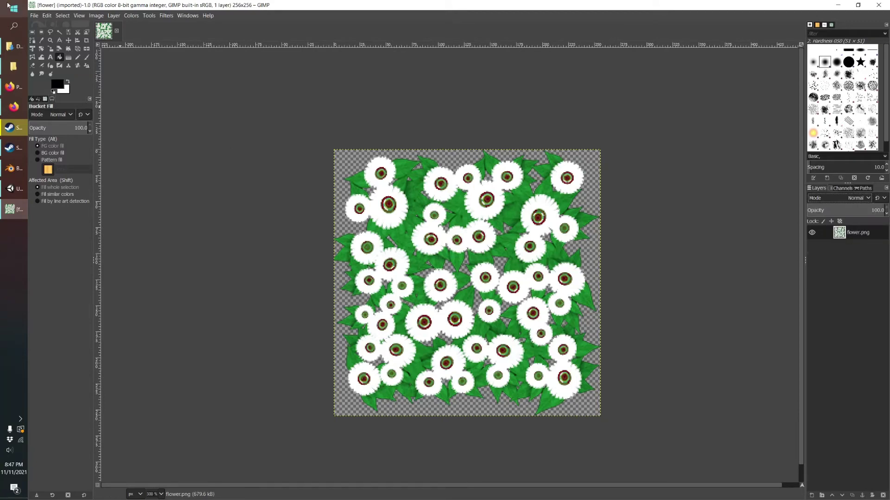
pyautogui.click(33, 17)
pyautogui.click(59, 100)
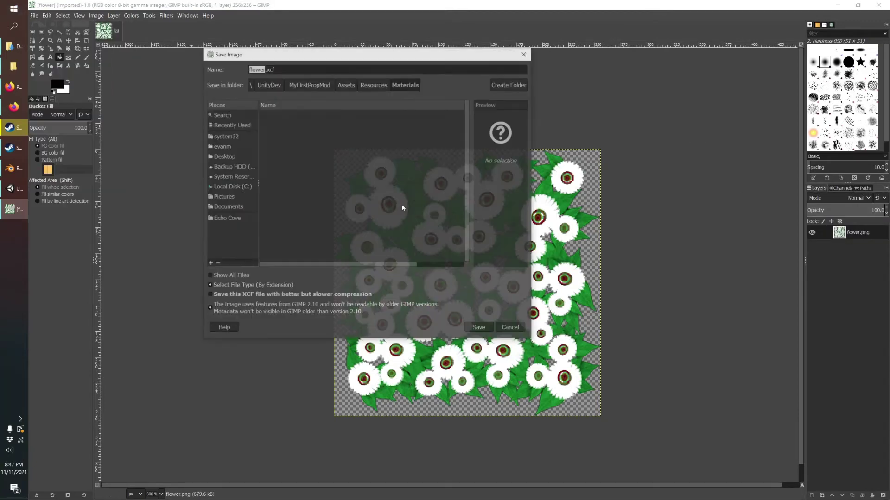
pyautogui.click(266, 72)
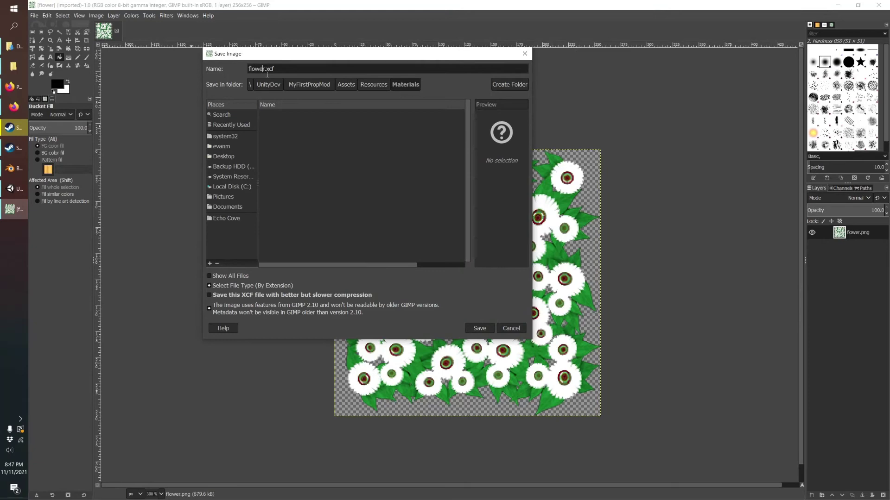
pyautogui.write('_mask')
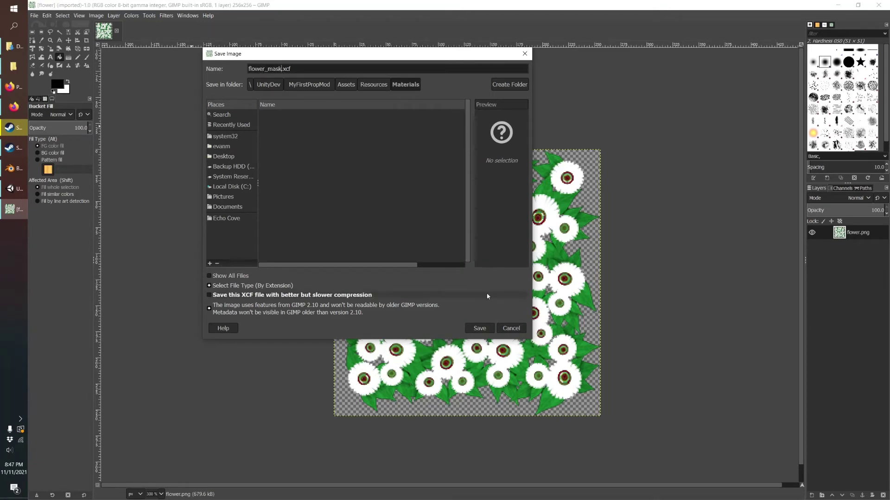
pyautogui.click(470, 328)
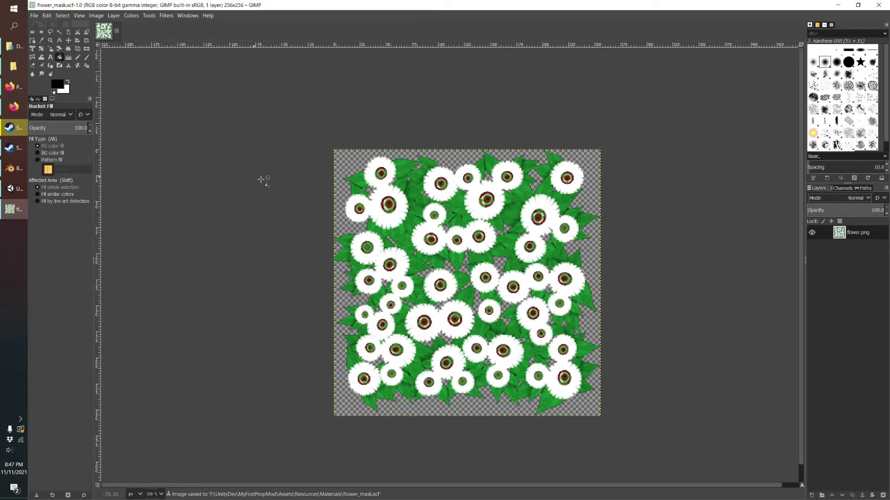
# Consult the mask texture example under Textured custom coloring on the Parkitect wiki in Firefox, and return to GIMP
pyautogui.click(7, 91)
pyautogui.click(11, 108)
pyautogui.scroll(-2, 263, 186)
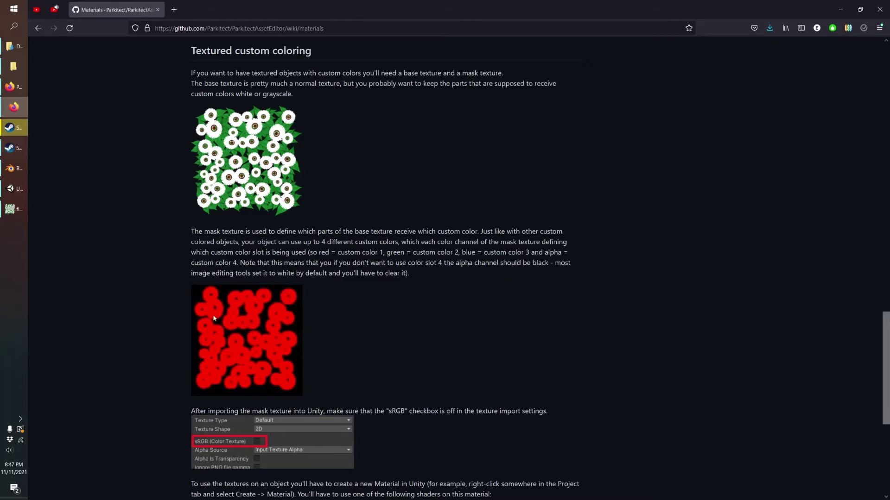
pyautogui.hotkey('alt', 'Tab')
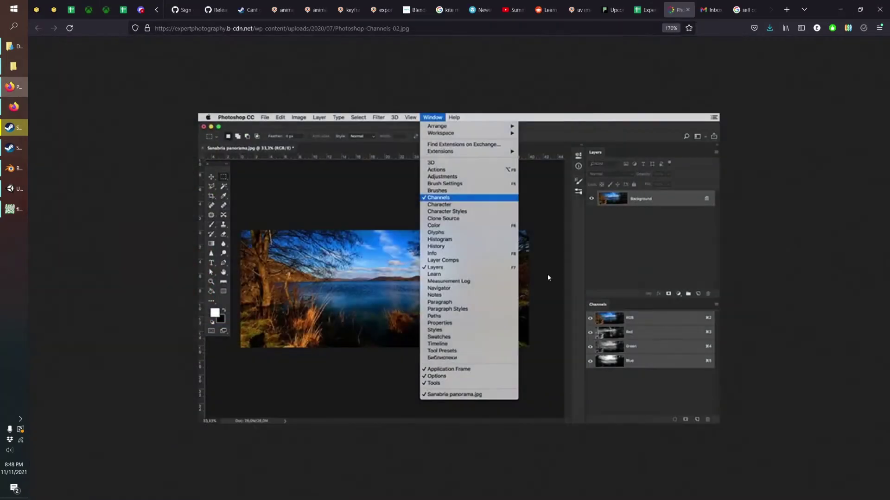
pyautogui.click(840, 9)
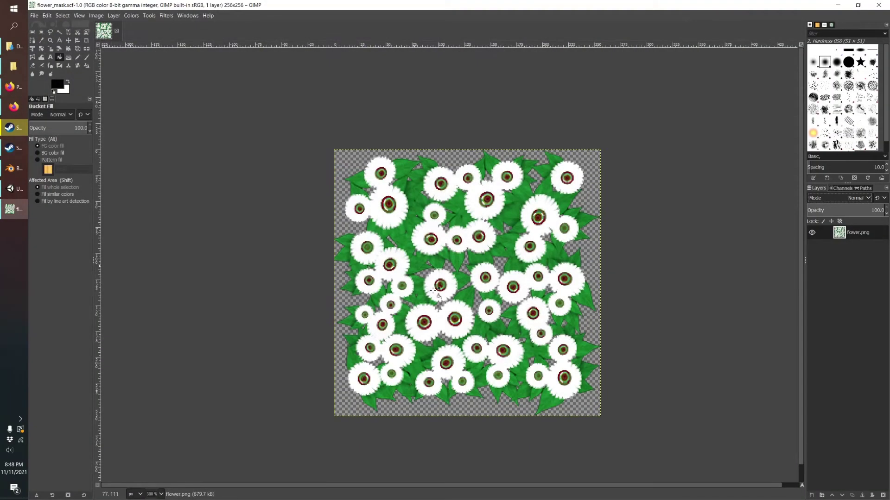
# Select all the white flower petals by color and add a new 256 × 256 px transparent layer above flower.png
pyautogui.click(63, 15)
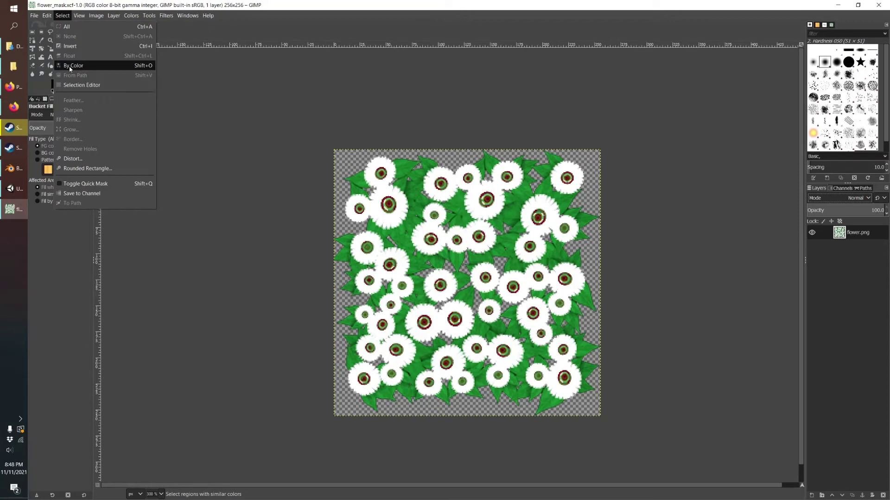
pyautogui.click(72, 65)
pyautogui.click(382, 204)
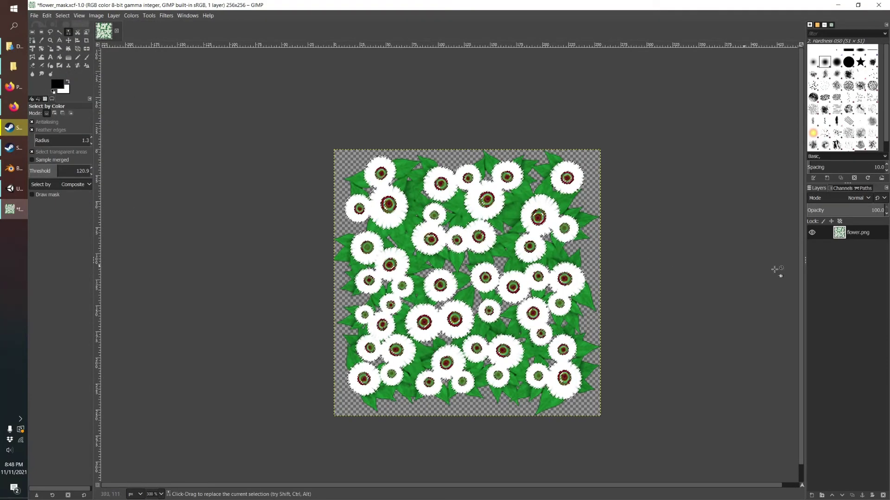
pyautogui.click(811, 495)
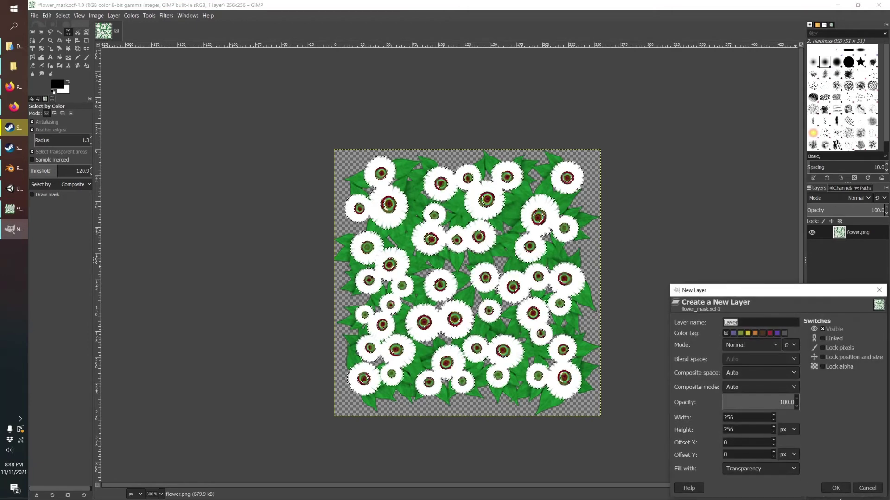
pyautogui.click(827, 489)
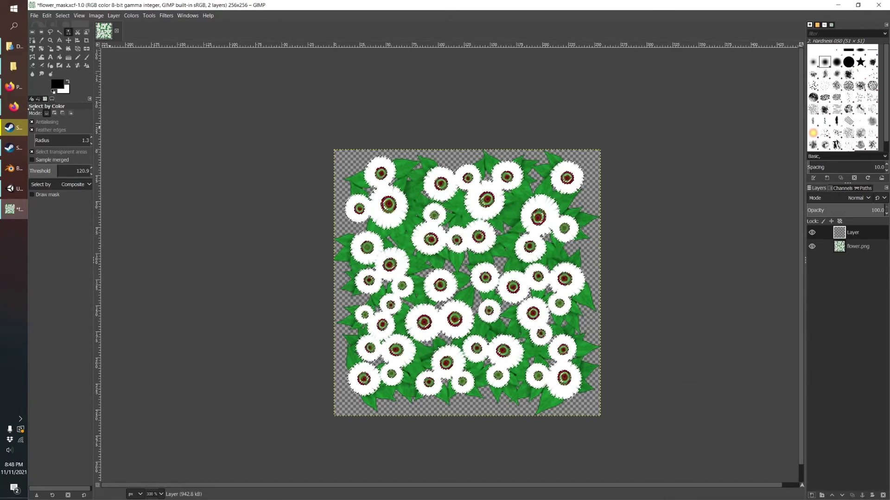
# Set the foreground color to pure red (ff0000) and bucket-fill the selected petals on the new layer
pyautogui.click(61, 84)
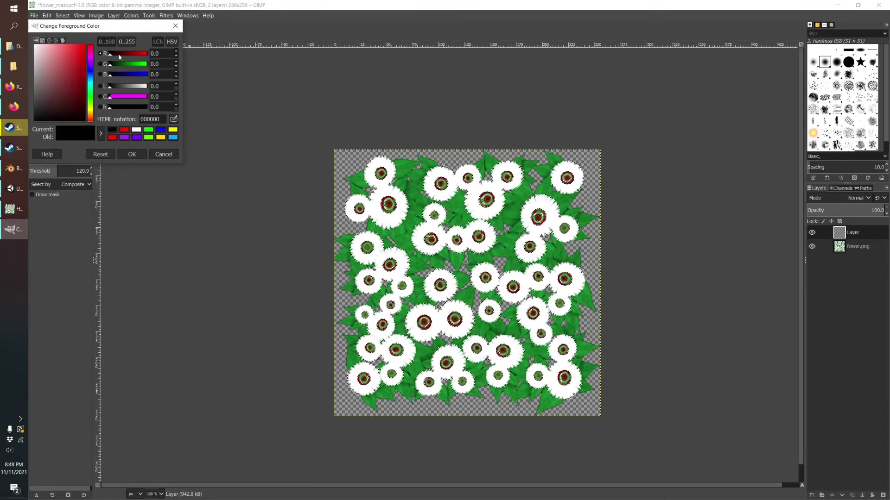
pyautogui.moveTo(114, 54); pyautogui.dragTo(163, 52)
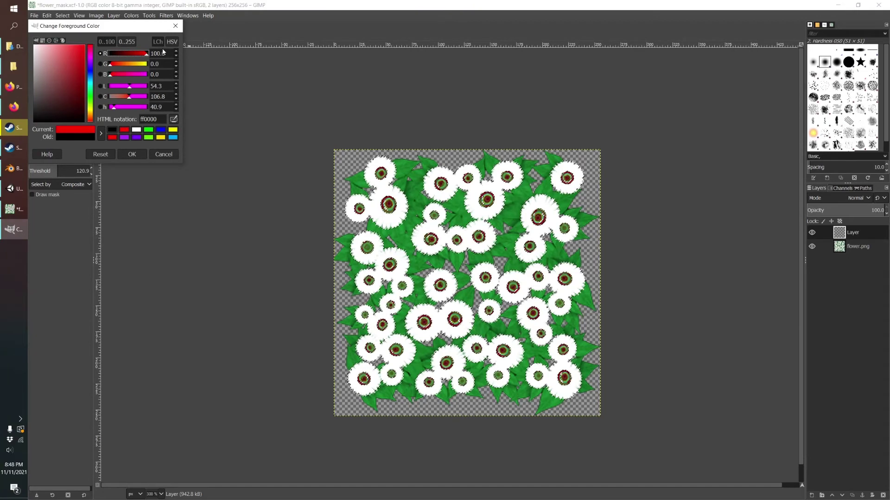
pyautogui.click(133, 156)
pyautogui.click(59, 57)
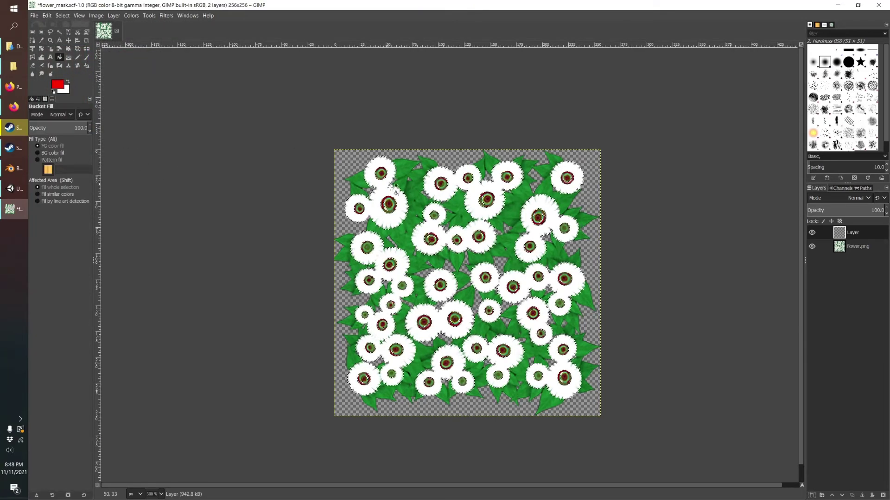
pyautogui.click(393, 188)
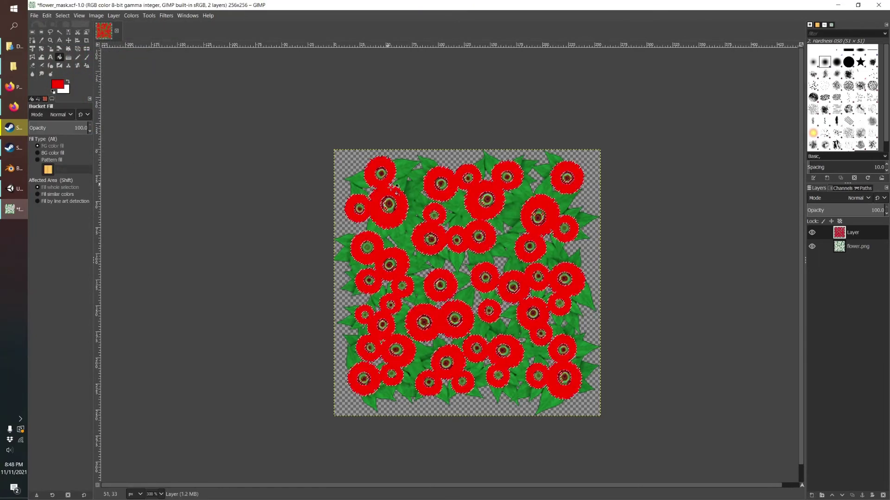
# Delete the original flower.png layer and clear the petal selection
pyautogui.rightClick(853, 249)
pyautogui.click(794, 121)
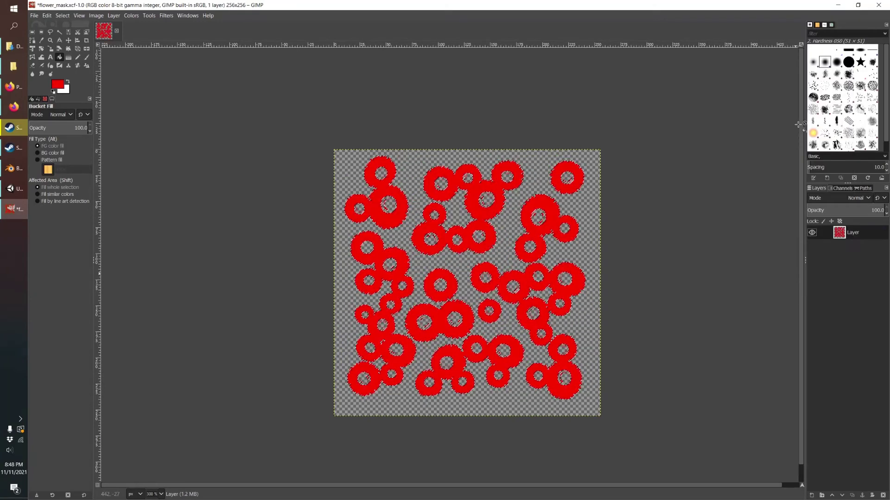
pyautogui.click(62, 15)
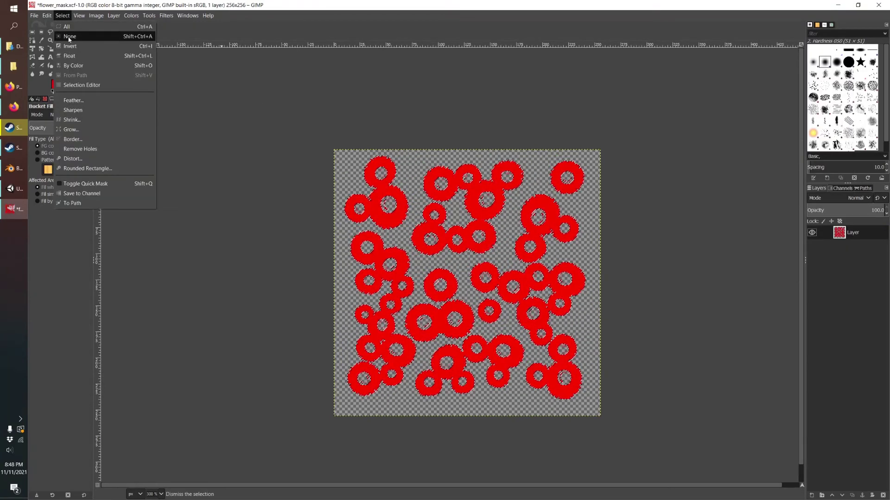
pyautogui.click(68, 37)
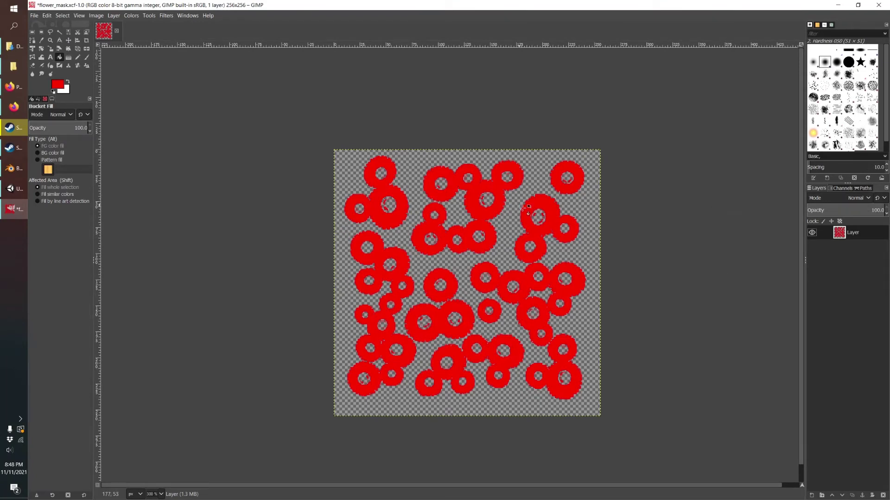
# Examine the image's Red, Green, Blue and Alpha channels by isolating their visibility
pyautogui.click(837, 189)
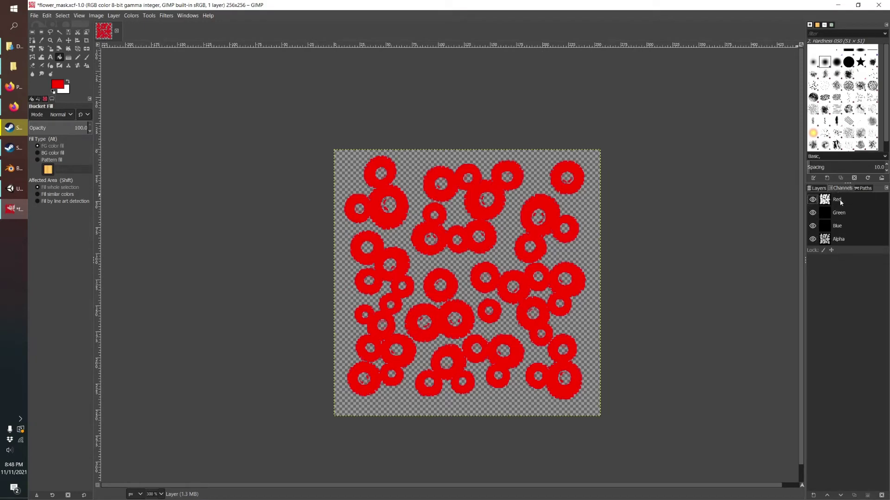
pyautogui.click(840, 202)
pyautogui.click(813, 200)
pyautogui.click(812, 212)
pyautogui.click(812, 225)
pyautogui.click(812, 238)
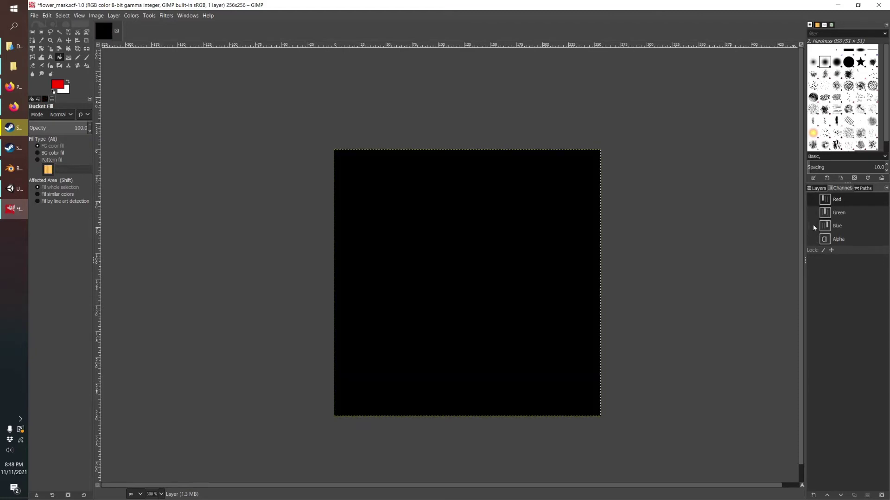
pyautogui.click(813, 200)
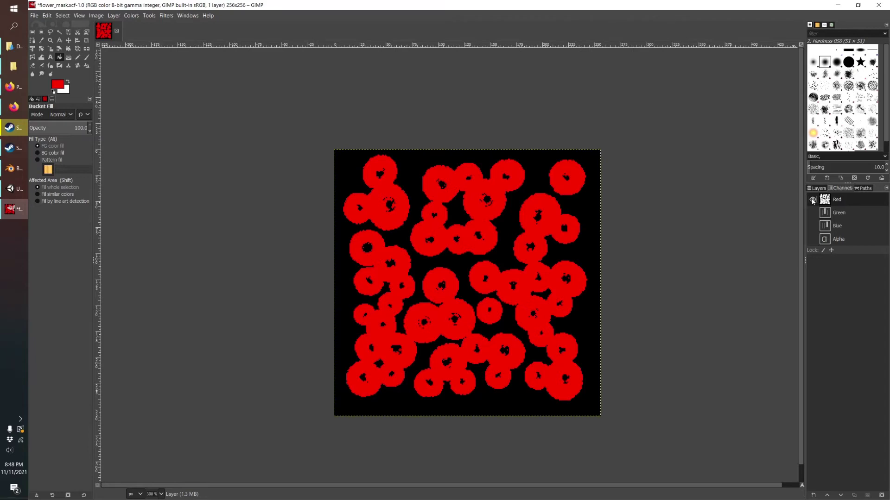
pyautogui.click(812, 200)
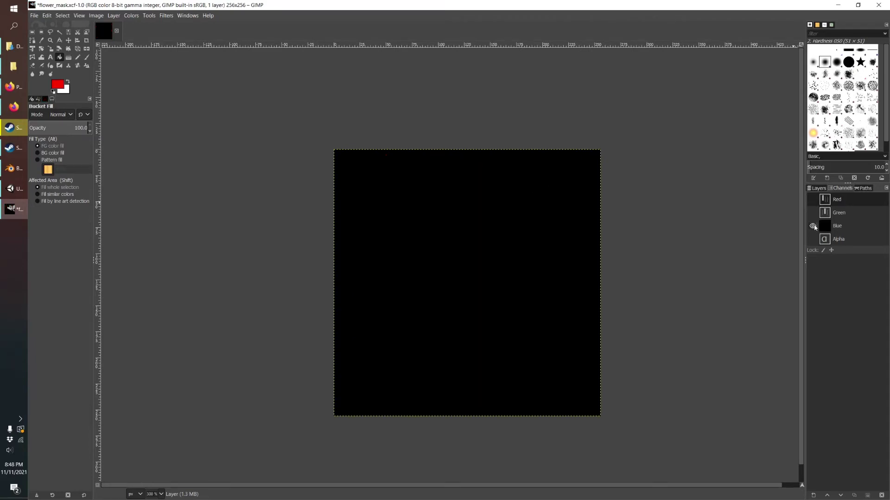
pyautogui.click(813, 239)
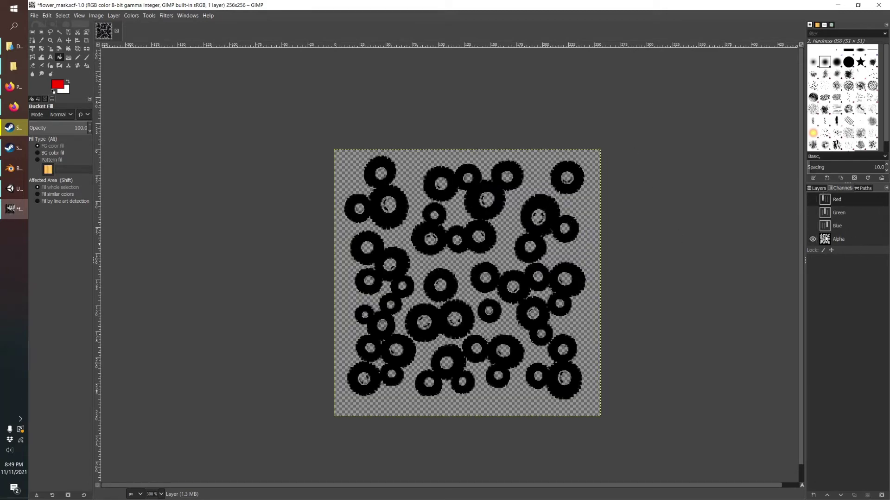
# Add a mask to the red petal layer, initialized by transferring the layer's alpha channel
pyautogui.click(817, 189)
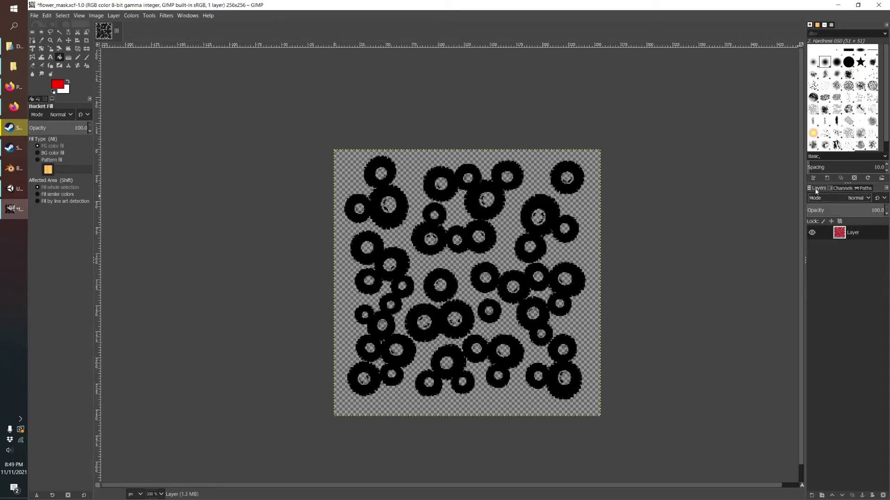
pyautogui.rightClick(840, 235)
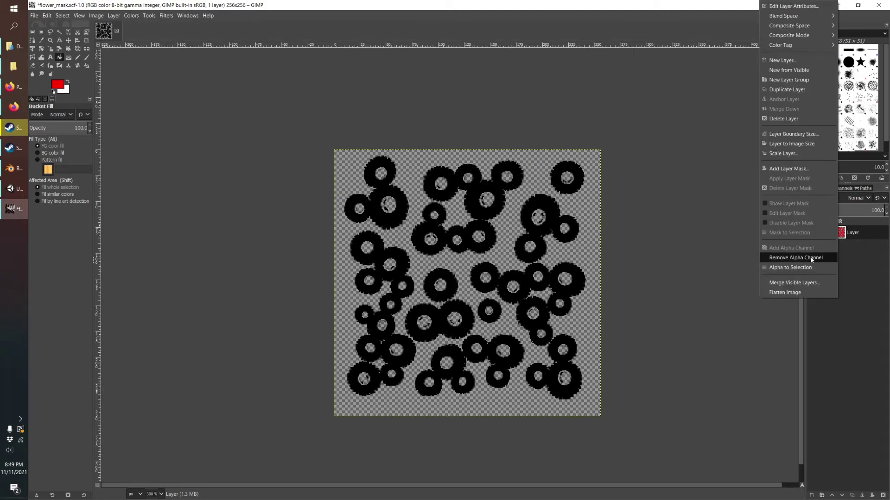
pyautogui.click(782, 170)
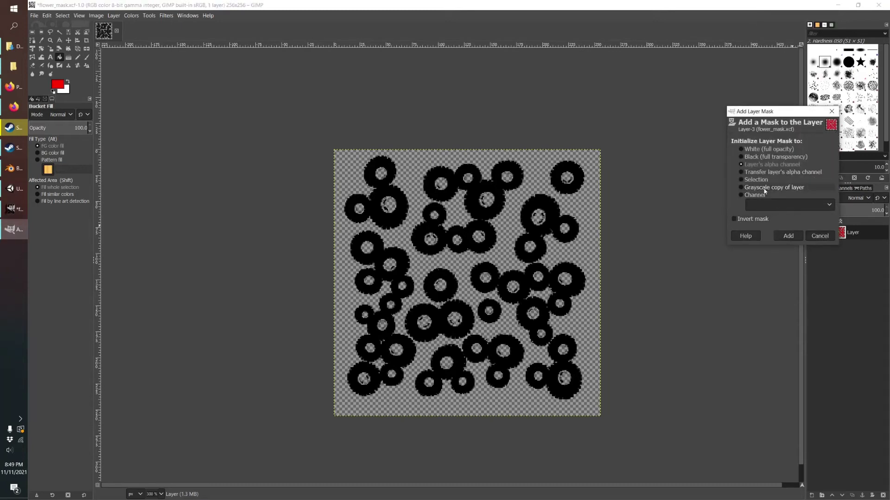
pyautogui.click(762, 172)
pyautogui.click(788, 236)
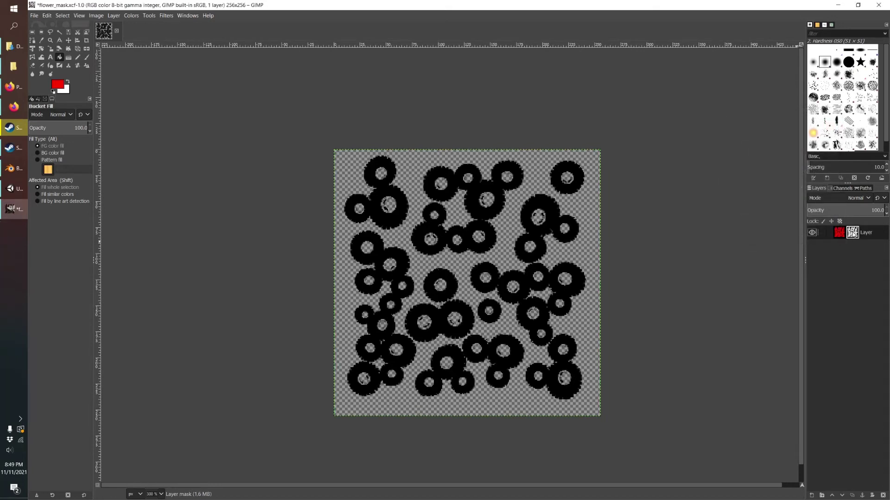
# Fill the layer mask entirely with black, and return from the mask view to the layer itself
pyautogui.rightClick(852, 233)
pyautogui.click(790, 203)
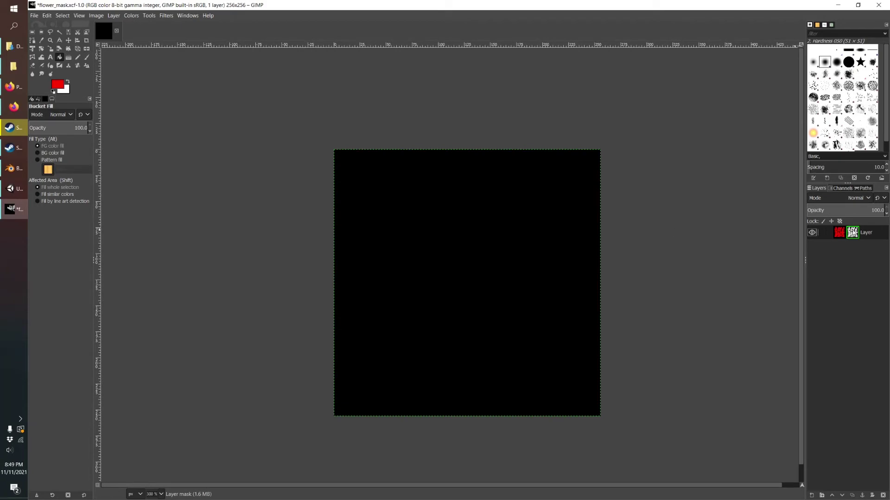
pyautogui.rightClick(852, 233)
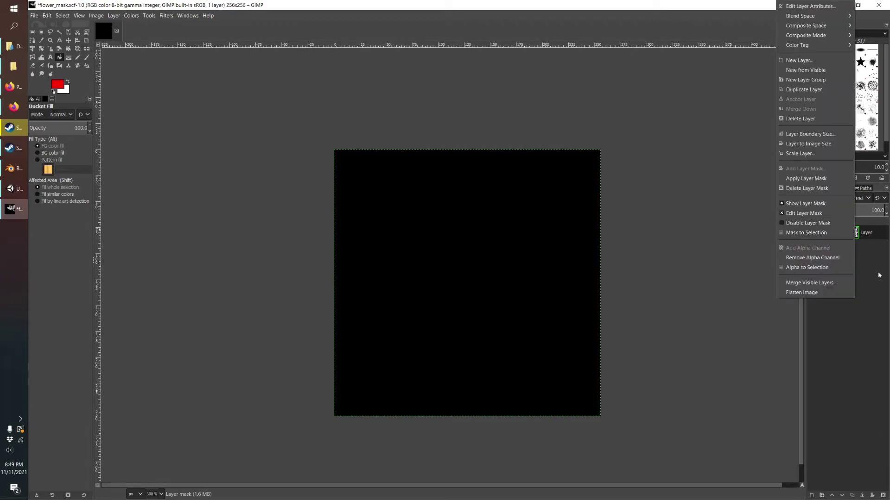
pyautogui.click(812, 214)
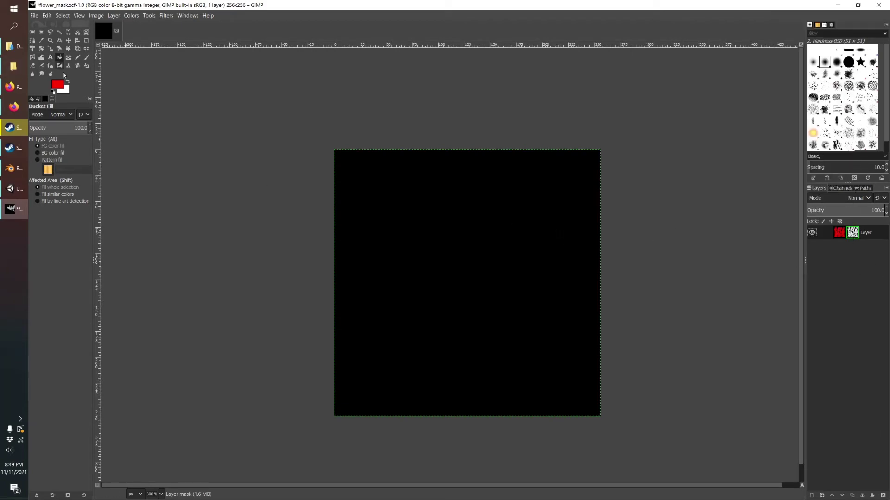
pyautogui.click(53, 92)
pyautogui.rightClick(853, 236)
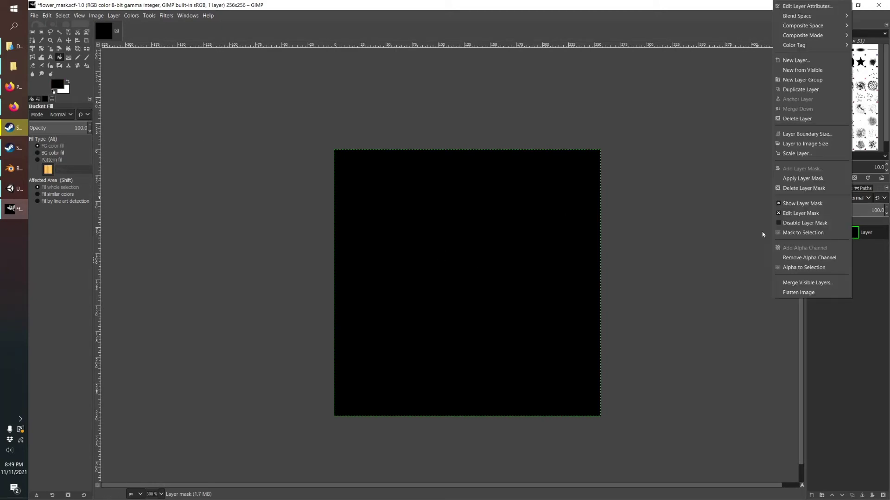
pyautogui.click(799, 213)
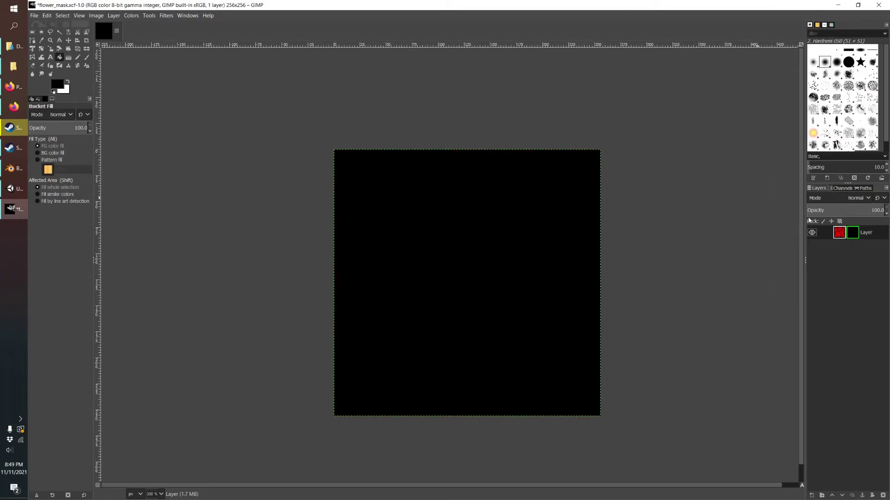
pyautogui.rightClick(839, 234)
pyautogui.click(832, 203)
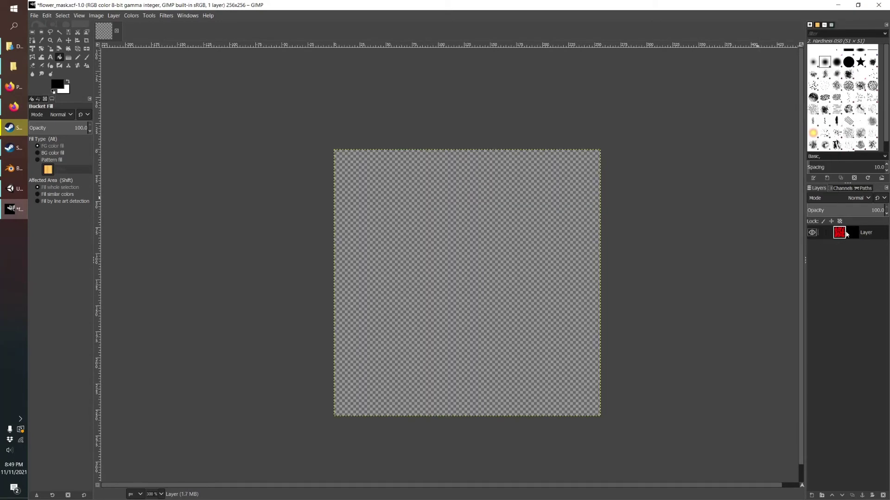
# Make the Red, Green, Blue and Alpha channels all visible again
pyautogui.click(835, 186)
pyautogui.click(812, 212)
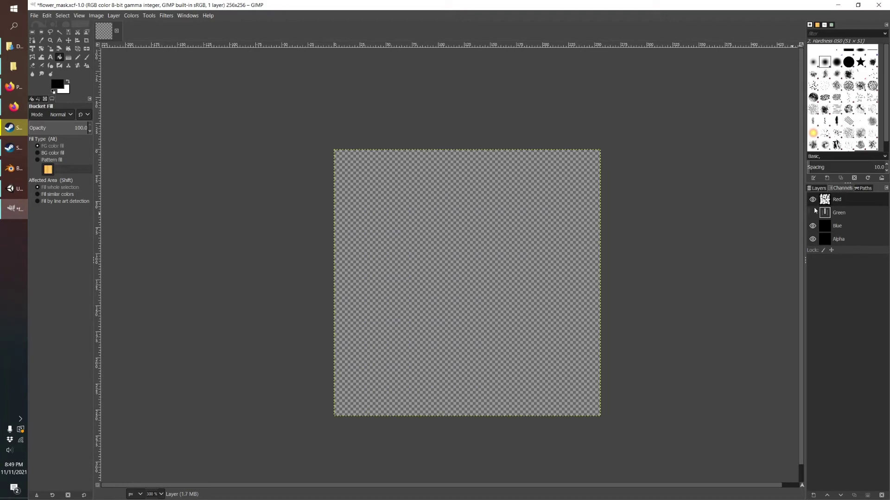
pyautogui.click(818, 188)
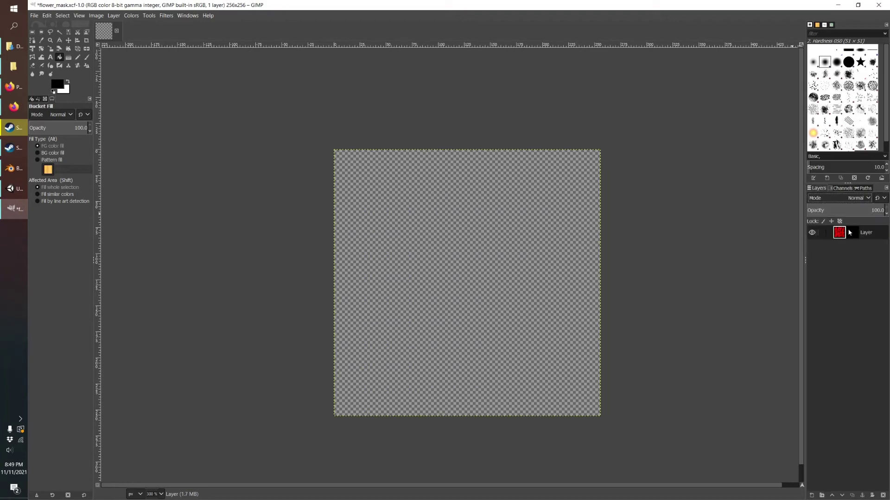
# Check the red petals with the layer mask temporarily disabled, re-enable the mask and review the color channels
pyautogui.rightClick(855, 233)
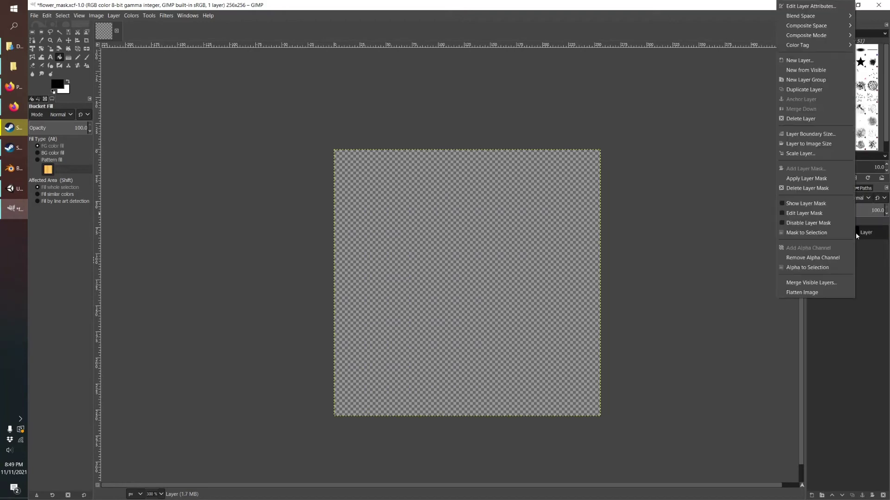
pyautogui.click(832, 221)
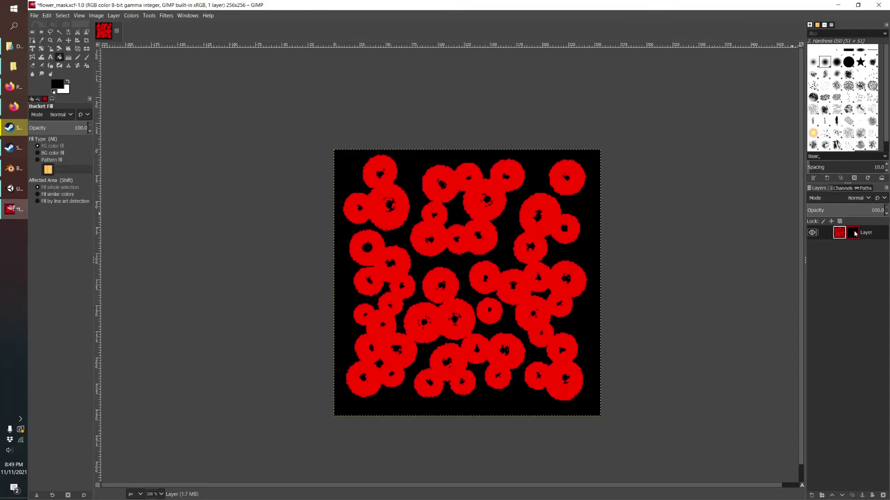
pyautogui.rightClick(852, 233)
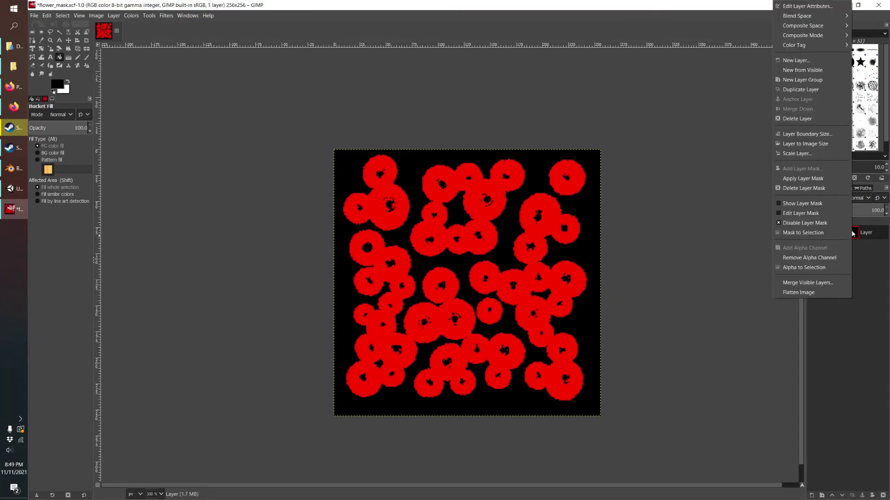
pyautogui.click(804, 223)
pyautogui.click(838, 188)
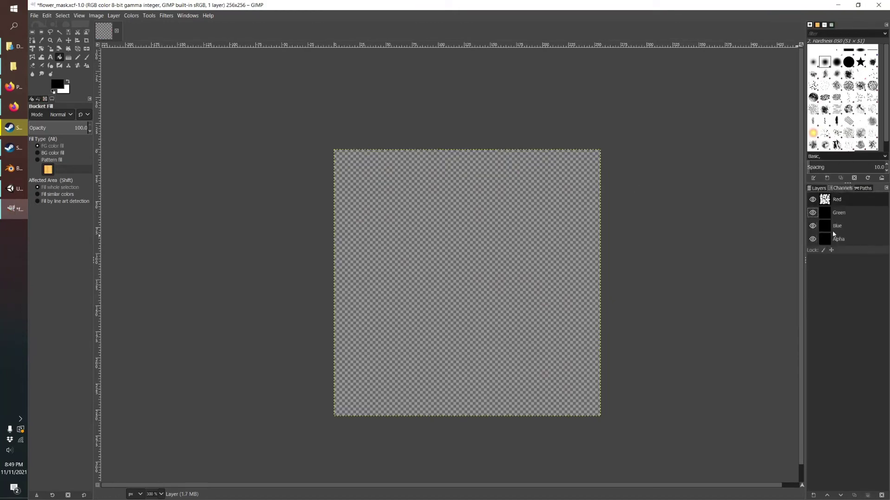
pyautogui.click(819, 190)
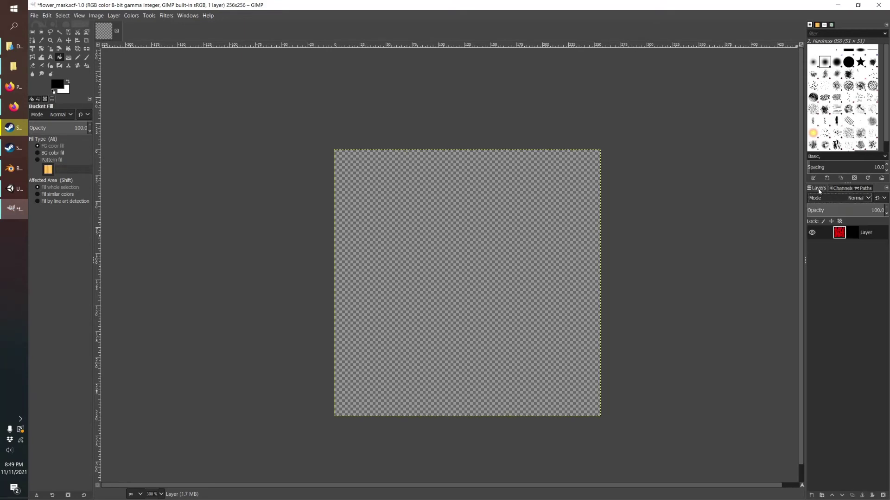
# Export the red petal mask image as flower_mask.png into the project's Materials folder with the default PNG options
pyautogui.click(34, 16)
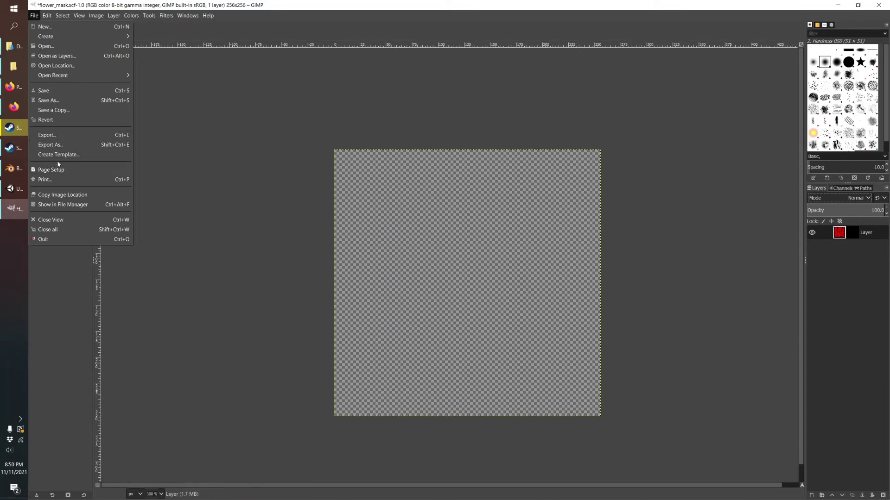
pyautogui.click(58, 145)
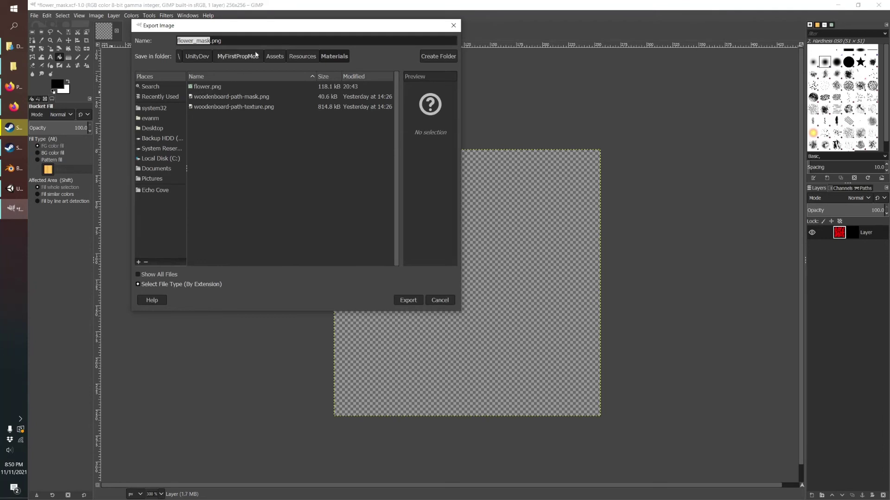
pyautogui.click(408, 300)
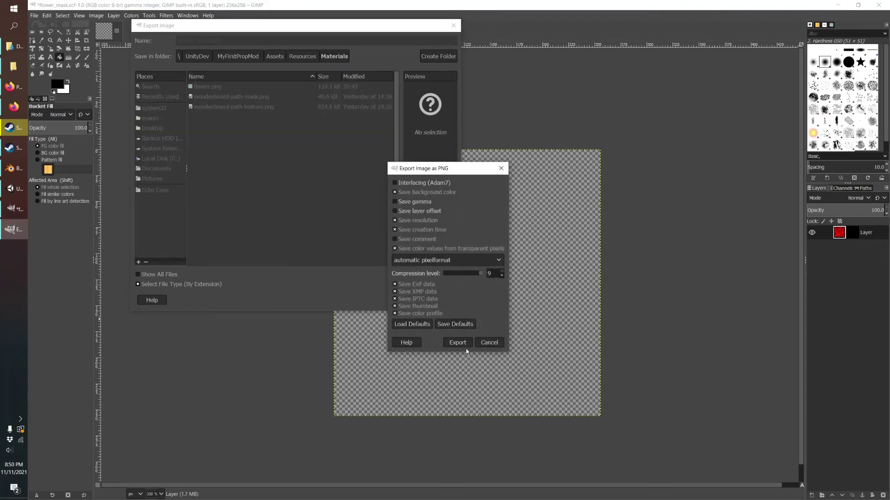
pyautogui.click(462, 342)
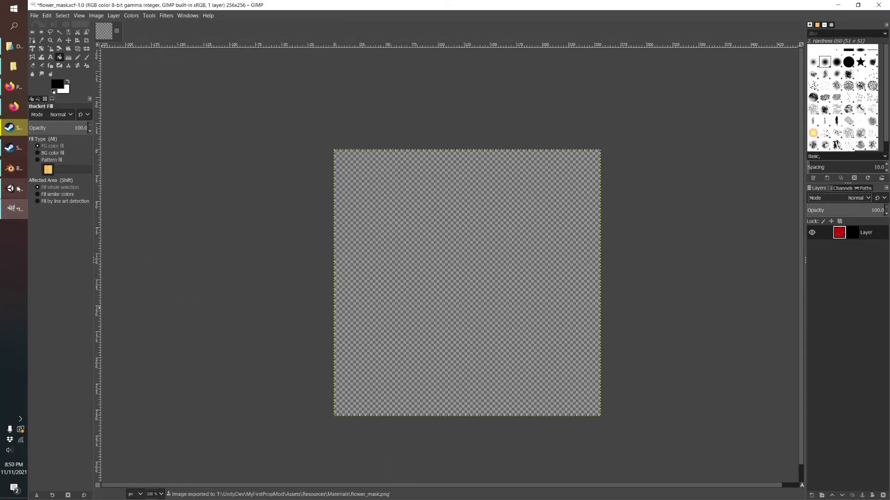
# Switch to Unity, turn off sRGB for the flower_mask texture, apply it, and assign the texture as the Flowers material's mask
pyautogui.click(19, 190)
pyautogui.click(585, 370)
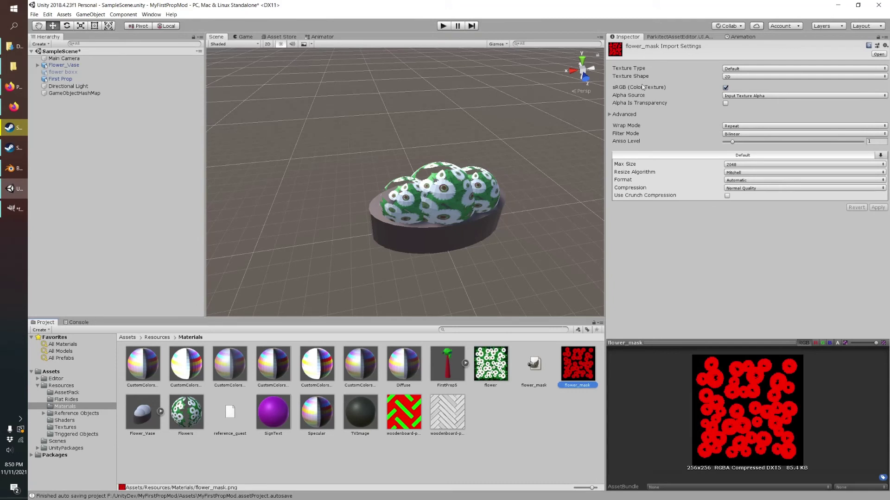
pyautogui.click(725, 88)
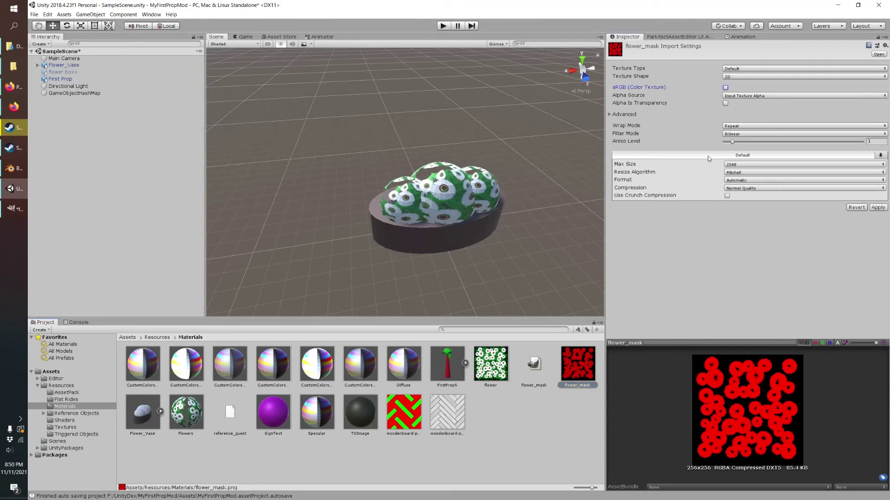
pyautogui.click(877, 209)
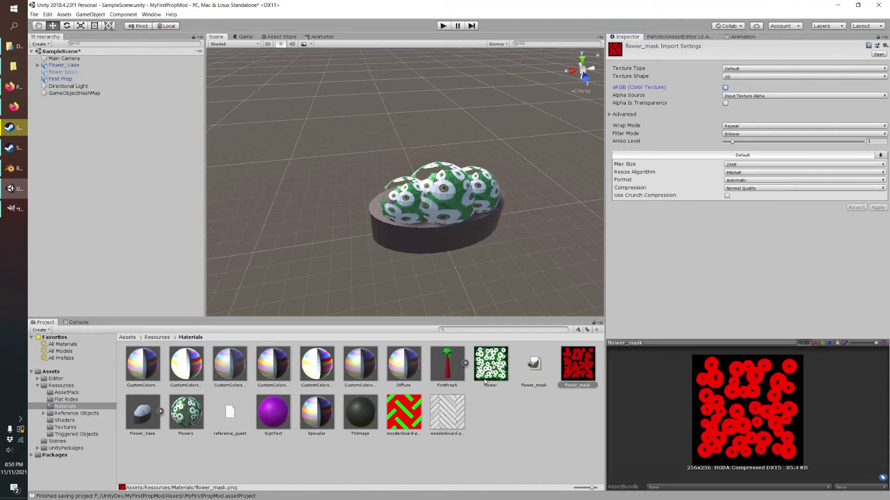
pyautogui.click(197, 415)
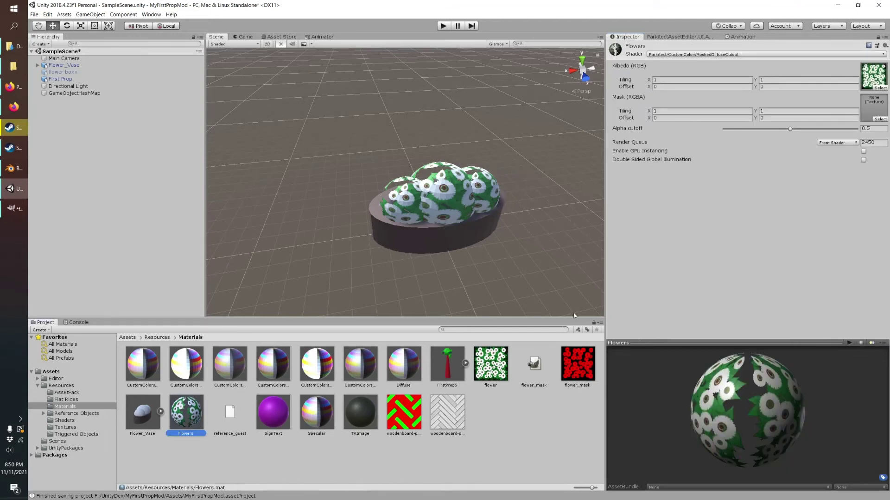
pyautogui.moveTo(574, 316); pyautogui.dragTo(868, 106)
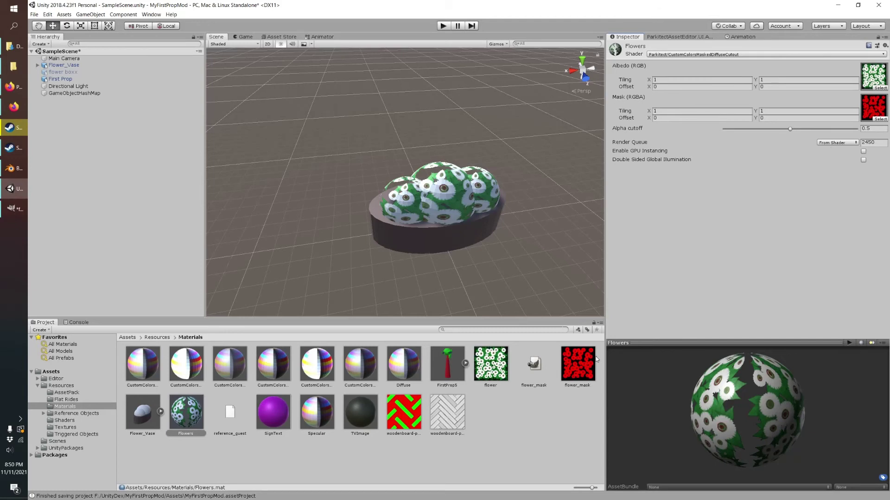
# Examine the flower_mask texture's red, green, blue and alpha channels individually in its preview
pyautogui.click(577, 365)
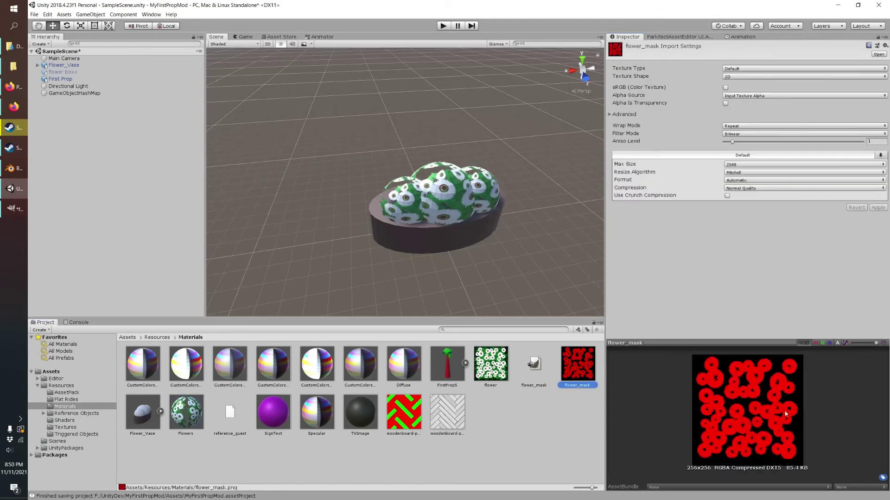
pyautogui.click(823, 343)
pyautogui.click(831, 344)
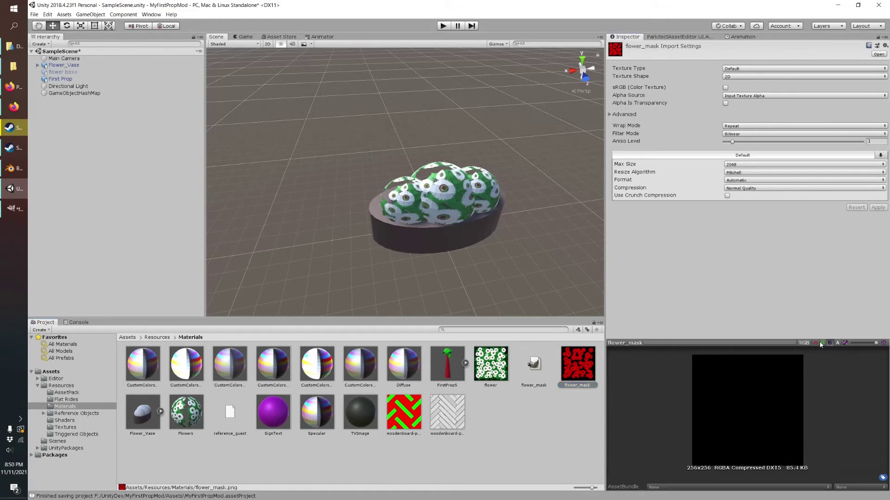
pyautogui.click(836, 344)
pyautogui.click(814, 344)
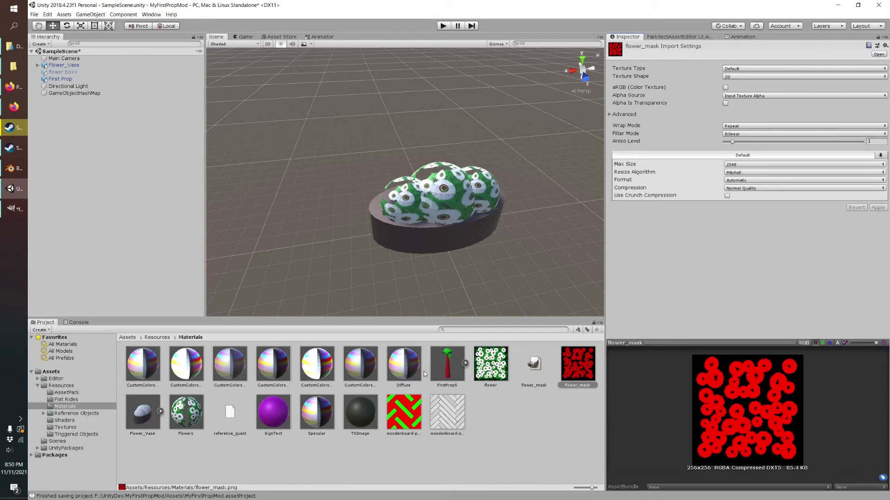
# Compare the two woodenboard-path textures and examine the red, green and blue channels of woodenboard-path-mask
pyautogui.click(527, 196)
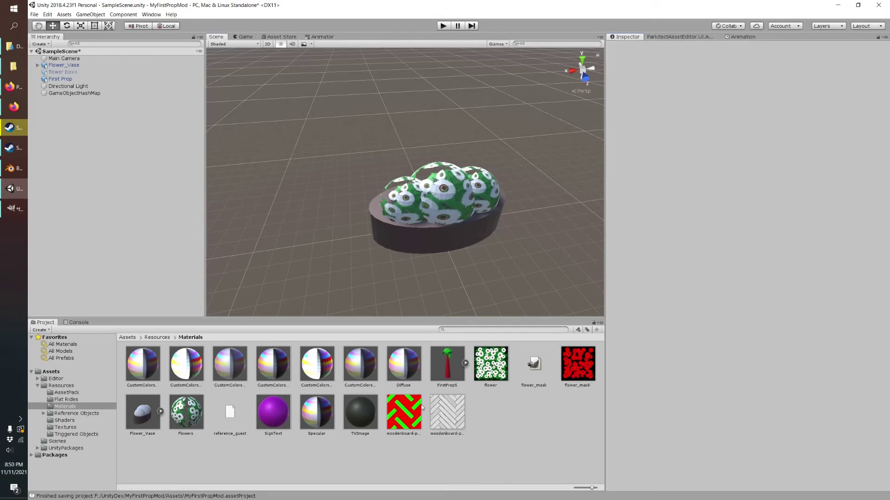
pyautogui.click(411, 415)
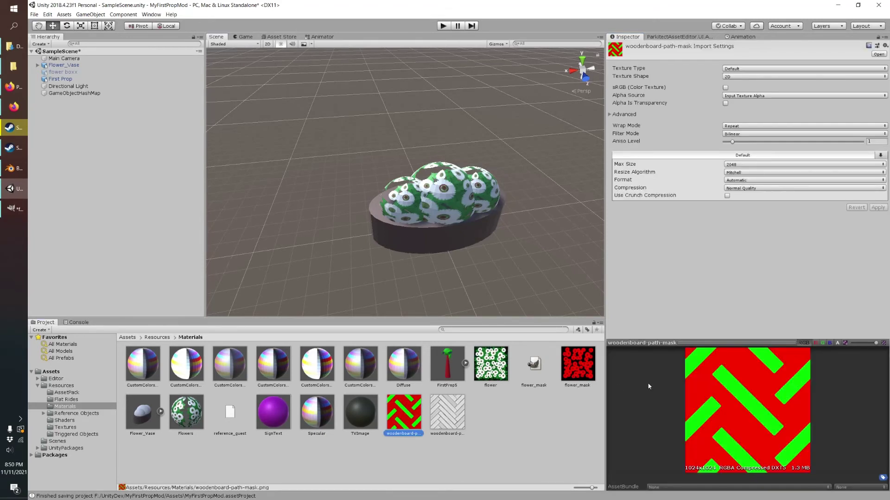
pyautogui.click(448, 421)
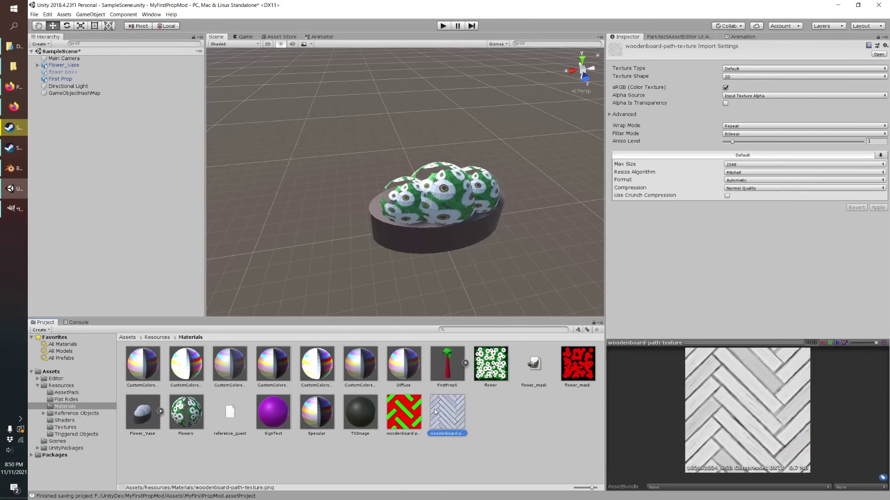
pyautogui.click(409, 415)
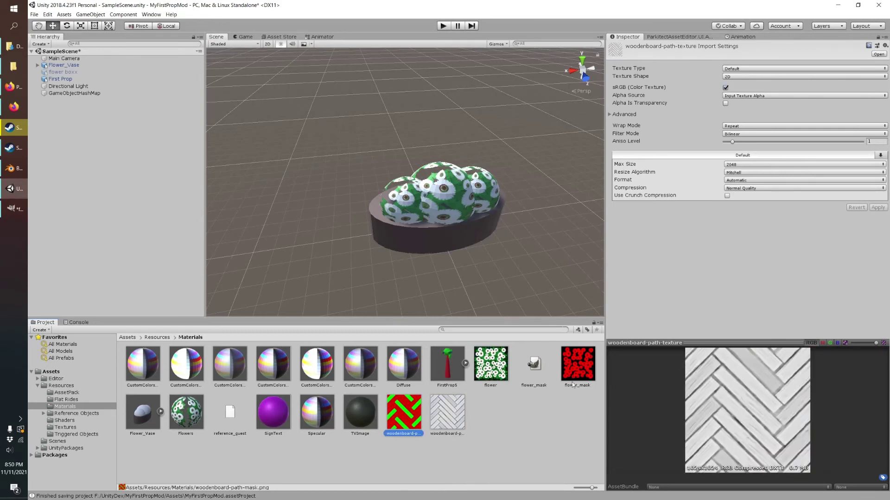
pyautogui.click(816, 345)
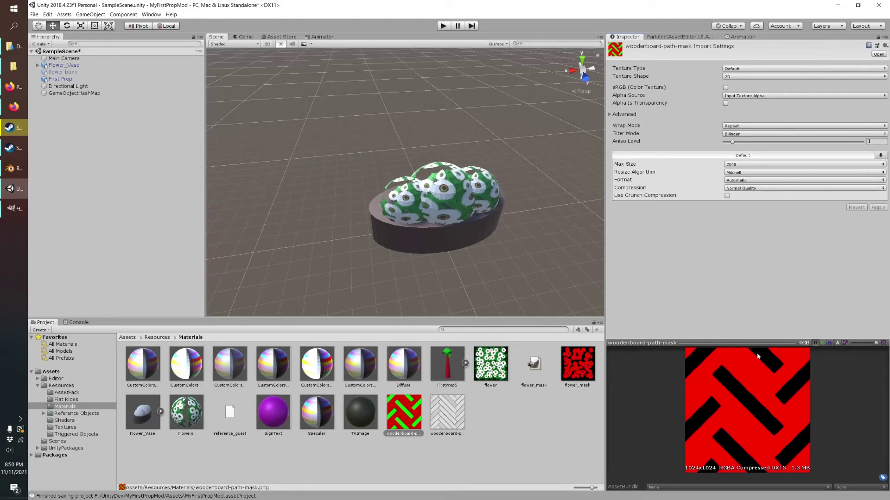
pyautogui.click(821, 343)
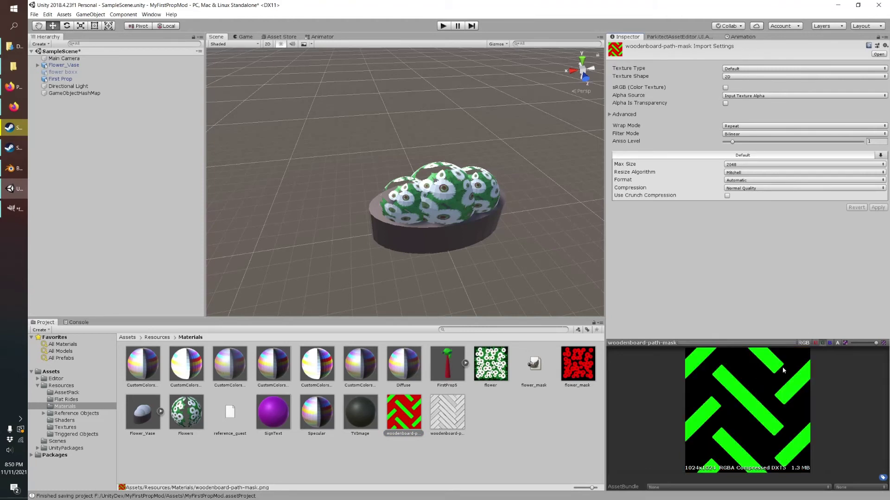
pyautogui.click(830, 343)
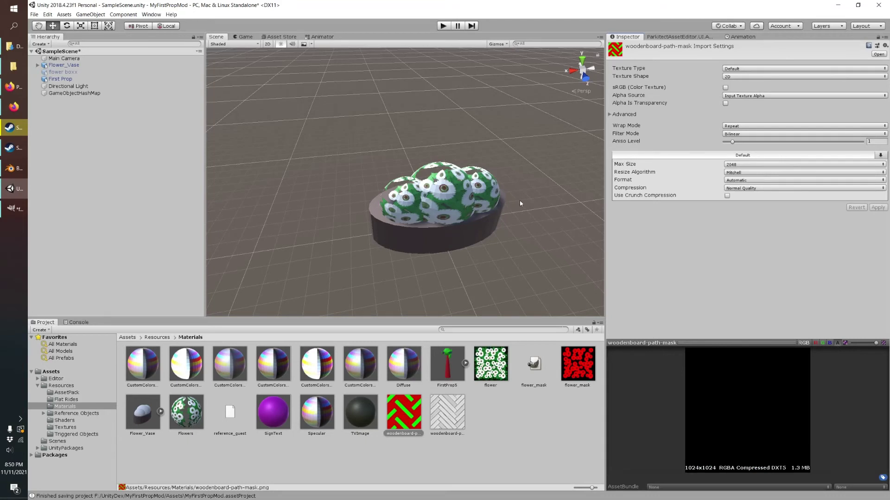
# Set the price of Flower_Vase to 10 in the Parkitect asset editor settings
pyautogui.click(658, 36)
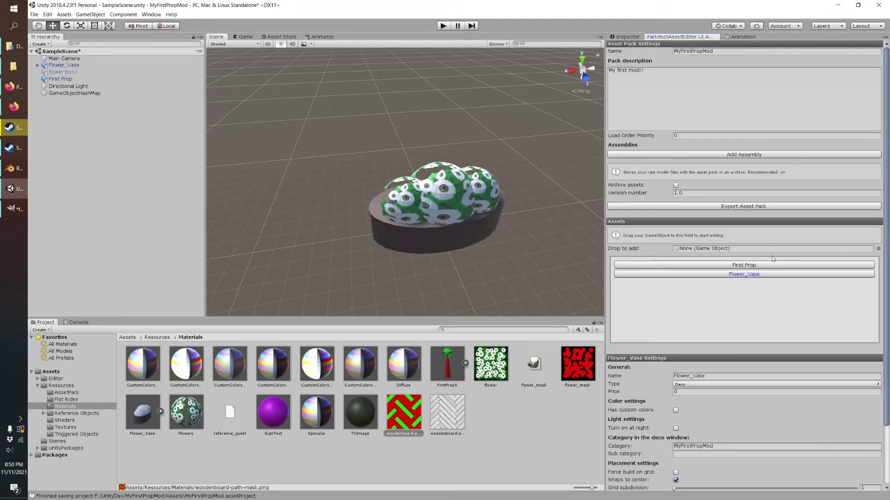
pyautogui.scroll(-2, 687, 396)
pyautogui.click(676, 339)
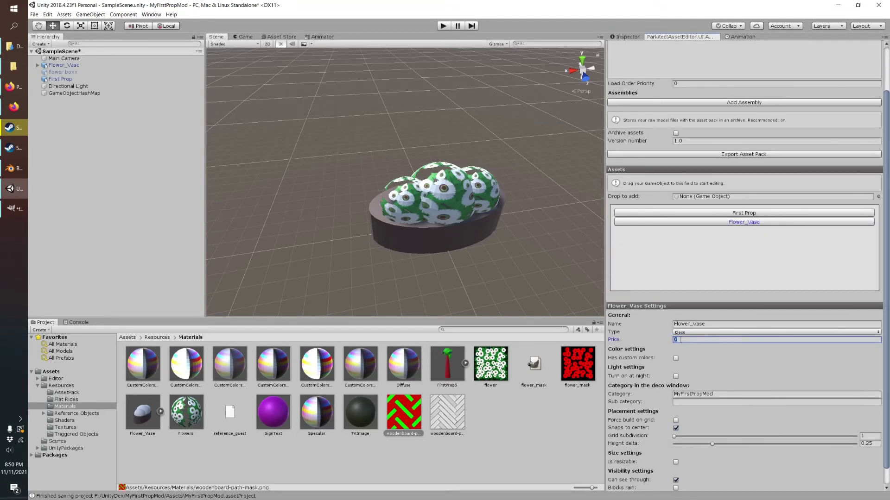
pyautogui.write('10')
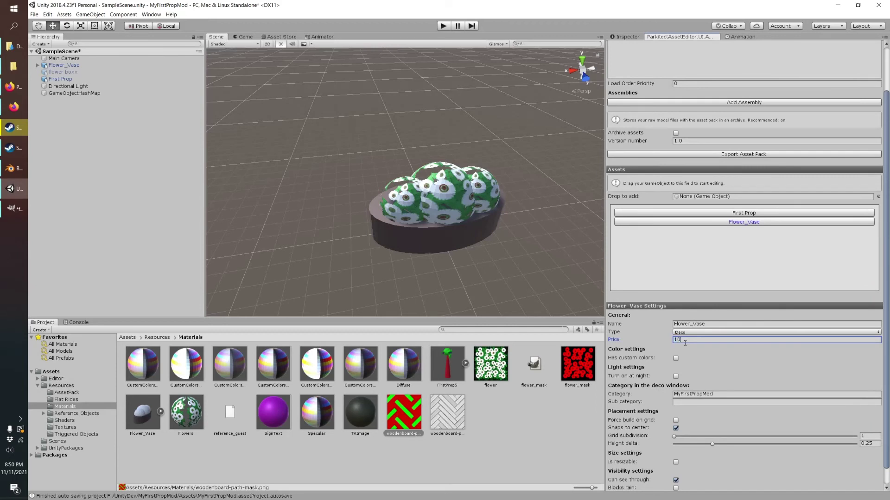
# Enable custom colors for Flower_Vase and set Color 1 to the yellow-orange FFB600
pyautogui.click(675, 359)
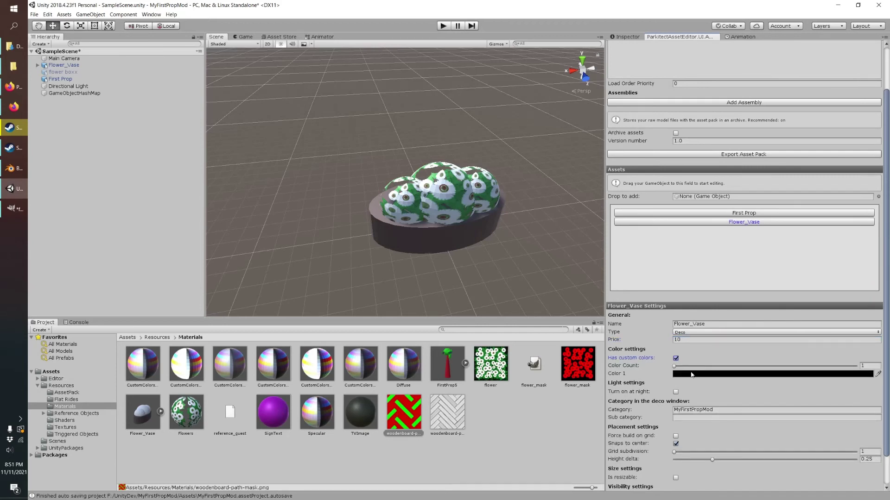
pyautogui.click(691, 374)
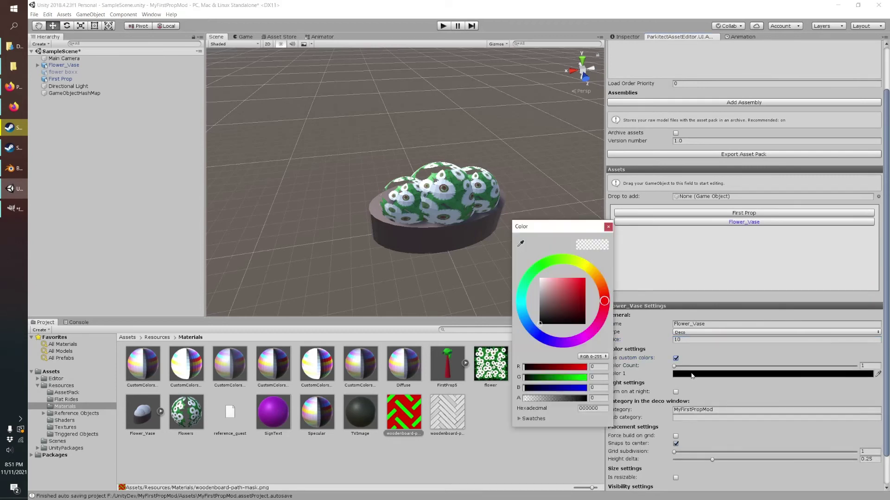
pyautogui.click(590, 270)
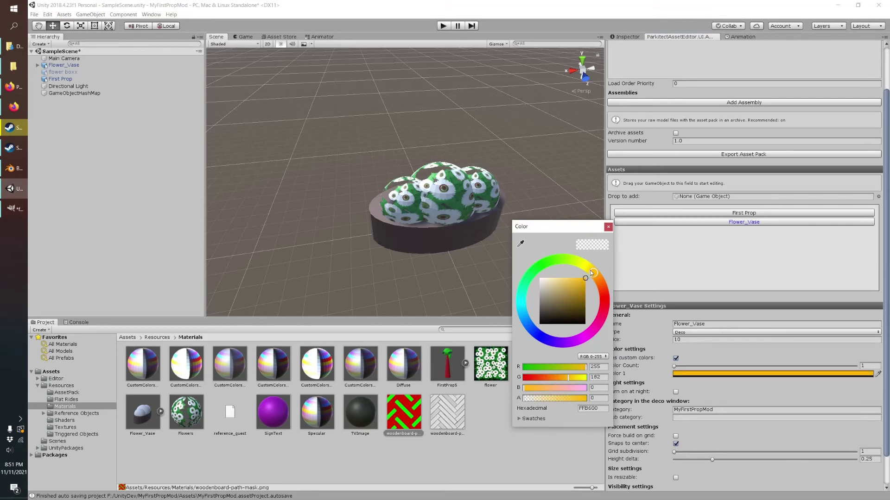
pyautogui.click(608, 228)
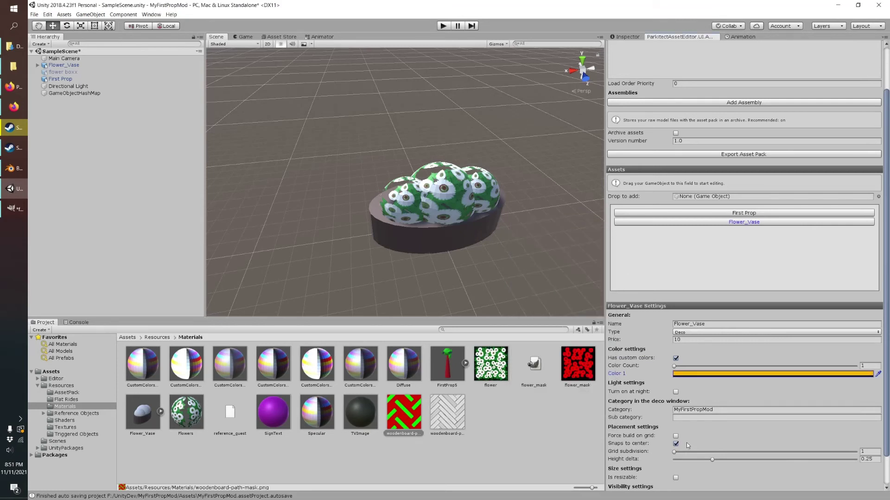
# Set the vase's height delta to 0.05 and make it resizable with the lowest minimum size
pyautogui.scroll(-1, 685, 443)
pyautogui.moveTo(688, 435); pyautogui.dragTo(674, 434)
pyautogui.click(675, 452)
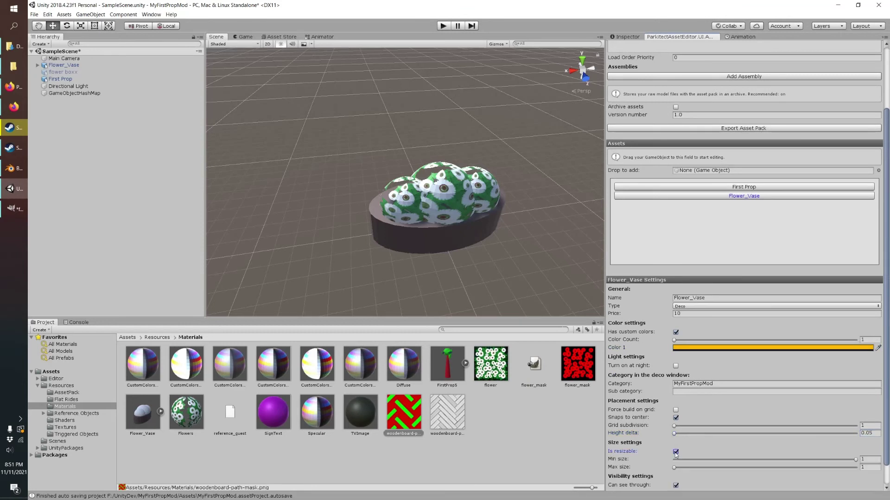
pyautogui.click(674, 460)
# Export the MyFirstPropMod asset pack and save the scene
pyautogui.scroll(3, 676, 203)
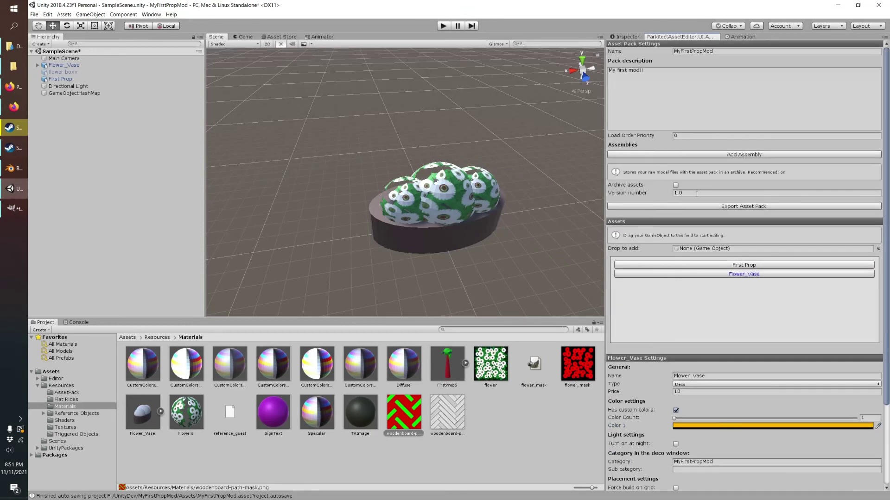
pyautogui.click(680, 208)
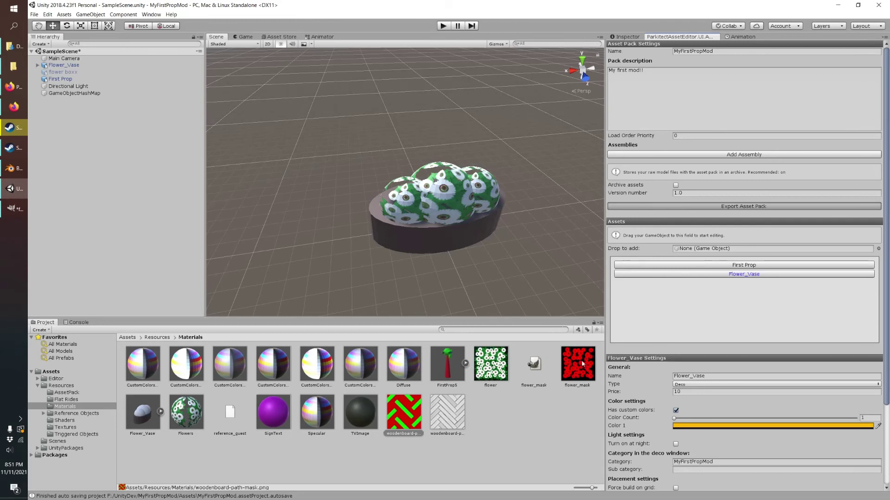
pyautogui.hotkey('ctrl', 's')
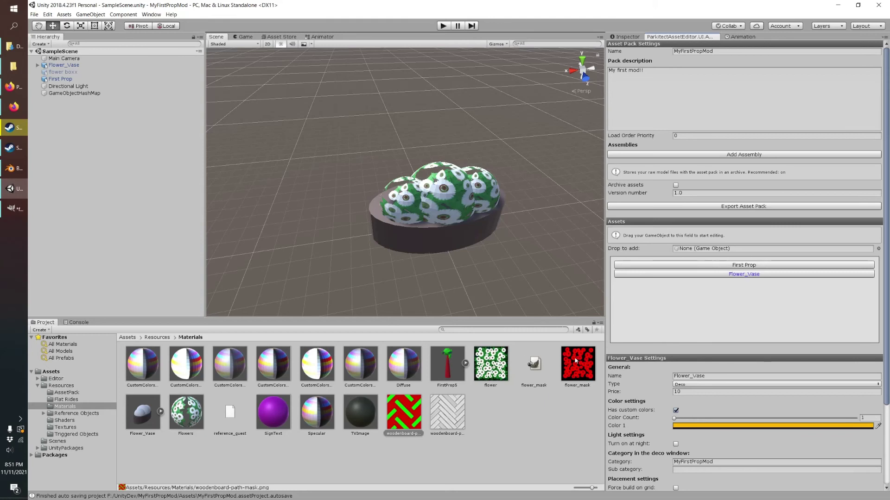
pyautogui.click(490, 376)
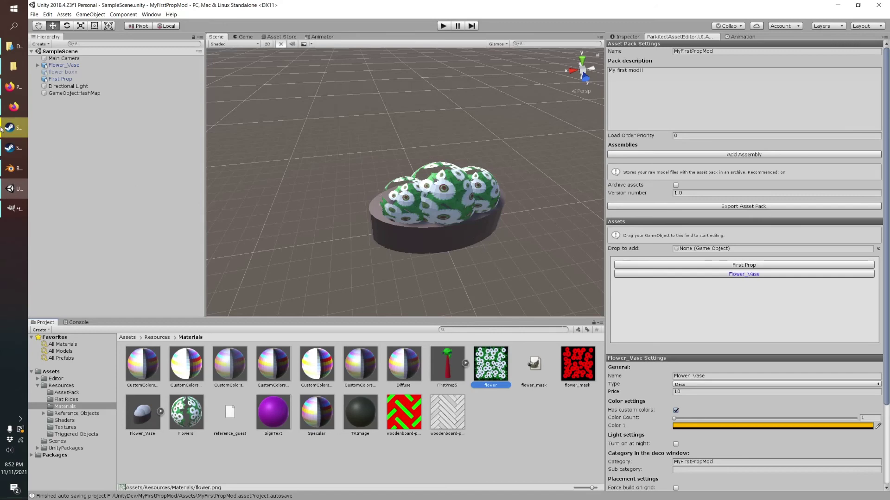
# Switch to the running Parkitect park and show the MyFirstPropMod category among the decorations
pyautogui.click(13, 148)
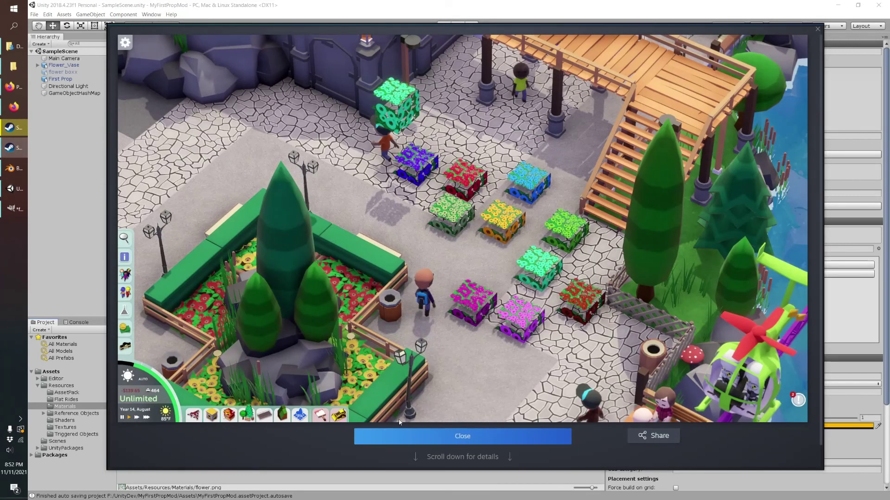
pyautogui.click(14, 128)
pyautogui.click(273, 186)
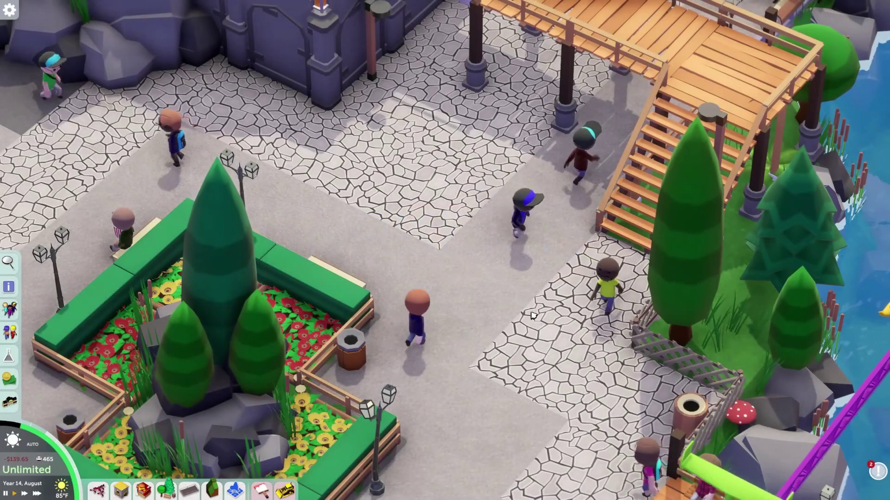
pyautogui.scroll(-5, 532, 316)
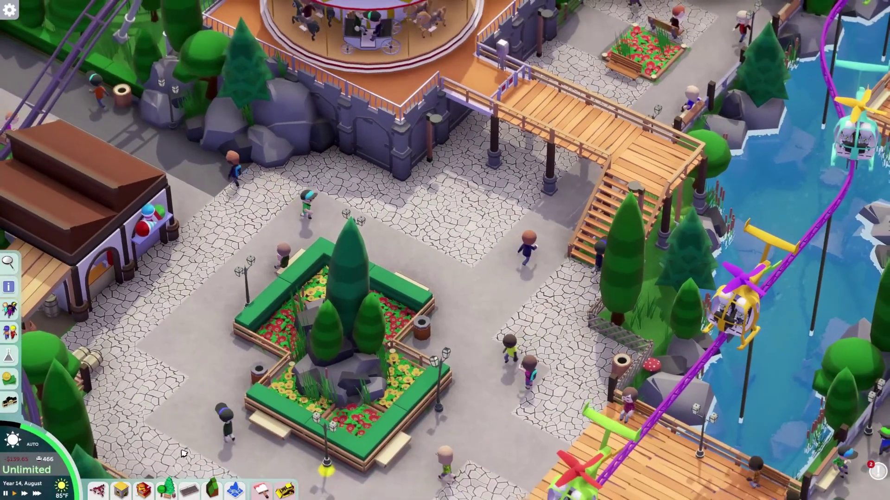
pyautogui.click(167, 487)
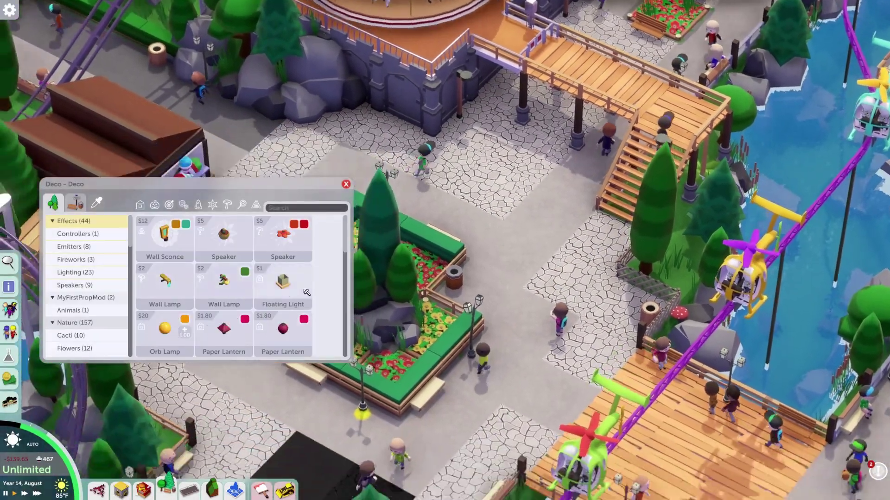
pyautogui.click(84, 297)
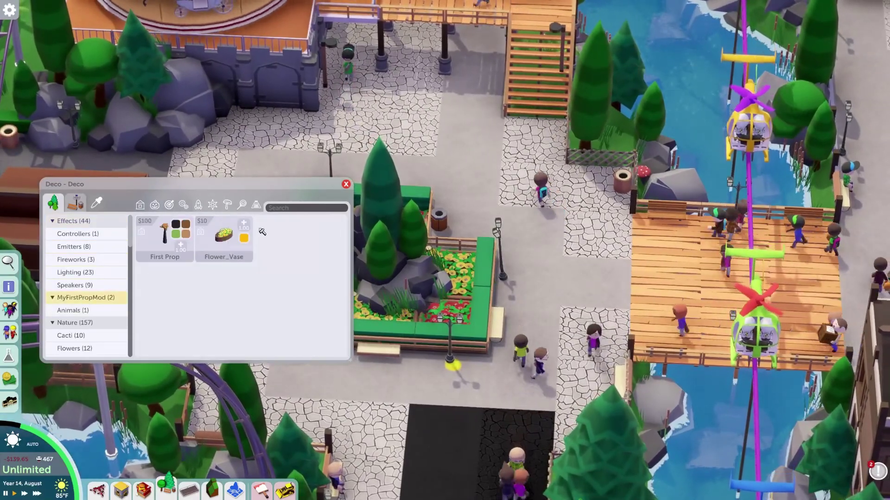
# Place a Flower_Vase with its default yellow-orange flowers on the stone paving beside the wooden bridge
pyautogui.click(223, 236)
pyautogui.scroll(3, 533, 190)
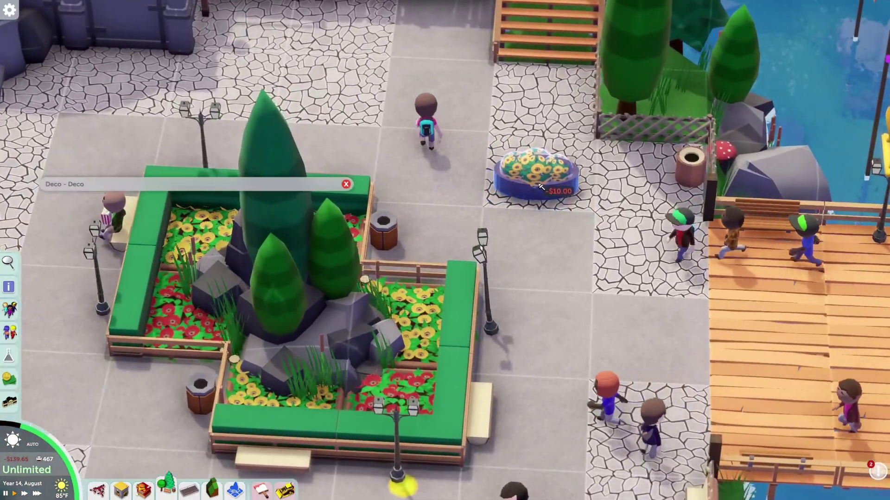
pyautogui.click(544, 173)
pyautogui.moveTo(644, 165); pyautogui.dragTo(392, 223, button='middle')
pyautogui.press('w')
pyautogui.press('shift')
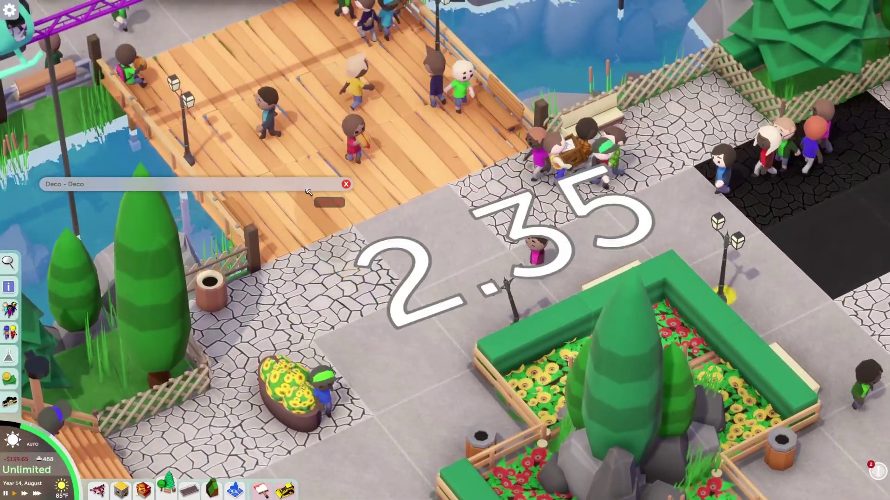
# Set the Flower_Vase's flower color to purple #B100C2 and place a second vase on the paving near the bridge
pyautogui.moveTo(306, 190)
pyautogui.press('a')
pyautogui.click(244, 238)
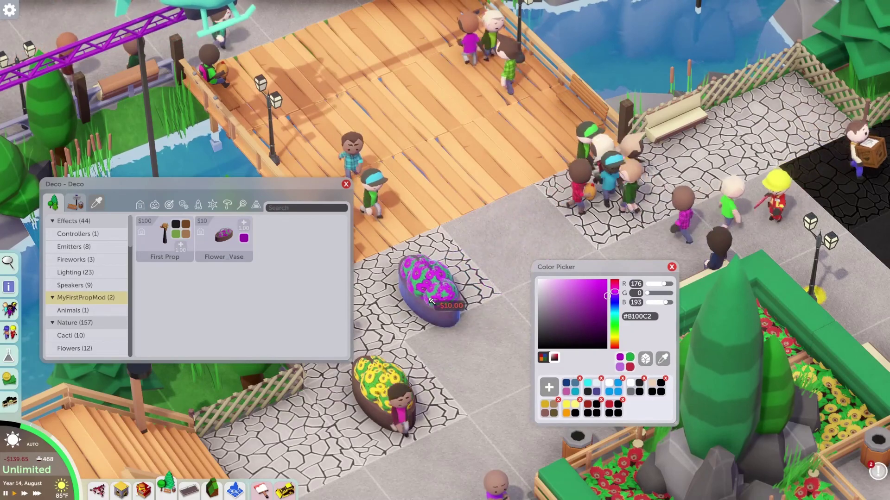
pyautogui.click(431, 297)
# Place two more vases beside the purple one using random flower colors, one teal #07B38A and one green #278034
pyautogui.click(645, 359)
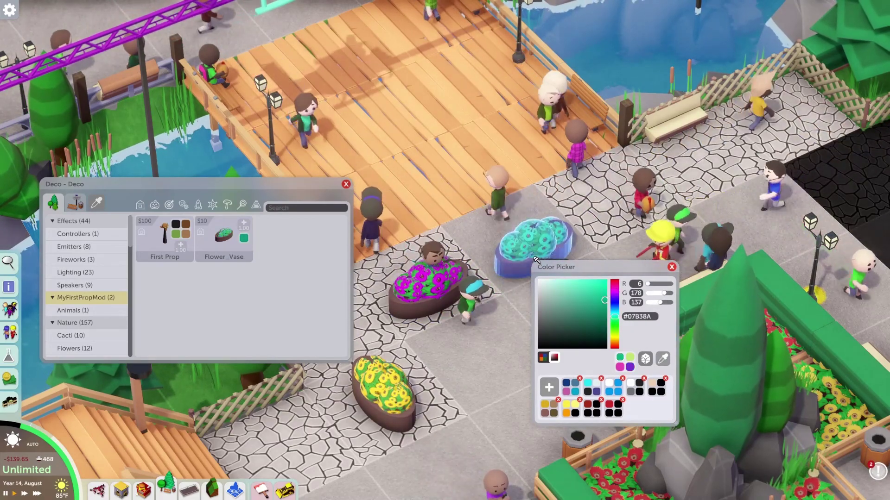
pyautogui.click(532, 254)
pyautogui.click(645, 359)
pyautogui.press('d')
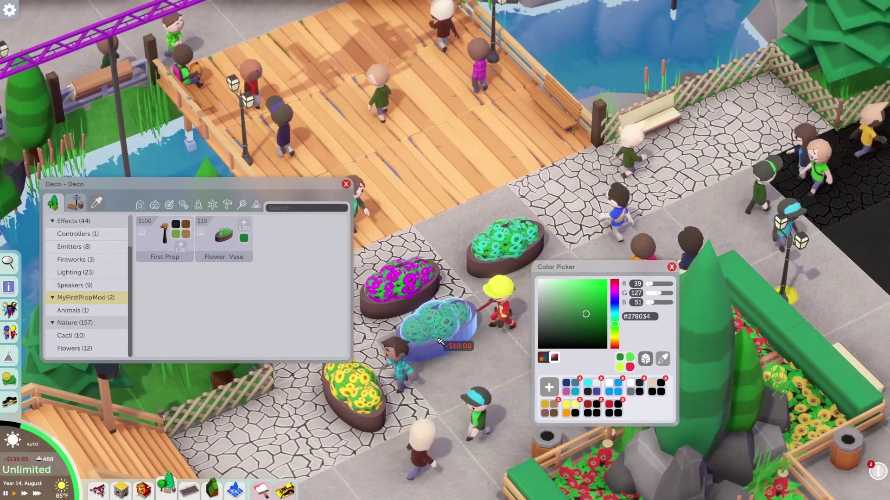
pyautogui.click(447, 339)
# Randomize the flower color to #AC8C01, place a fifth vase beside the teal and green ones, and finish placing decorations
pyautogui.click(645, 359)
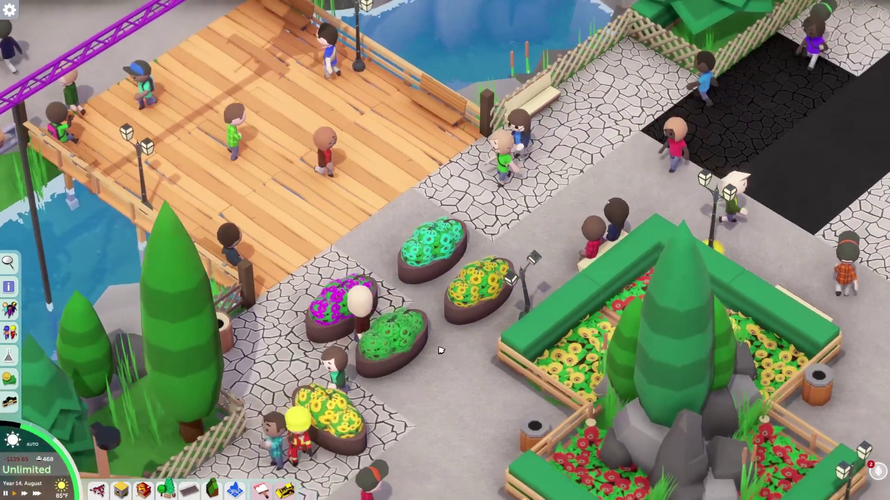
pyautogui.scroll(-5, 441, 351)
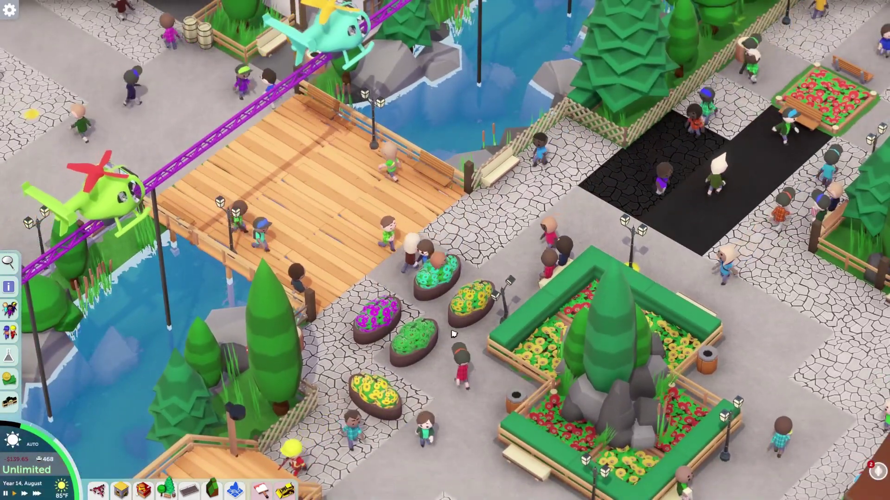
pyautogui.scroll(3, 453, 334)
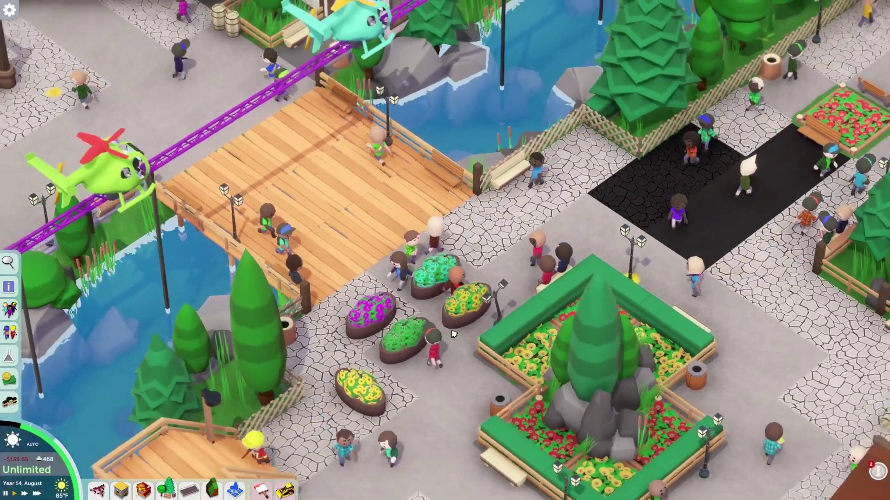